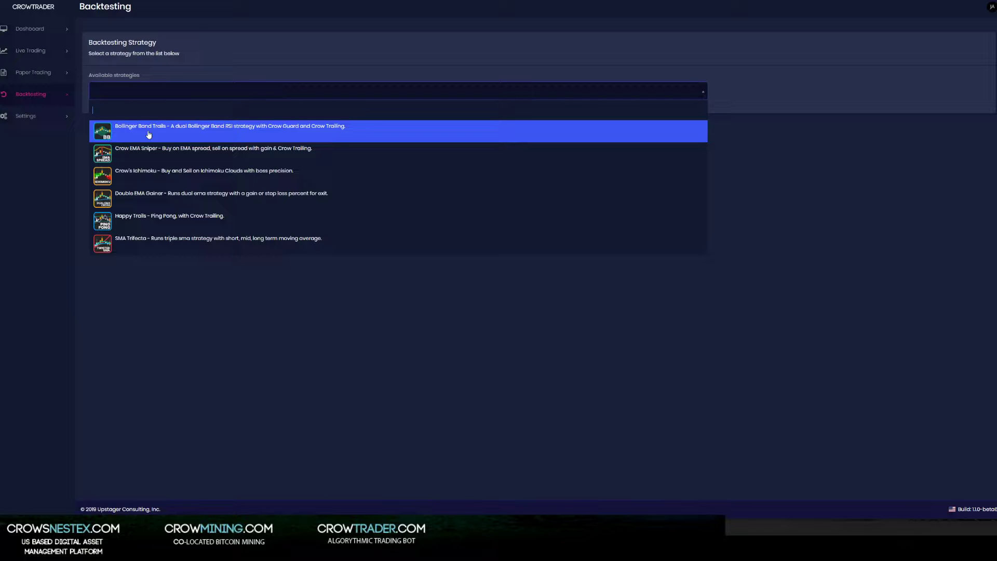
# Choose the Bollinger Band Trails strategy for the backtest and set its exchange pair to XTZ/BTC.
pyautogui.click(149, 135)
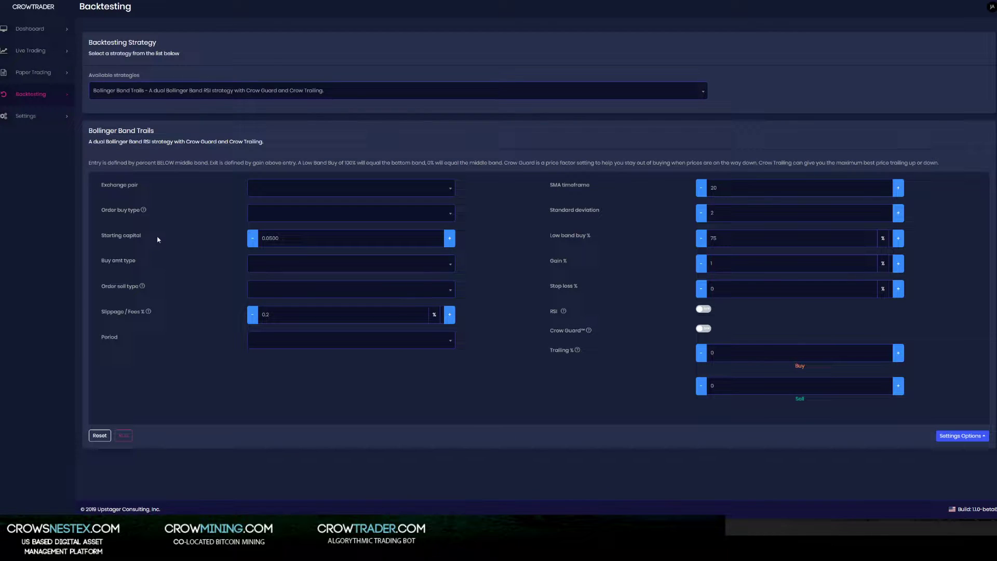
pyautogui.click(276, 192)
pyautogui.scroll(-5, 302, 254)
pyautogui.scroll(-2, 303, 255)
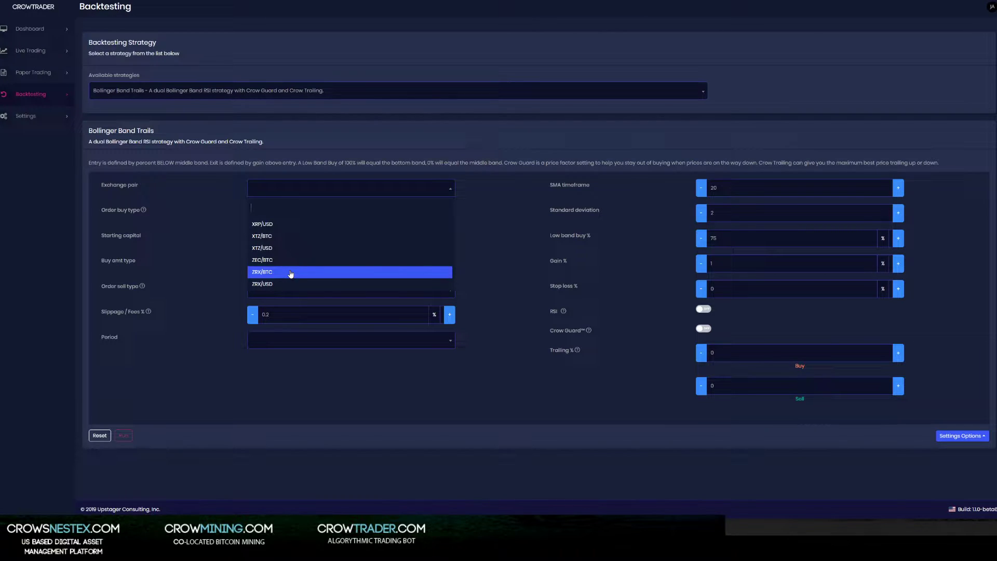
pyautogui.click(286, 236)
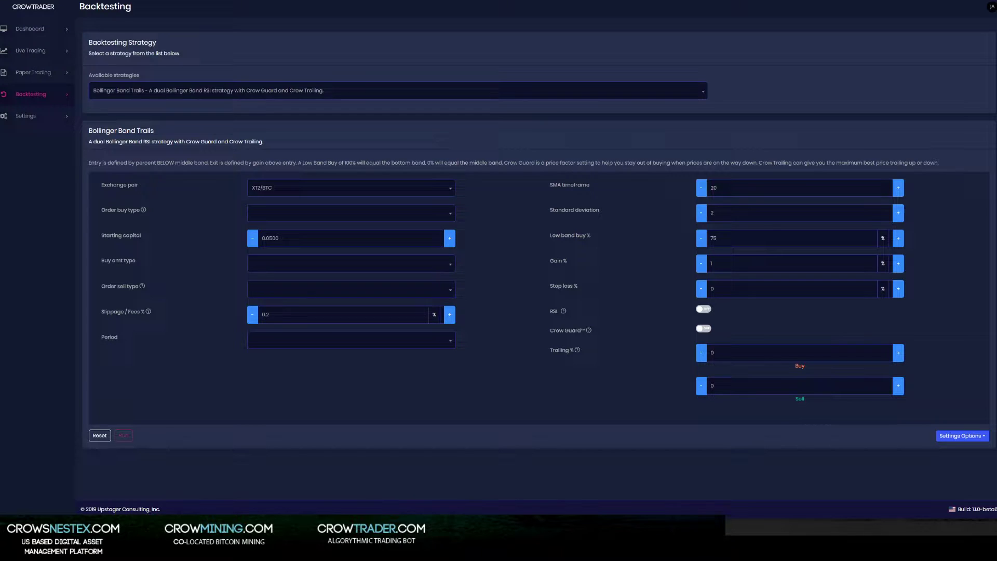
# Set the order buy type to Market order and use a fixed buy amount of 0.01000 BTC.
pyautogui.click(297, 215)
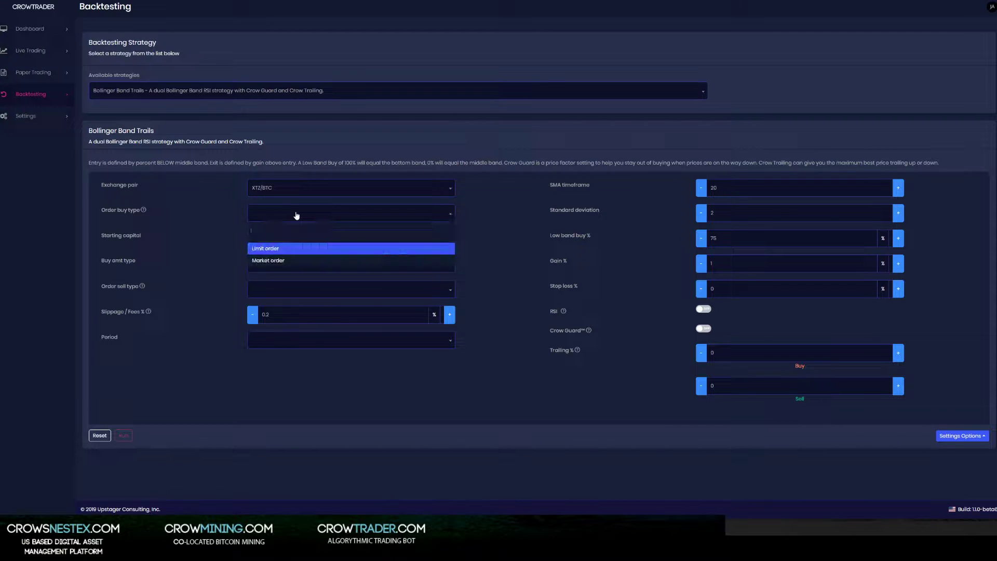
pyautogui.click(285, 261)
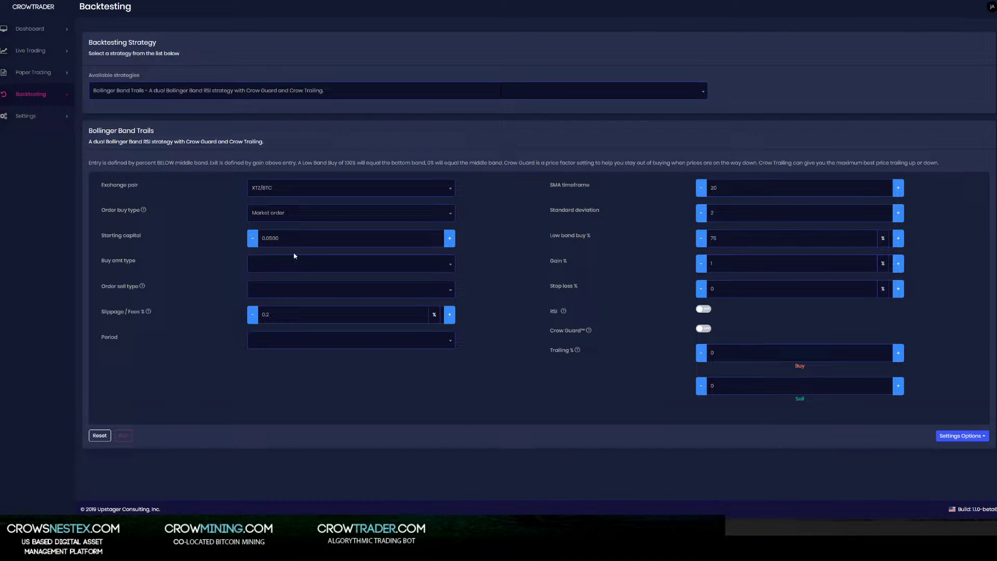
pyautogui.click(330, 265)
pyautogui.click(307, 310)
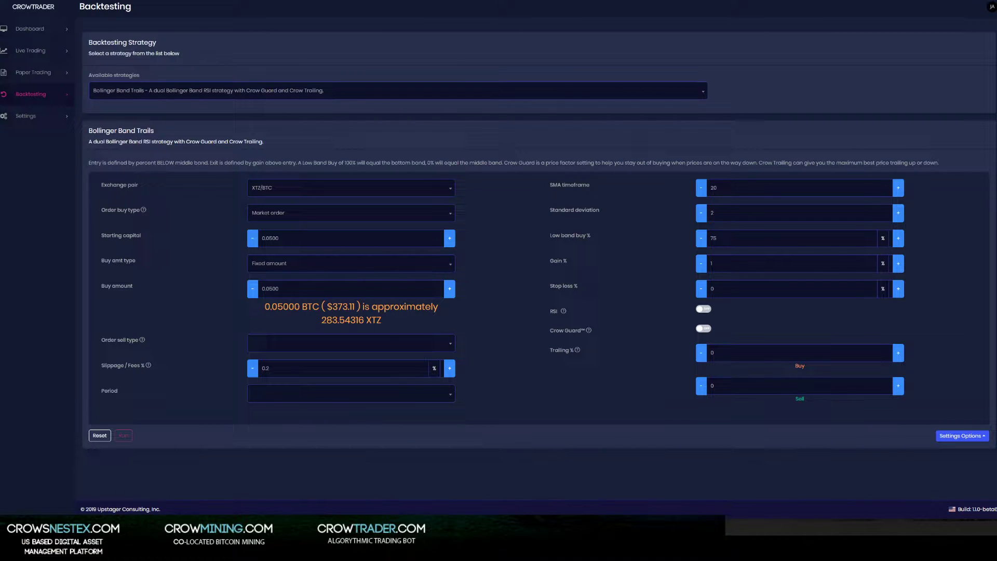
pyautogui.click(270, 288)
pyautogui.write('1')
pyautogui.click(196, 311)
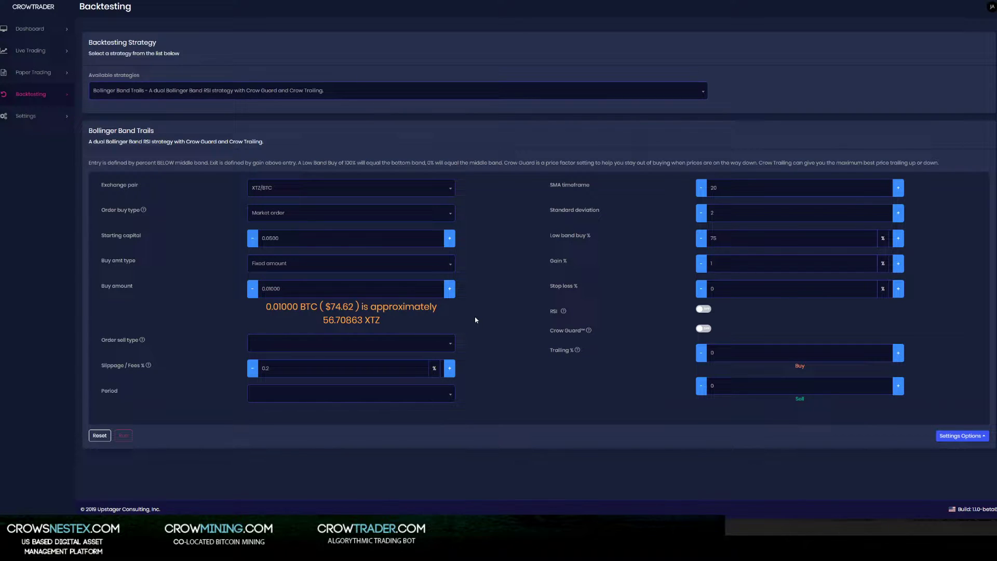
# Set the order sell type to Market order and the slippage and fees to 0.5%.
pyautogui.click(448, 349)
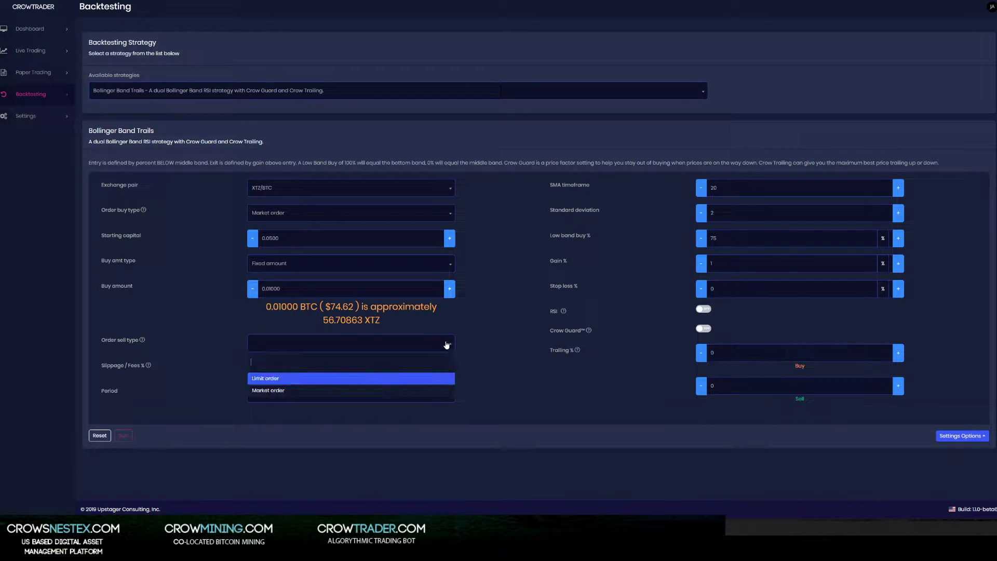
pyautogui.click(321, 391)
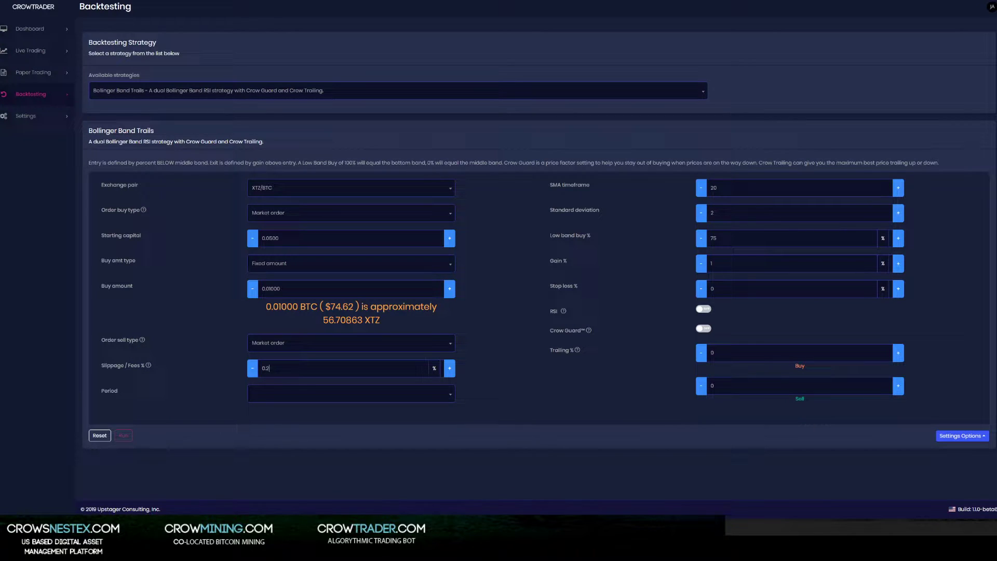
pyautogui.click(450, 368)
pyautogui.click(449, 368)
pyautogui.click(450, 368)
# Set the backtest period to 15 mins and check which timespans it offers.
pyautogui.click(289, 396)
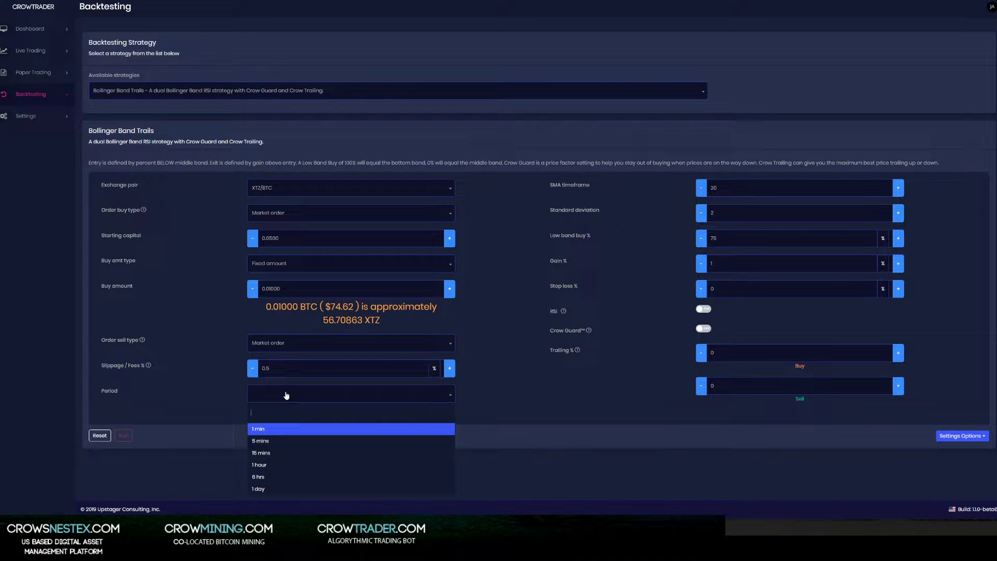
pyautogui.click(289, 453)
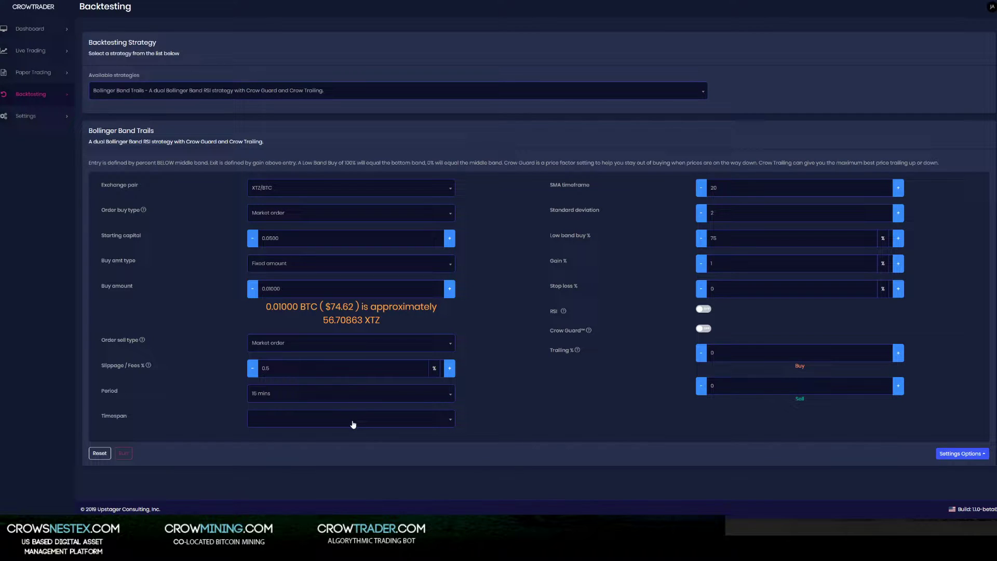
pyautogui.click(302, 420)
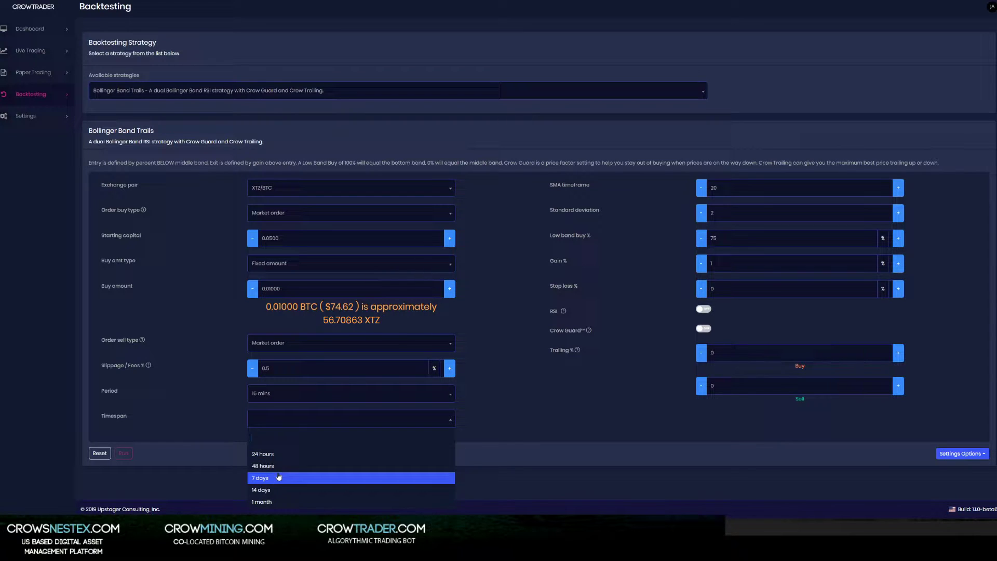
# Change the backtest period to 1 day and the timespan to 6 months.
pyautogui.click(267, 396)
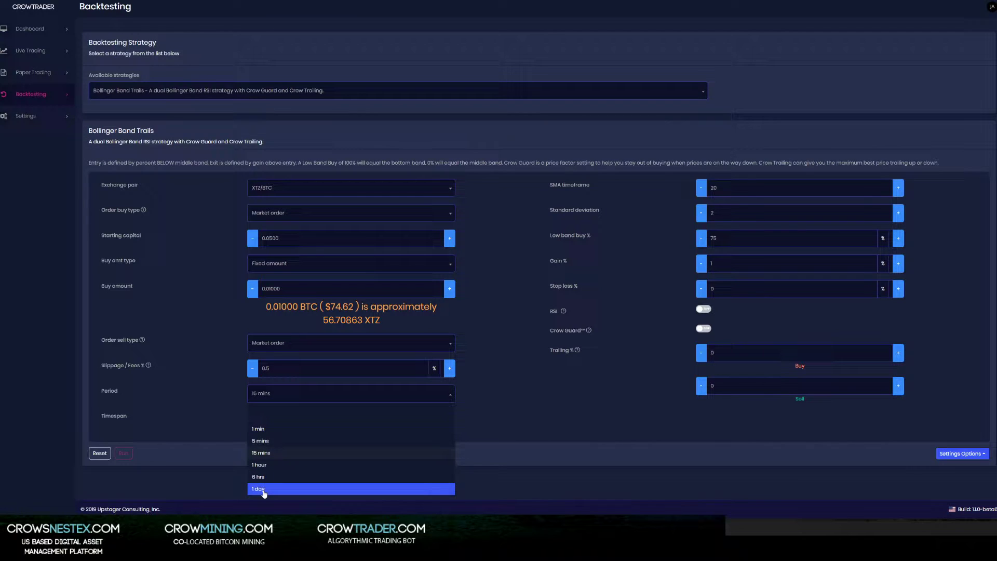
pyautogui.click(264, 494)
pyautogui.click(319, 422)
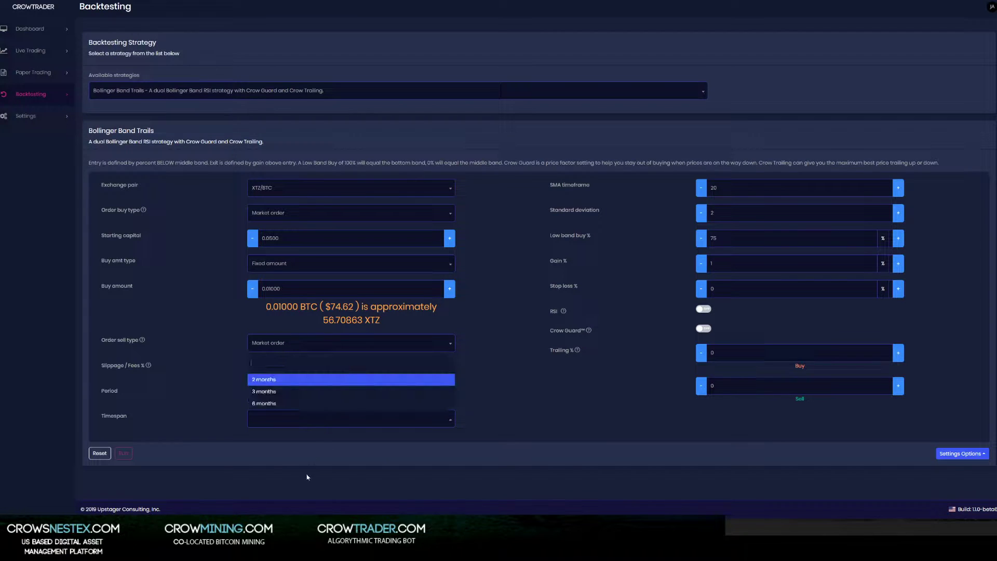
pyautogui.click(300, 404)
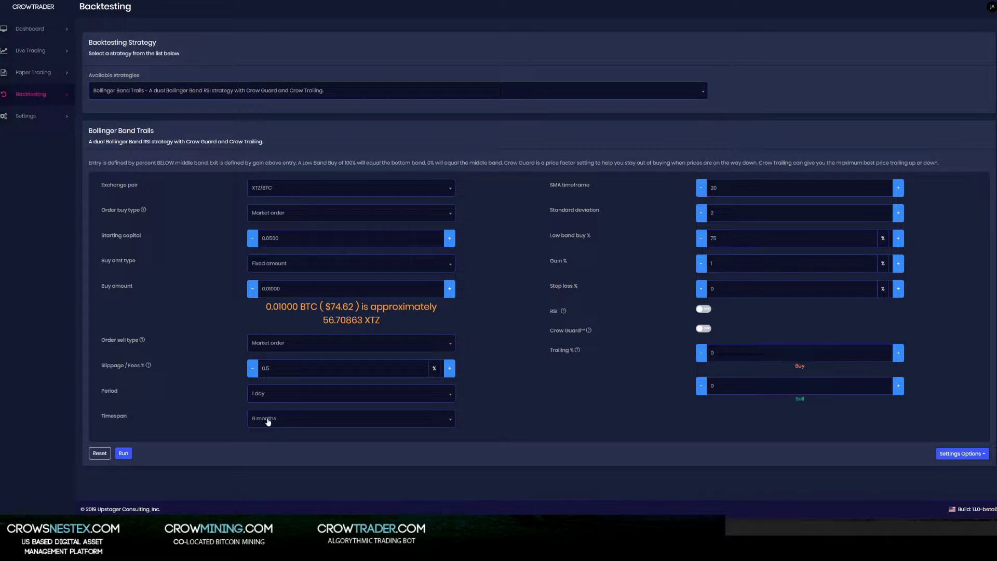
# Return the period to 15 mins, choose a 14-day timespan and run the backtest.
pyautogui.click(281, 398)
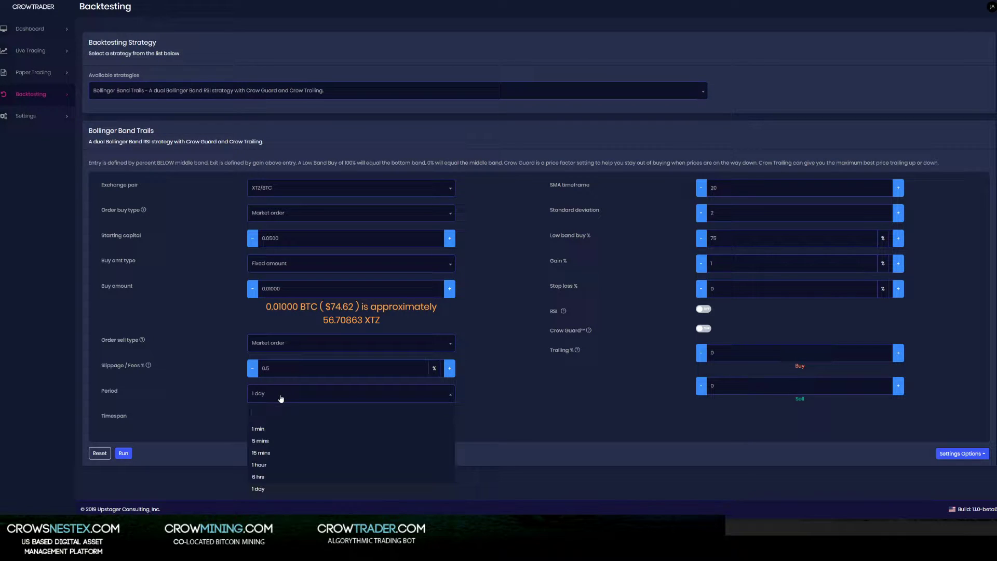
pyautogui.click(280, 453)
pyautogui.click(289, 418)
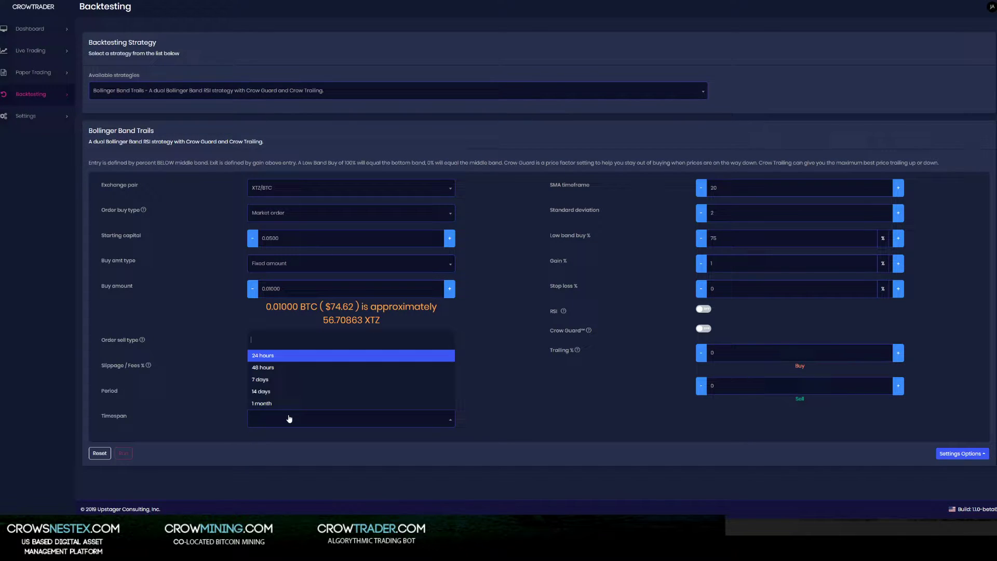
pyautogui.click(283, 393)
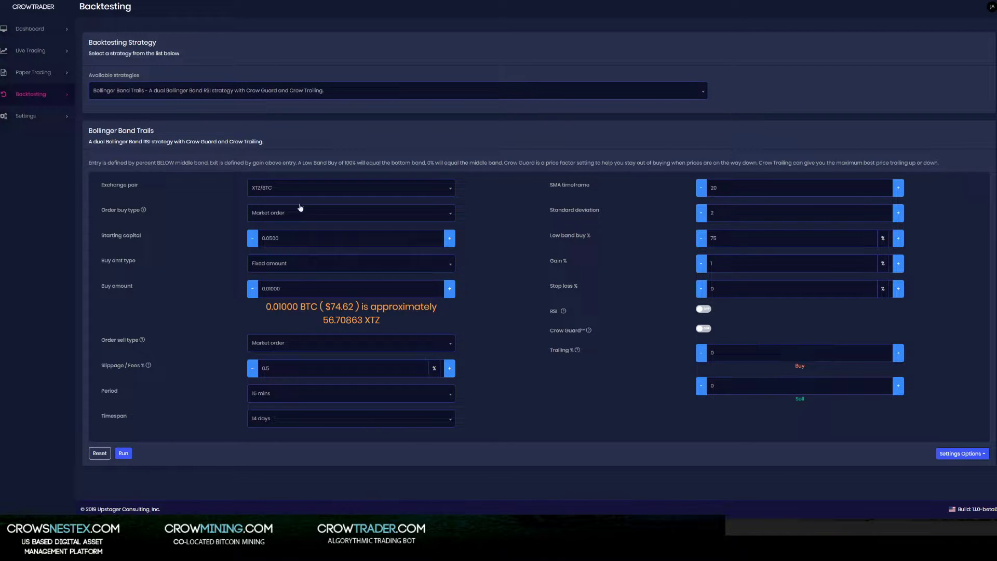
pyautogui.click(125, 454)
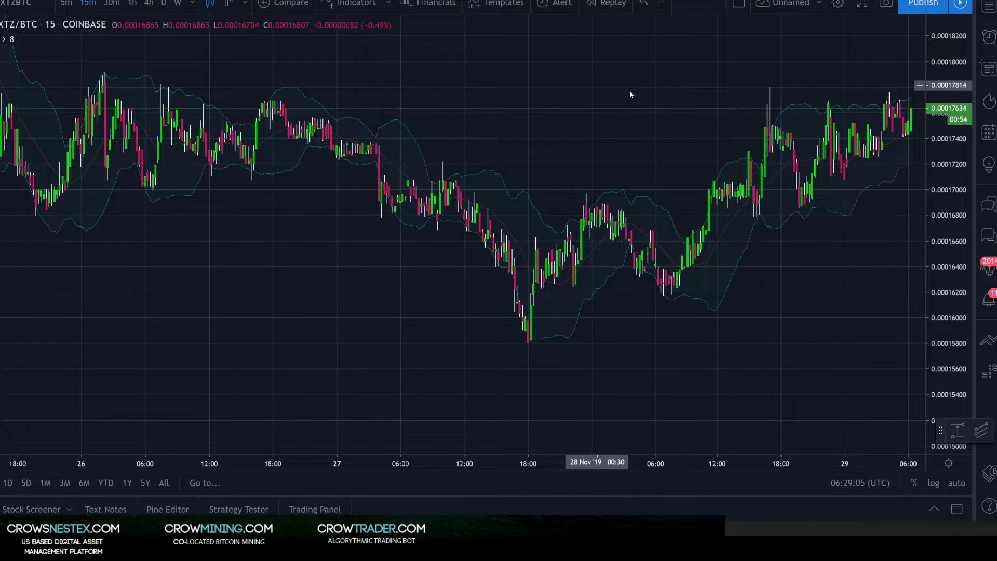
# On the TradingView XTZ/BTC 15-minute chart, measure the price rise from the 26 Nov morning low to the following high.
pyautogui.moveTo(728, 82); pyautogui.dragTo(650, 98)
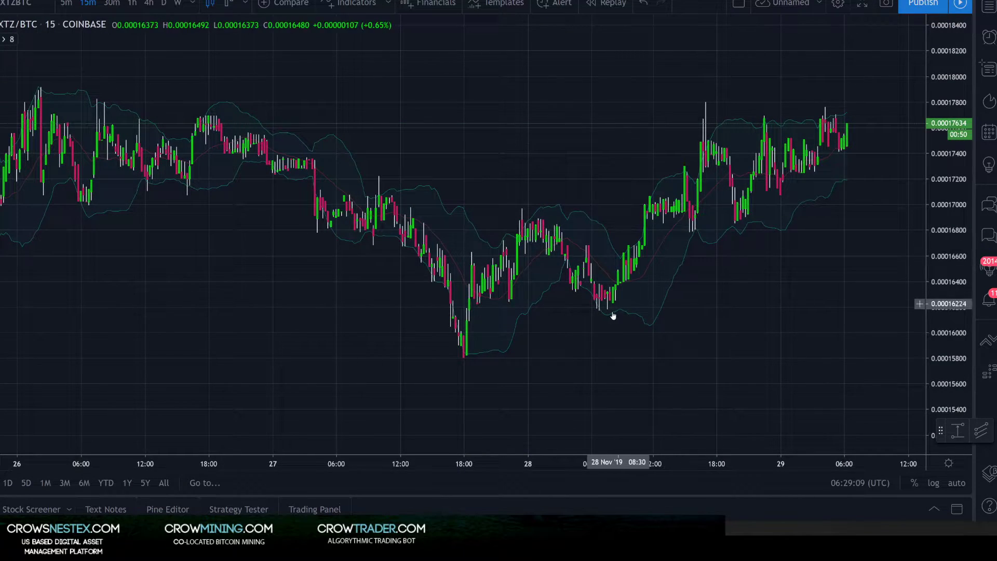
pyautogui.moveTo(378, 103); pyautogui.dragTo(627, 141)
pyautogui.hscroll(-5, 592, 133)
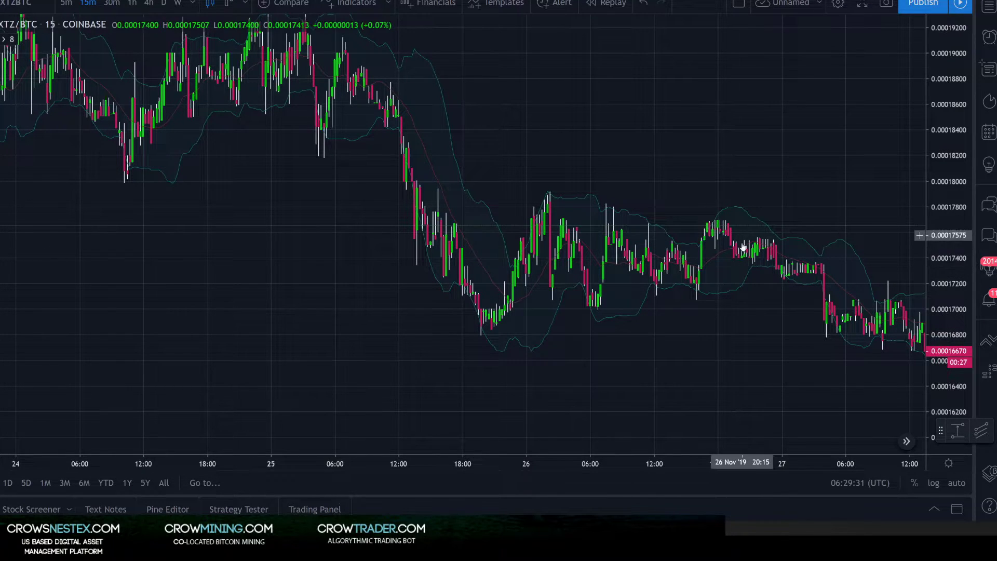
pyautogui.hotkey('alt', 'v')
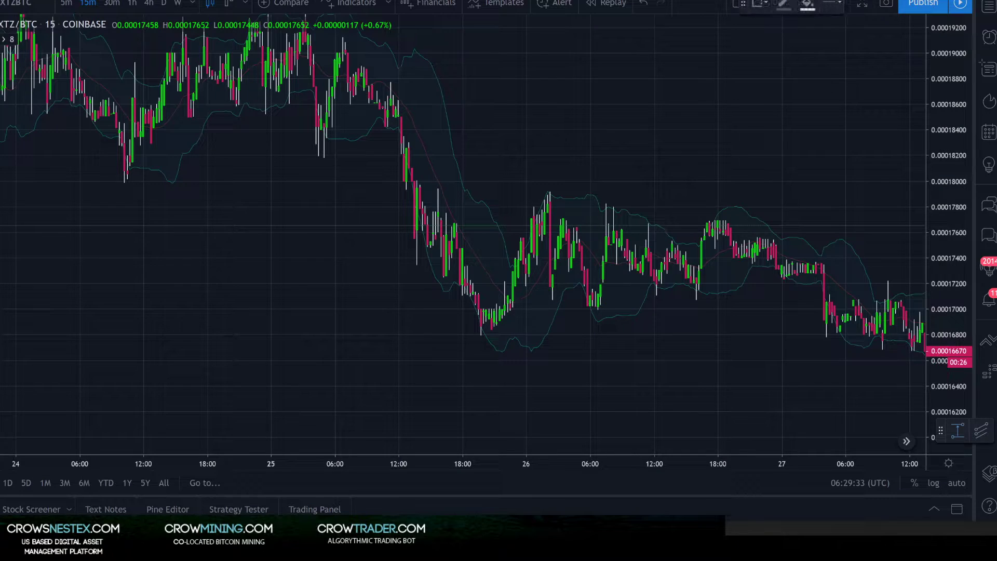
pyautogui.click(595, 311)
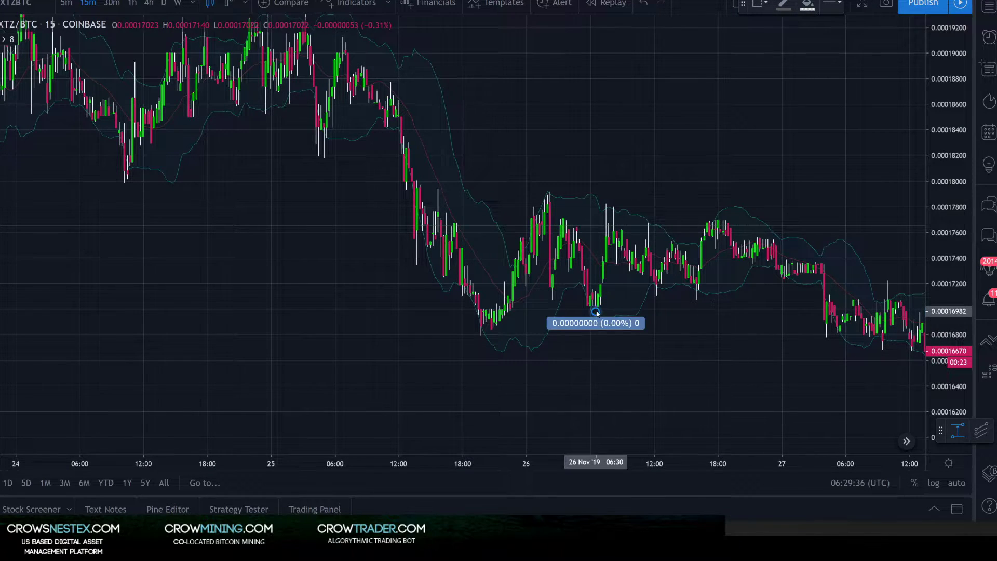
pyautogui.click(618, 224)
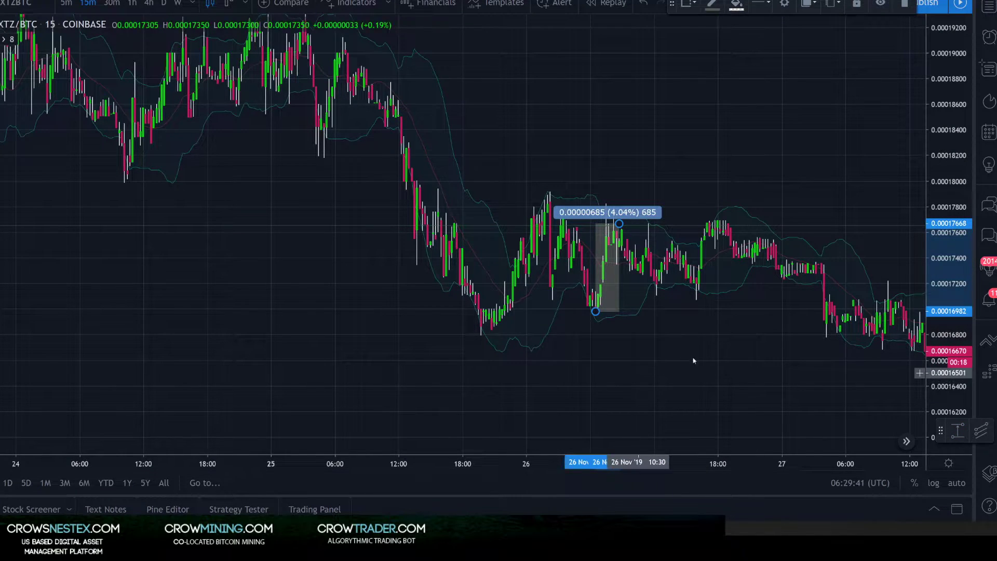
pyautogui.click(576, 154)
# Measure the price rise from the low on the evening of 23 Nov to the peak early on 24 Nov.
pyautogui.moveTo(529, 134); pyautogui.dragTo(777, 212)
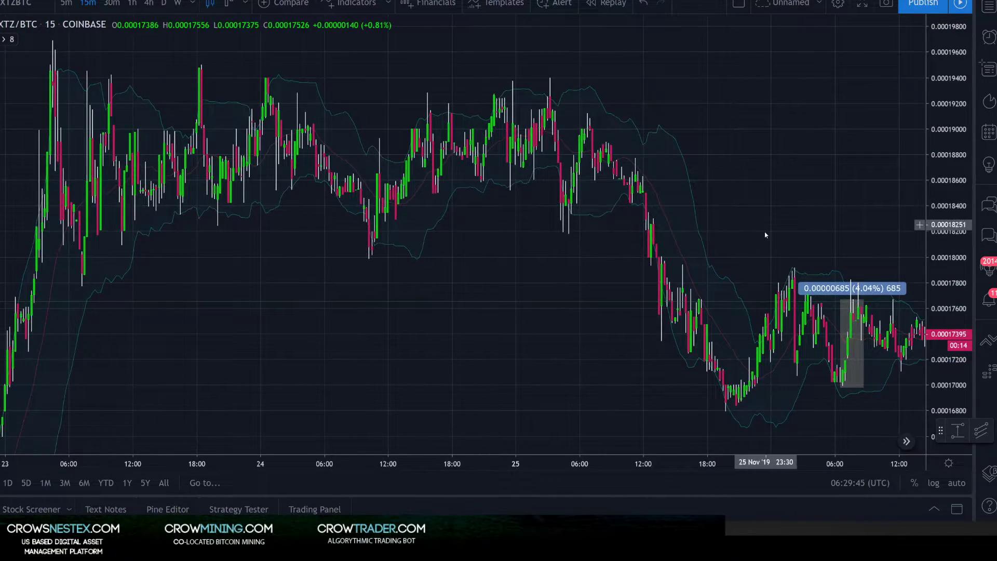
pyautogui.moveTo(277, 283); pyautogui.dragTo(443, 282)
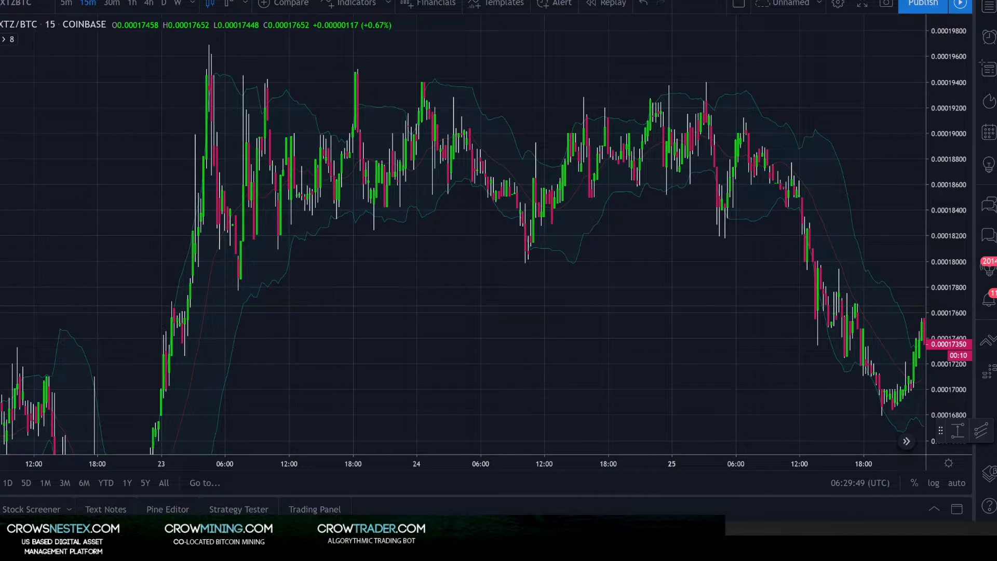
pyautogui.click(334, 209)
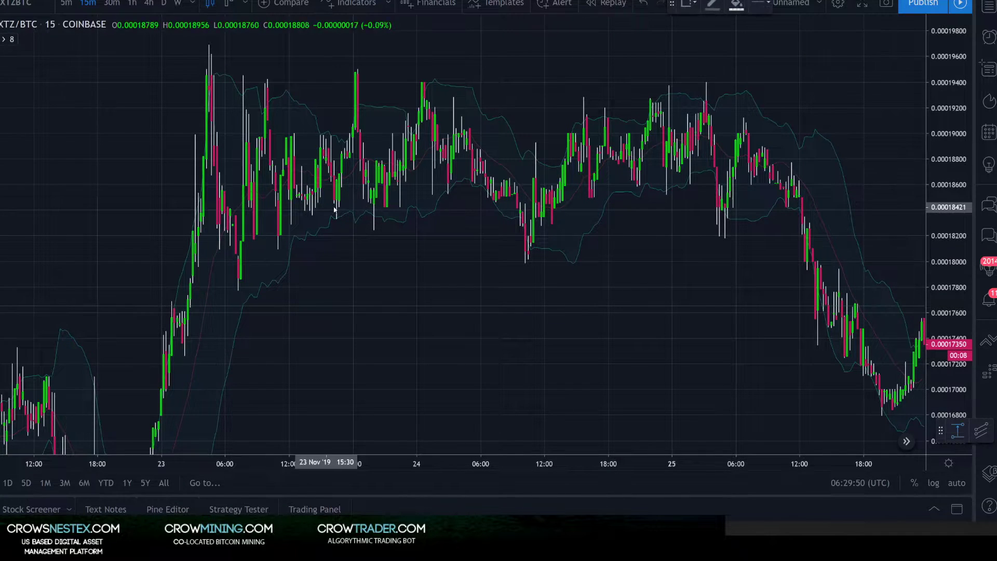
pyautogui.click(374, 214)
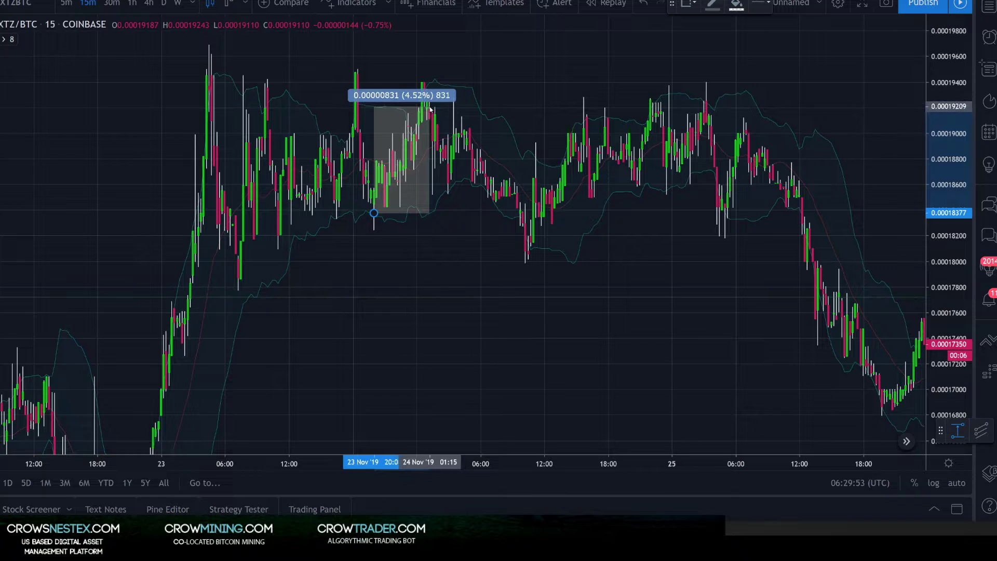
pyautogui.click(427, 91)
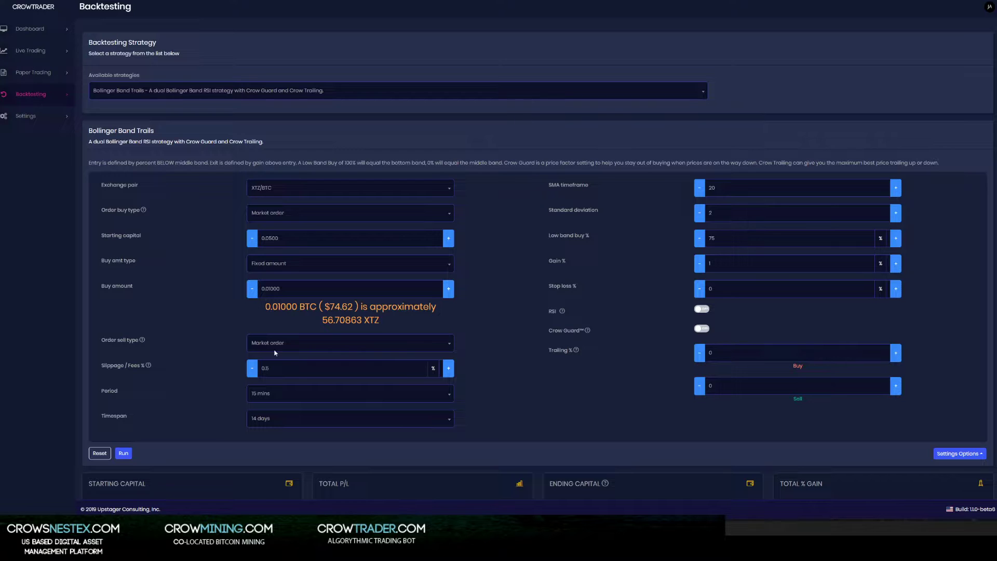
# In CrowTrader, examine the backtest's summary figures and the entry and exit points on its result chart.
pyautogui.scroll(-3, 551, 251)
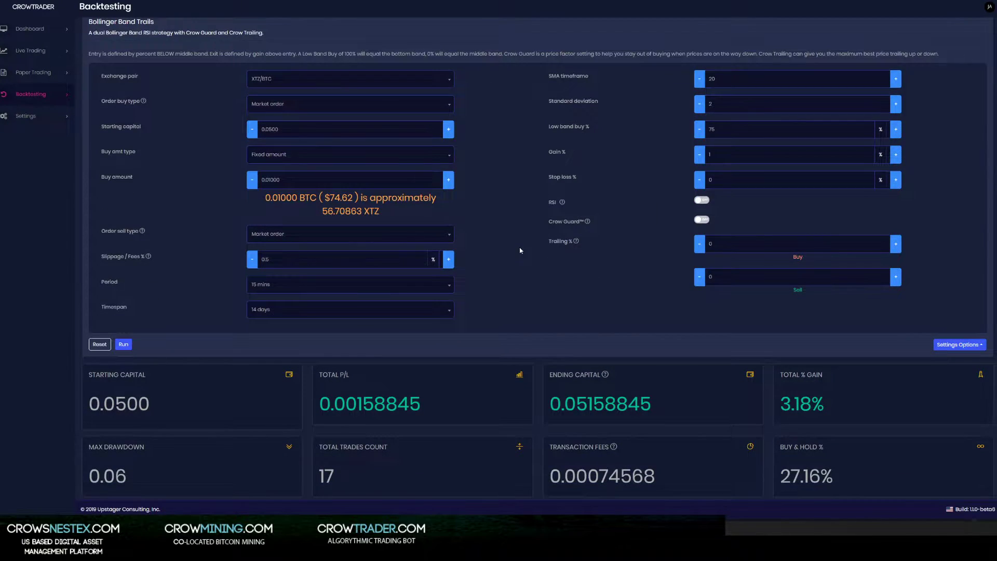
pyautogui.scroll(-2, 520, 253)
pyautogui.scroll(-2, 520, 253)
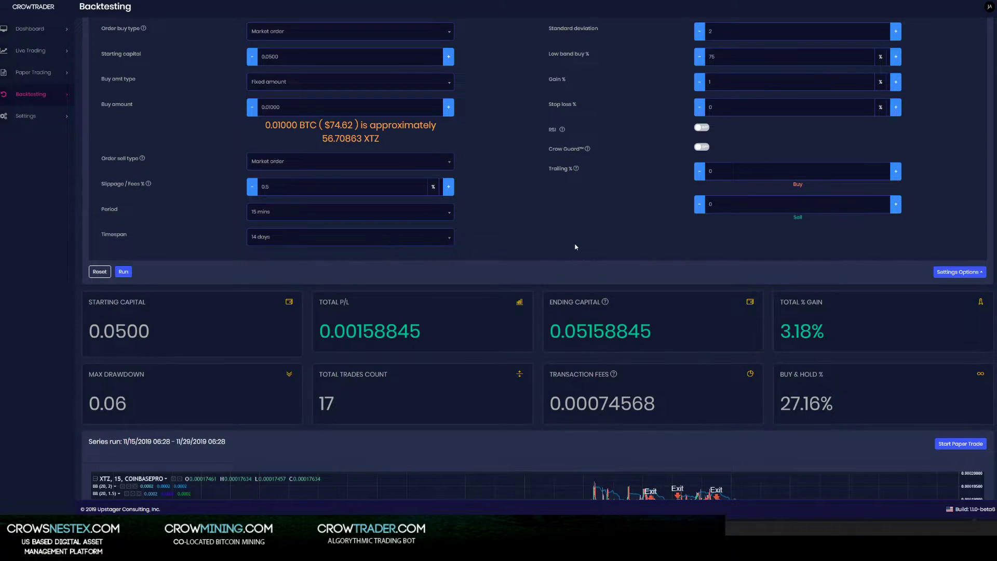
pyautogui.scroll(3, 582, 255)
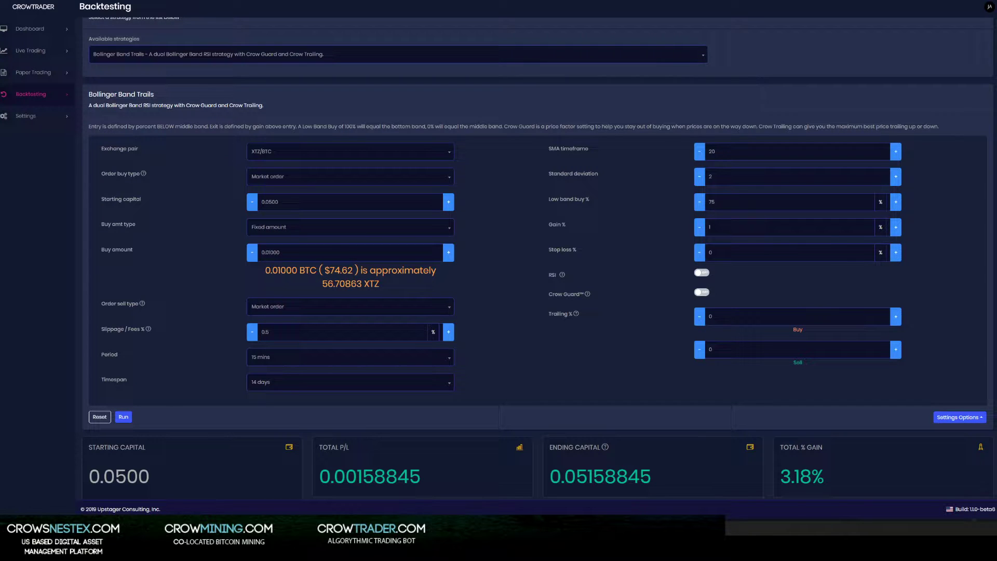
pyautogui.scroll(-2, 597, 253)
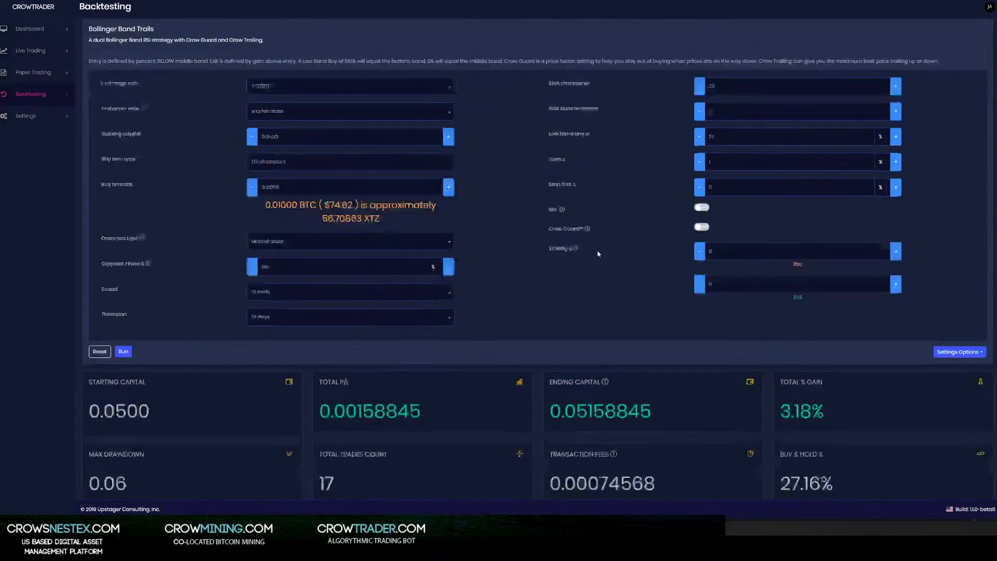
pyautogui.scroll(-4, 545, 268)
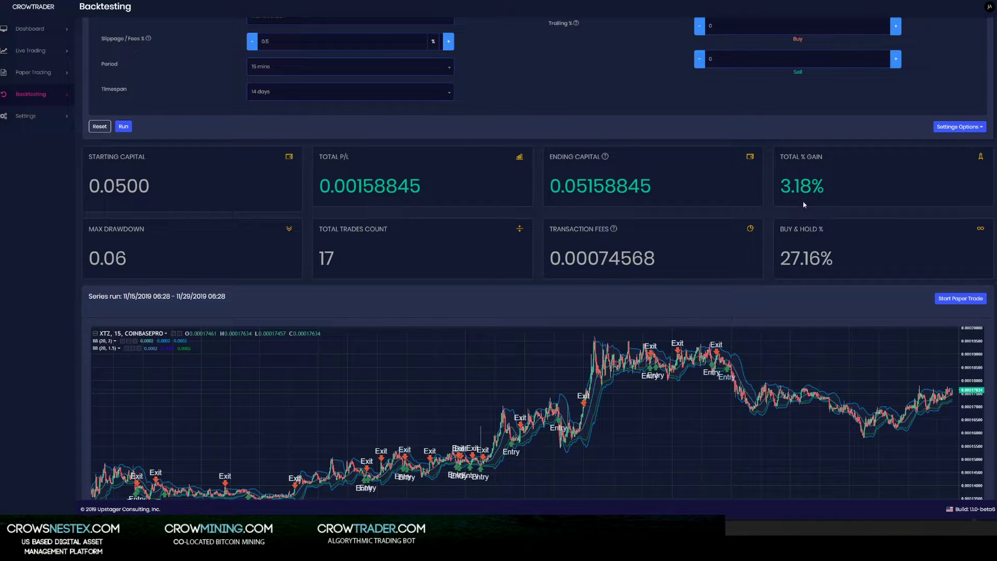
pyautogui.scroll(-2, 790, 228)
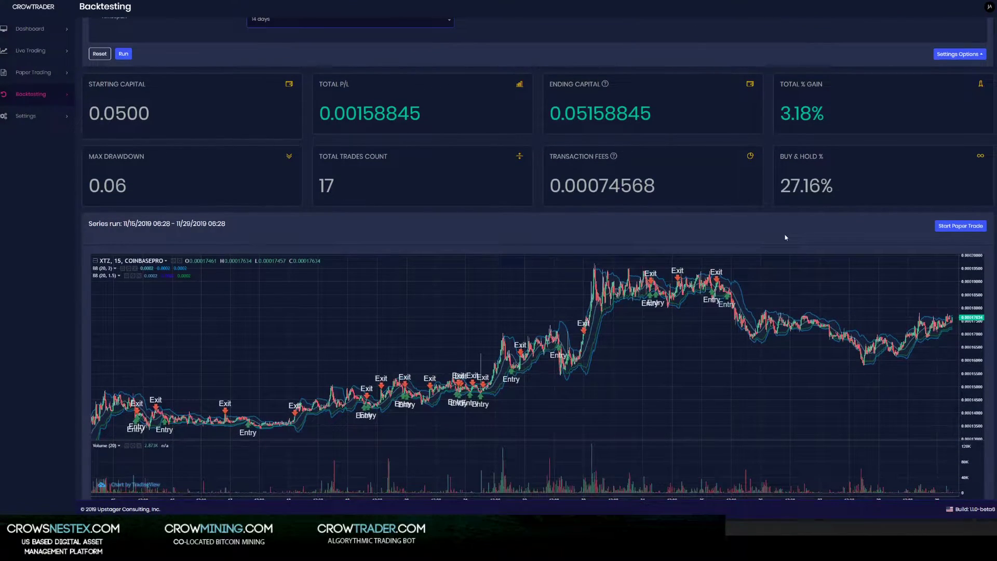
# Review the entries and exits in the trade list below the result chart, and check the explanation of the trailing percent setting.
pyautogui.scroll(-4, 632, 226)
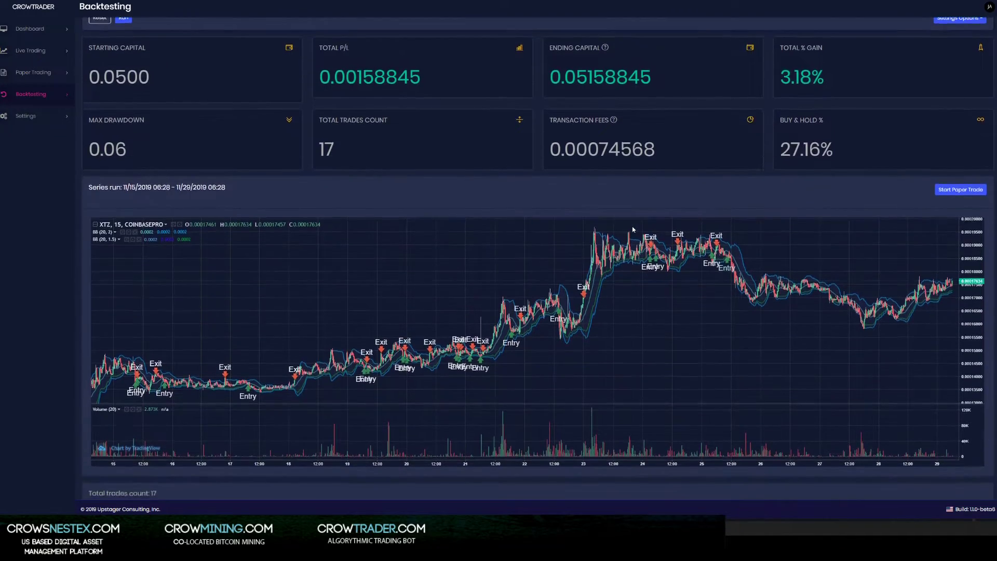
pyautogui.scroll(-4, 613, 424)
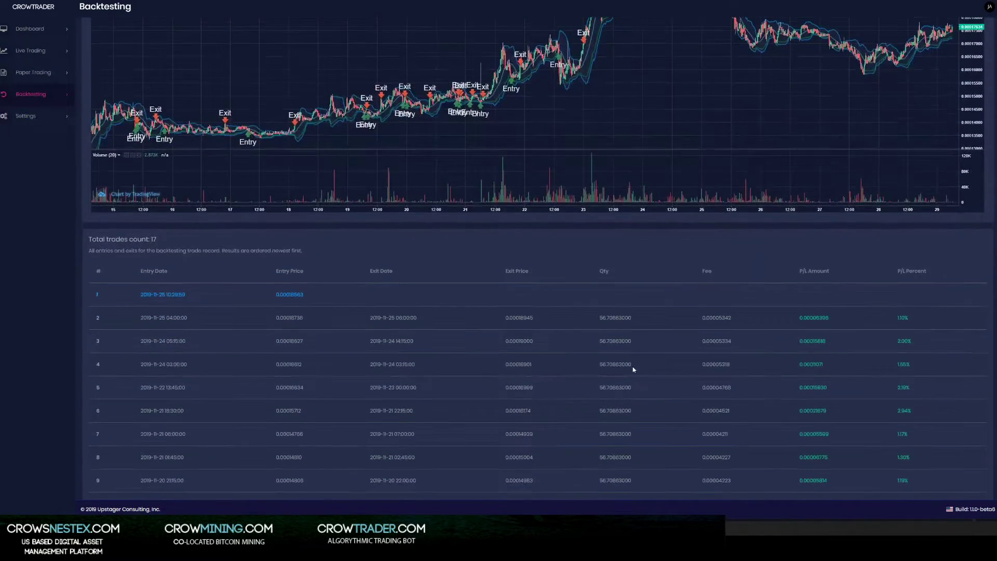
pyautogui.scroll(-1, 633, 369)
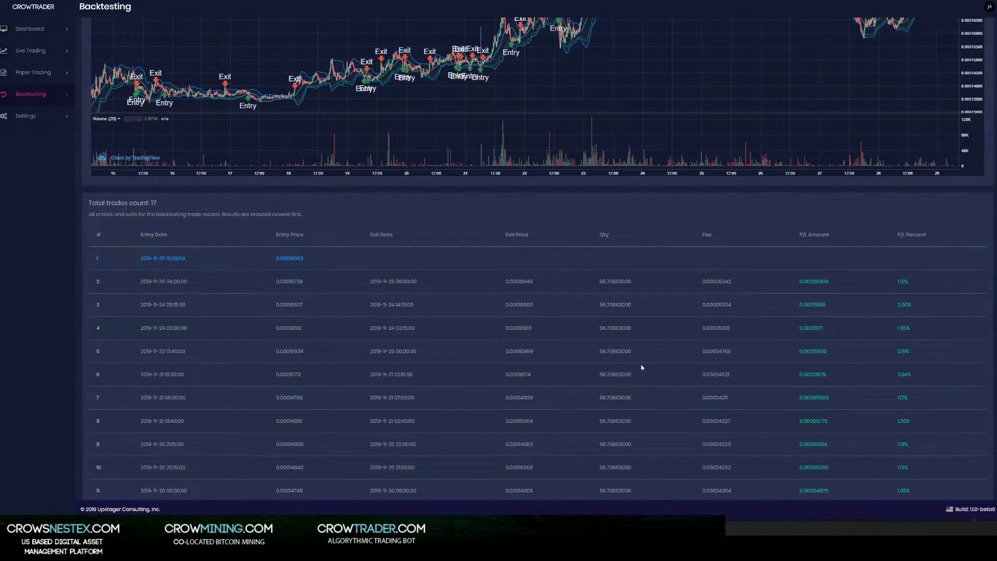
pyautogui.scroll(-2, 641, 368)
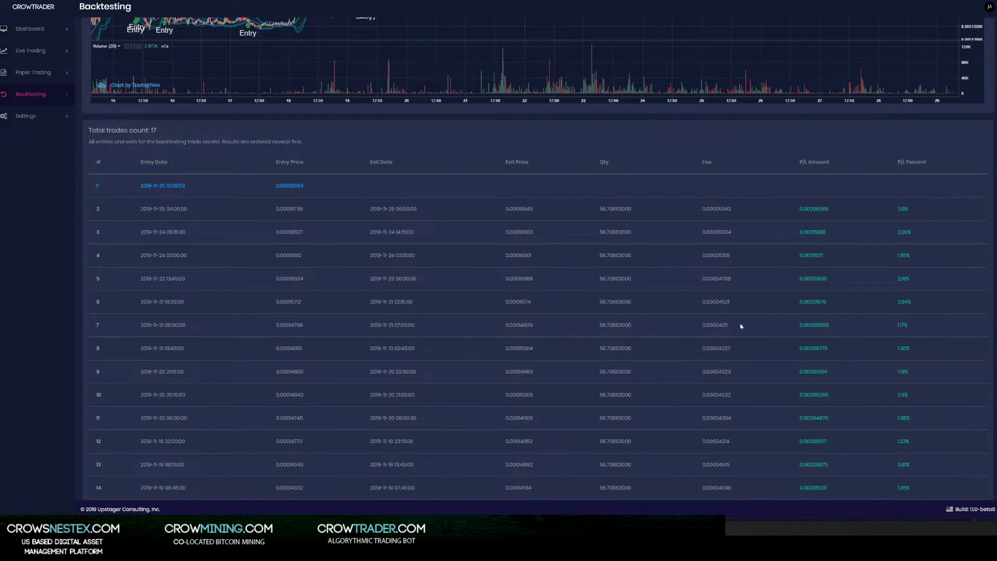
pyautogui.scroll(8, 958, 317)
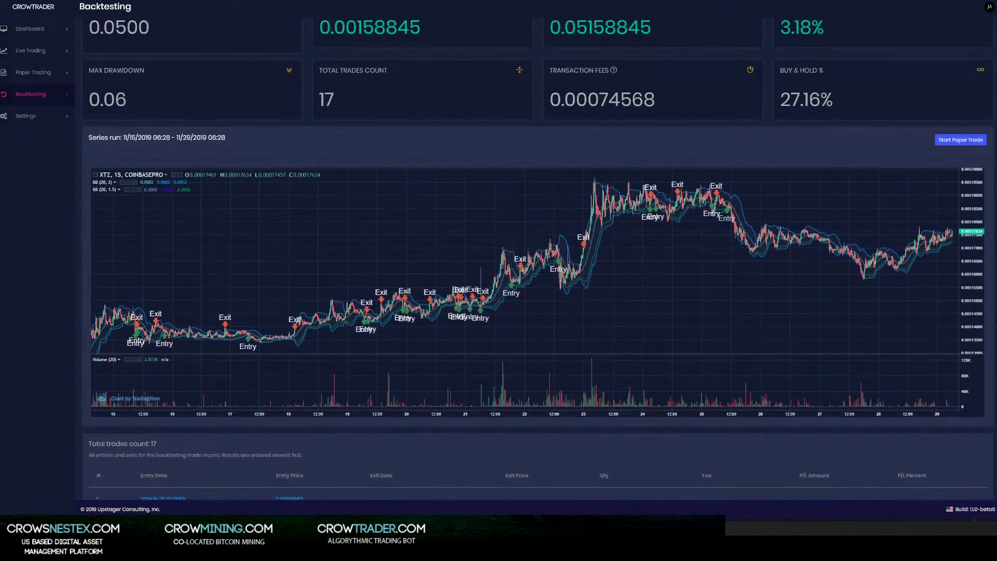
pyautogui.scroll(6, 987, 309)
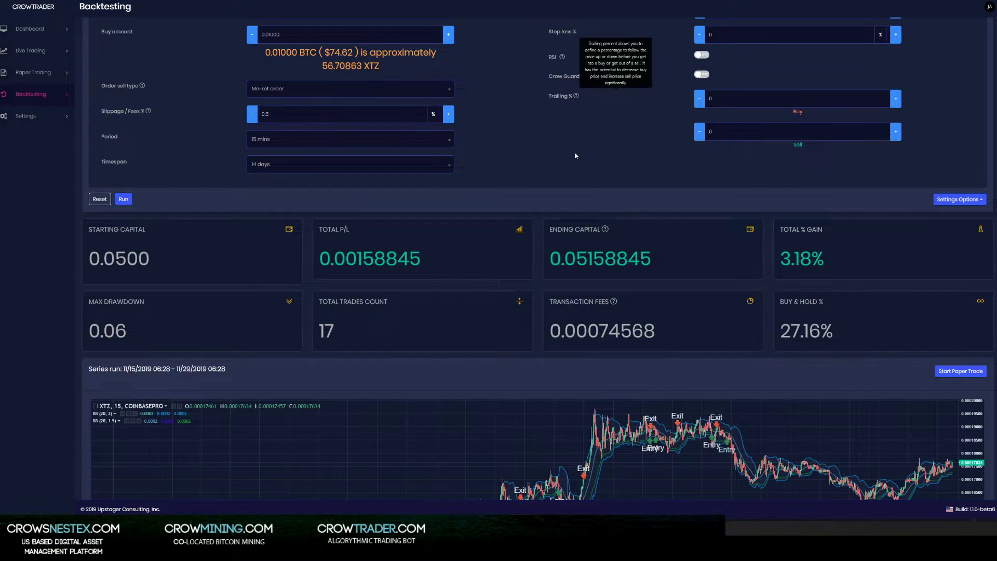
pyautogui.scroll(1, 588, 144)
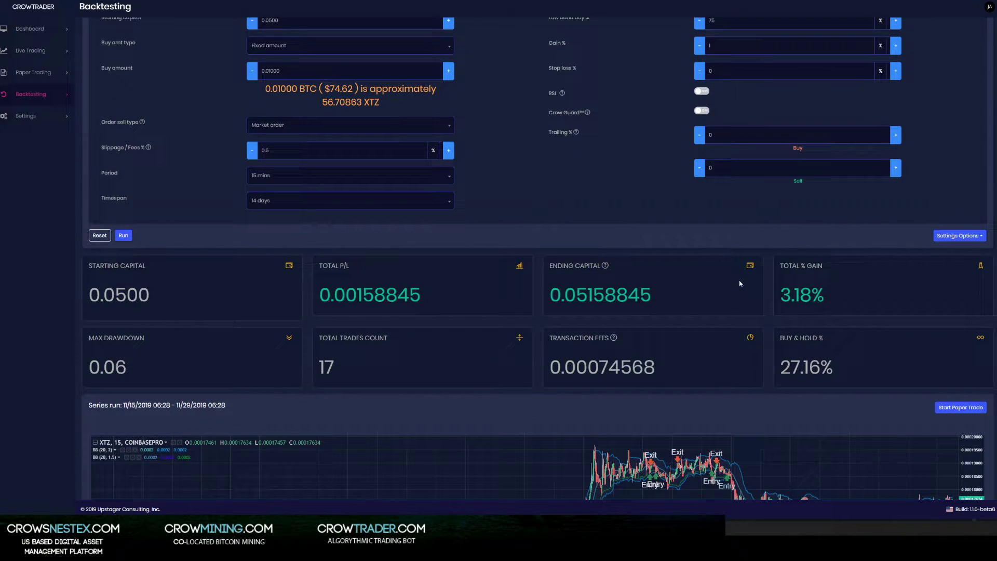
# Examine the profit percentage of every trade down to the oldest one and compare them with the backtest's summary figures.
pyautogui.scroll(-3, 765, 326)
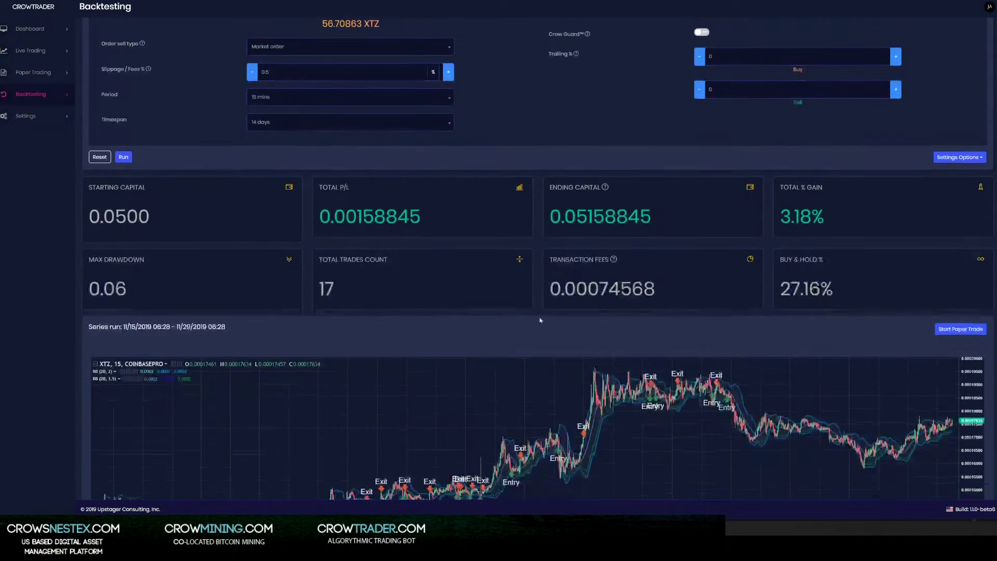
pyautogui.scroll(-3, 464, 319)
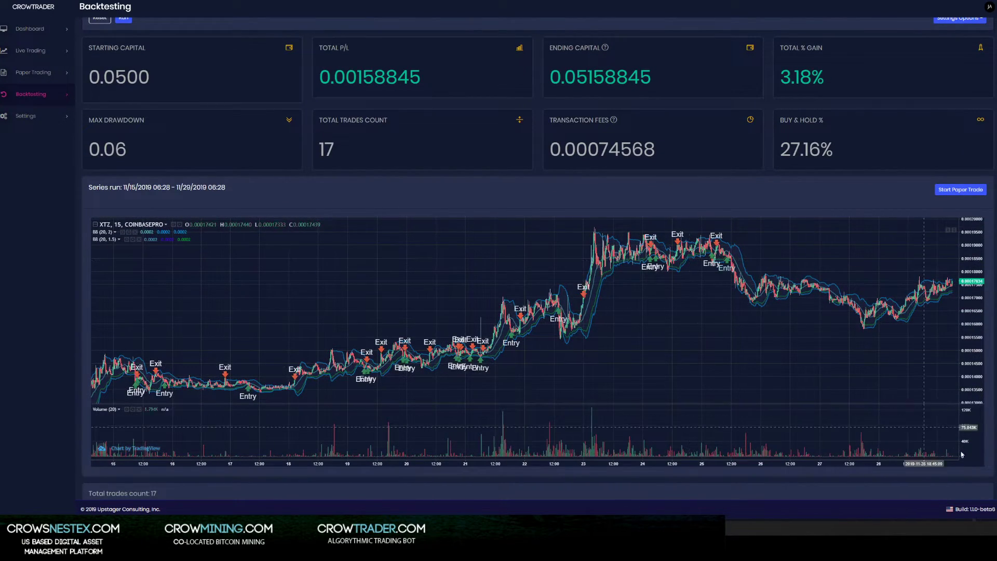
pyautogui.scroll(-6, 960, 415)
pyautogui.scroll(-4, 960, 403)
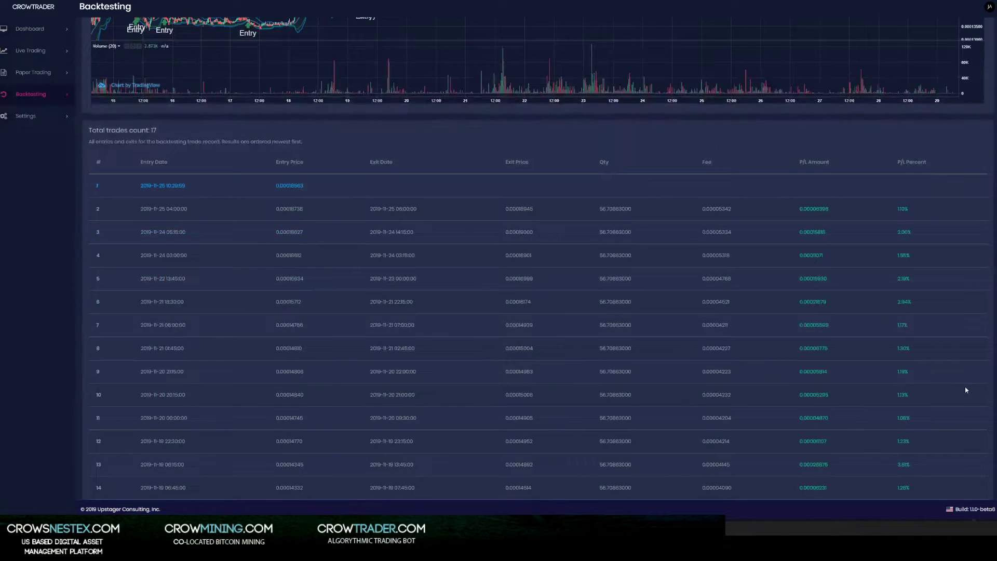
pyautogui.scroll(-1, 965, 390)
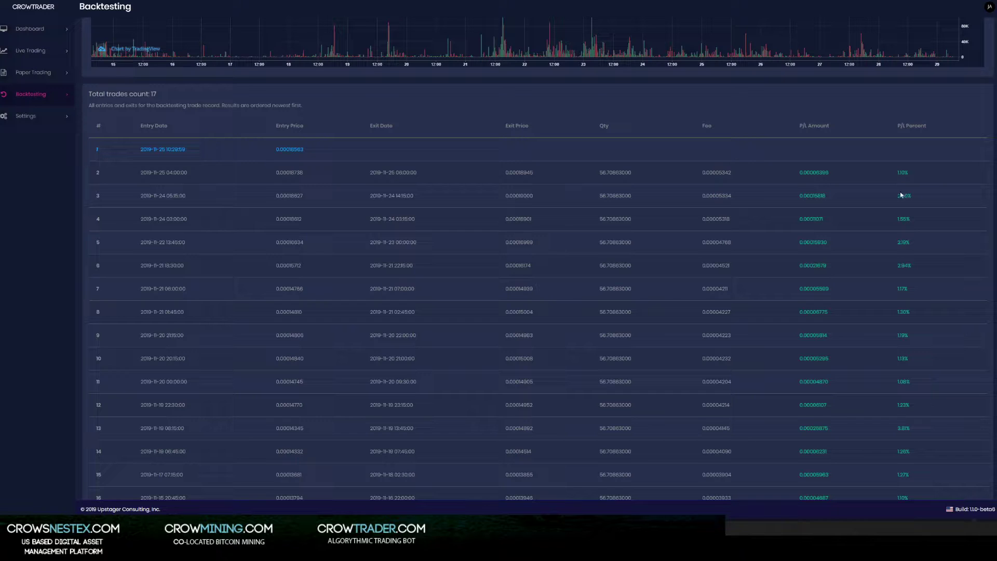
pyautogui.scroll(-2, 908, 338)
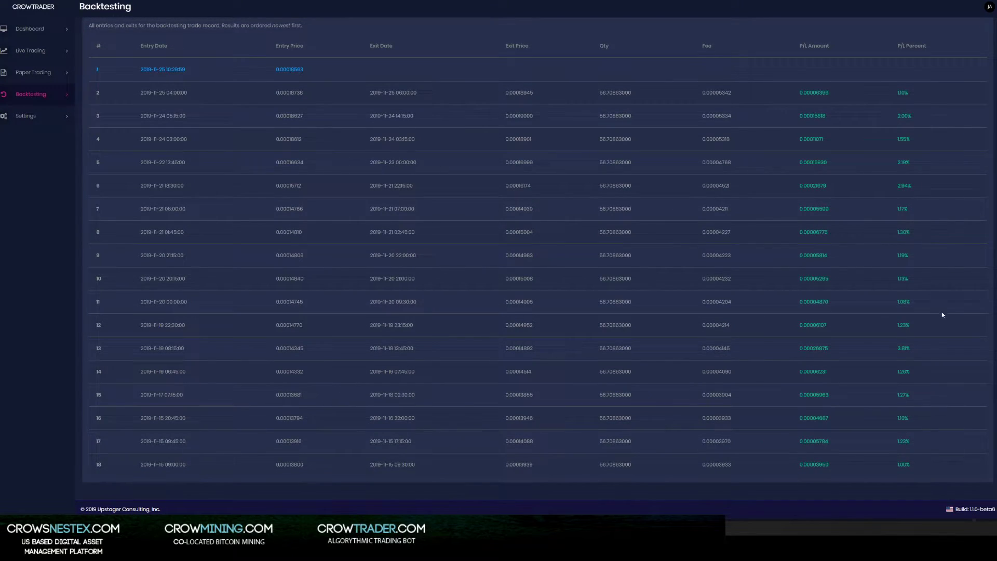
pyautogui.scroll(10, 942, 311)
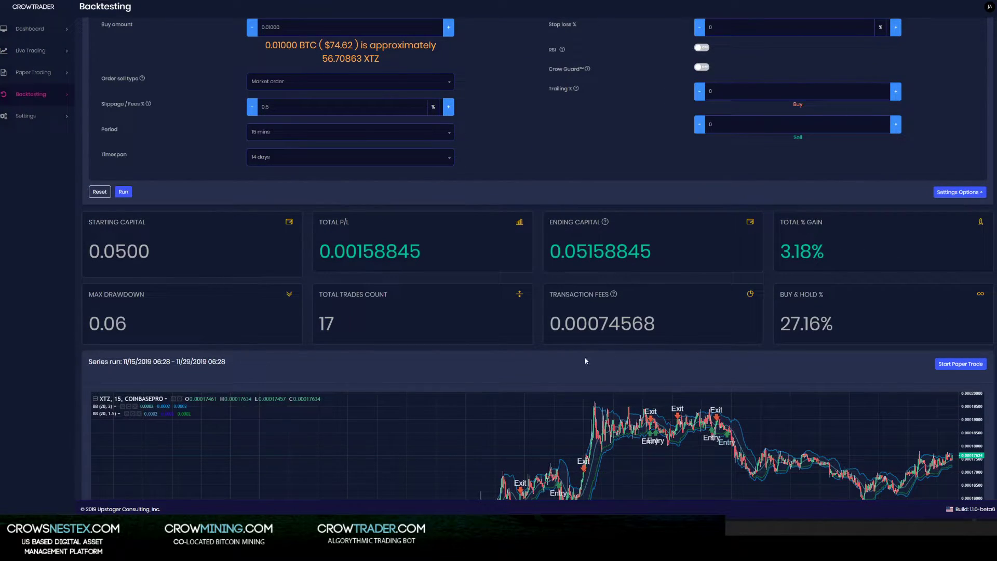
pyautogui.scroll(-2, 445, 329)
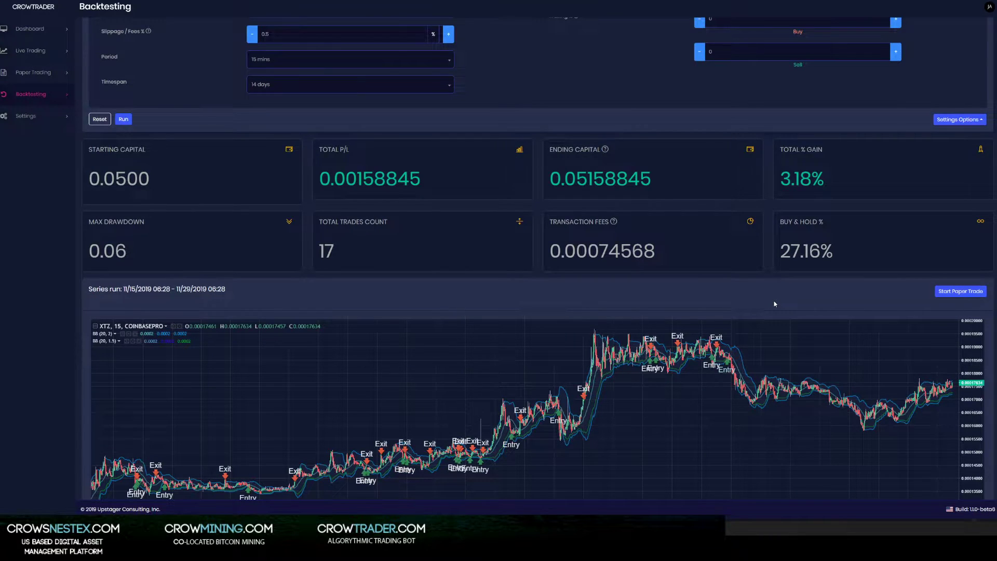
# Set the strategy's gain to 5% and rerun the 14-day backtest.
pyautogui.scroll(2, 774, 304)
pyautogui.scroll(5, 771, 304)
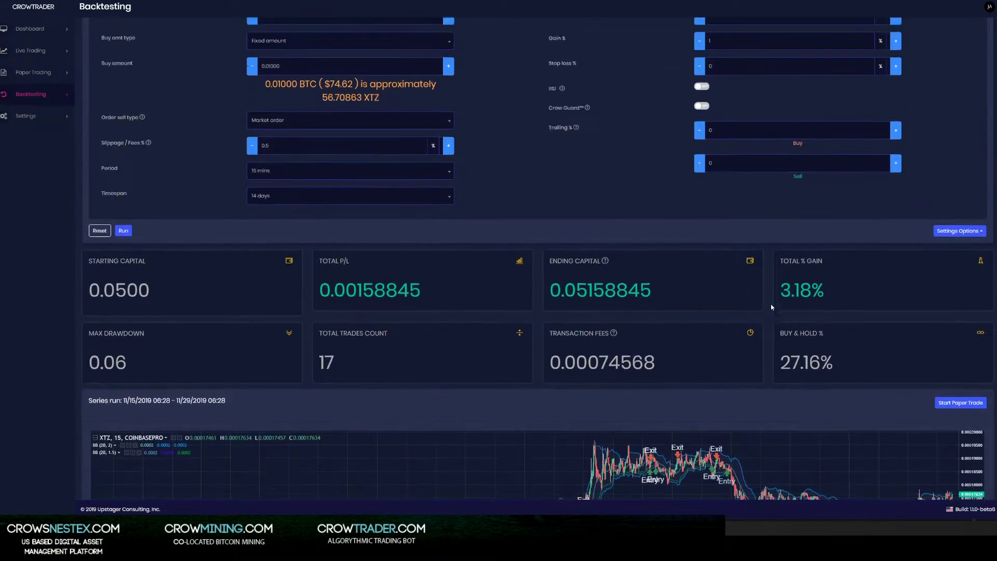
pyautogui.moveTo(587, 249)
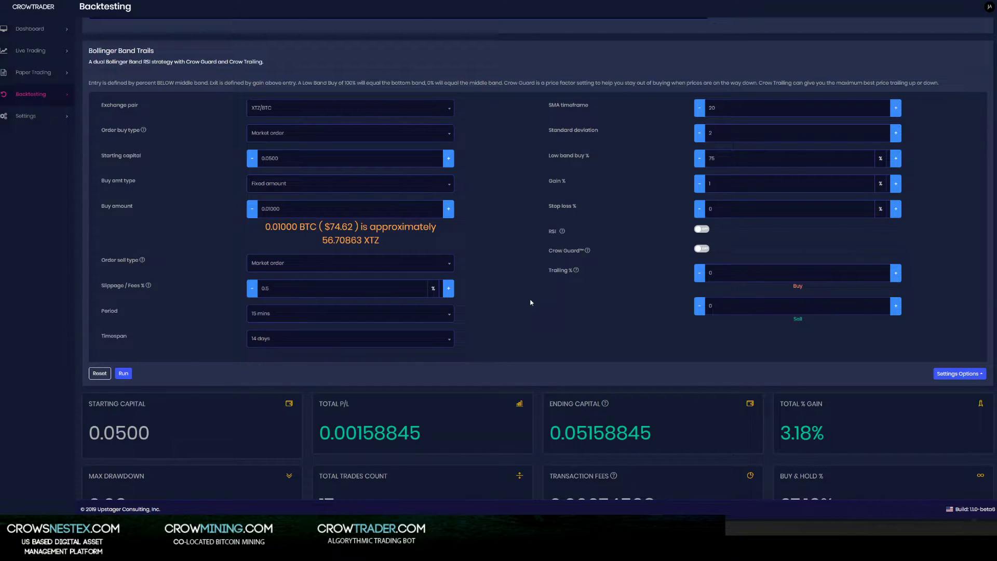
pyautogui.scroll(2, 530, 303)
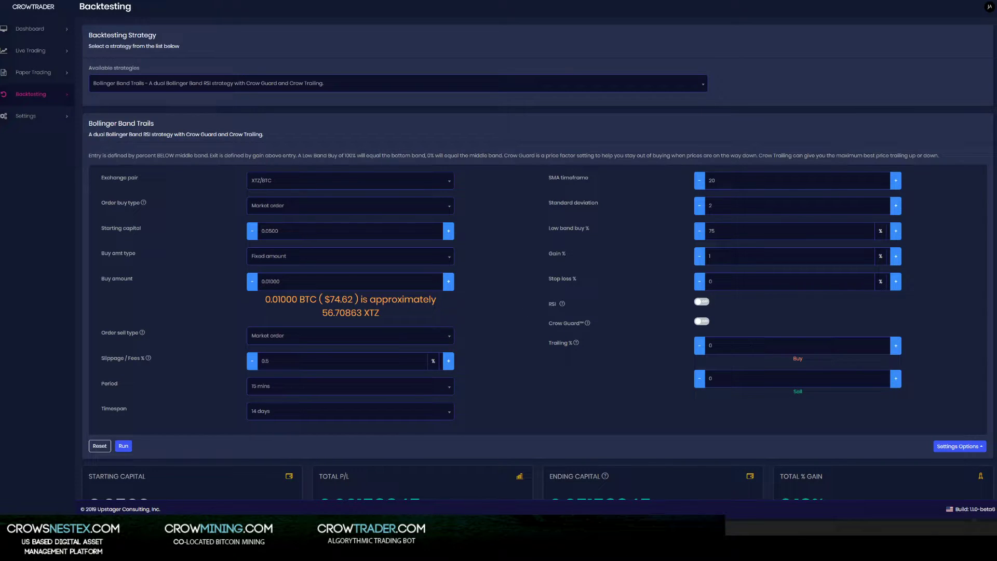
pyautogui.click(710, 256)
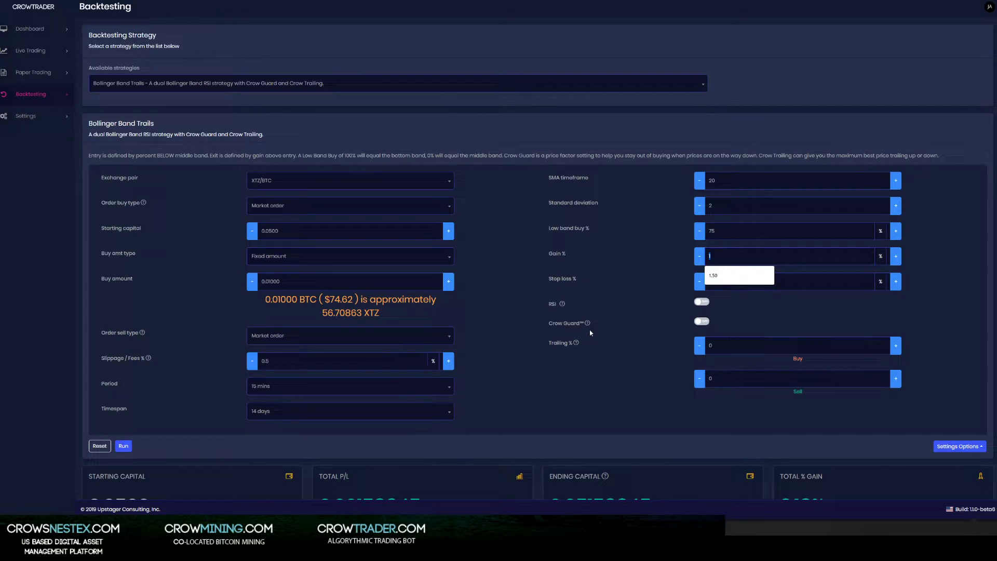
pyautogui.write('5')
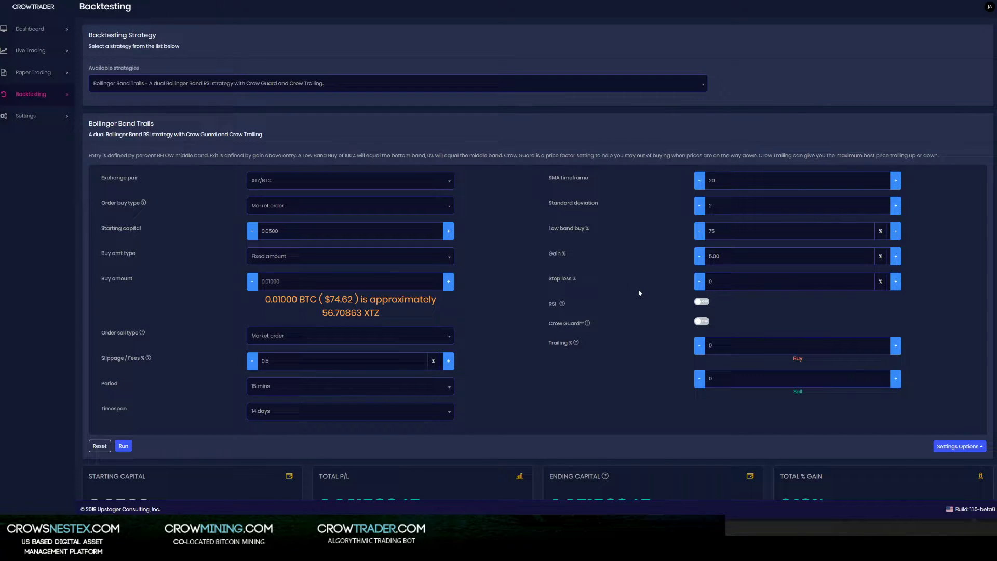
pyautogui.scroll(-1, 648, 310)
pyautogui.scroll(-2, 647, 307)
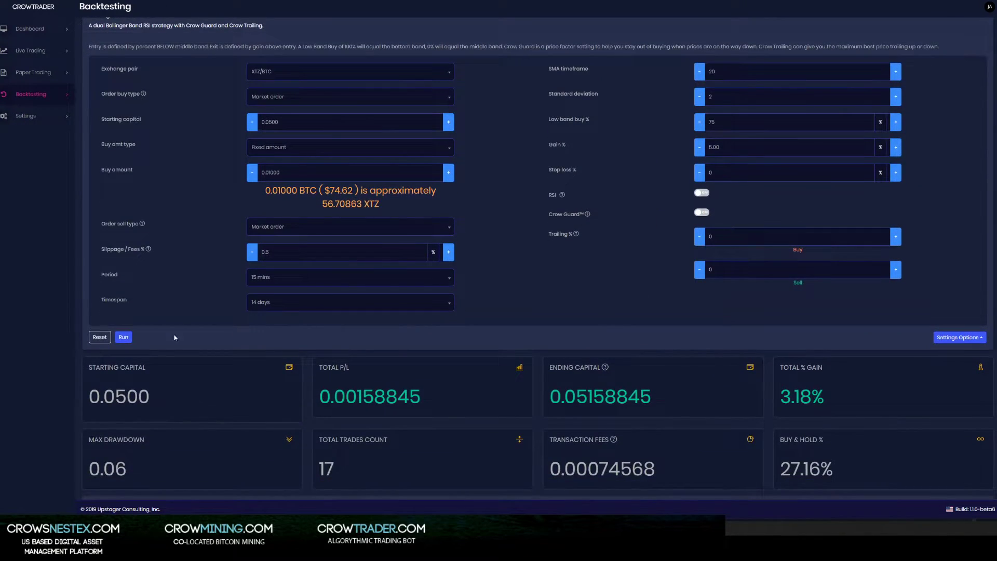
pyautogui.click(123, 337)
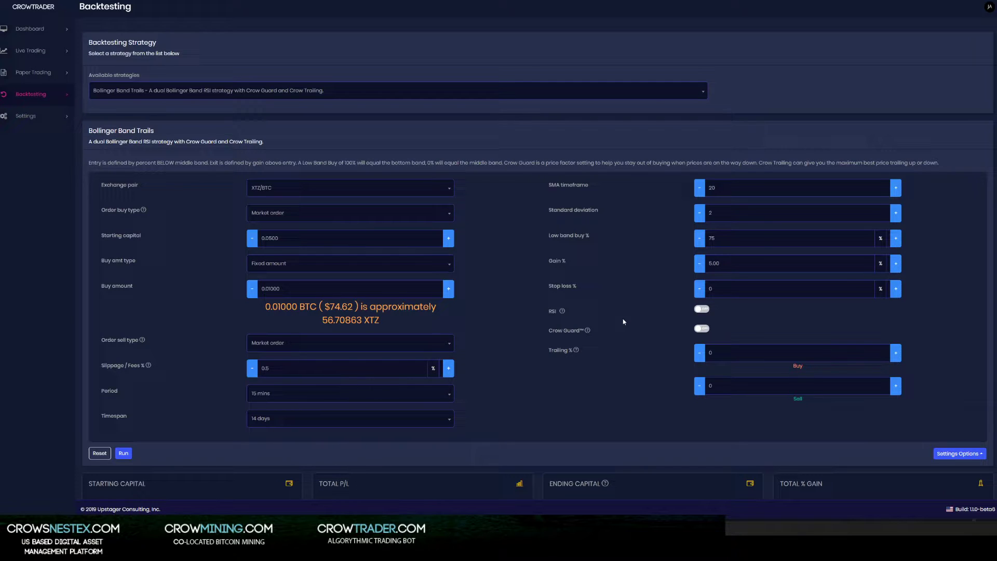
# Examine the 5% gain backtest's summary figures and the entry and exit points on its chart.
pyautogui.scroll(-2, 598, 312)
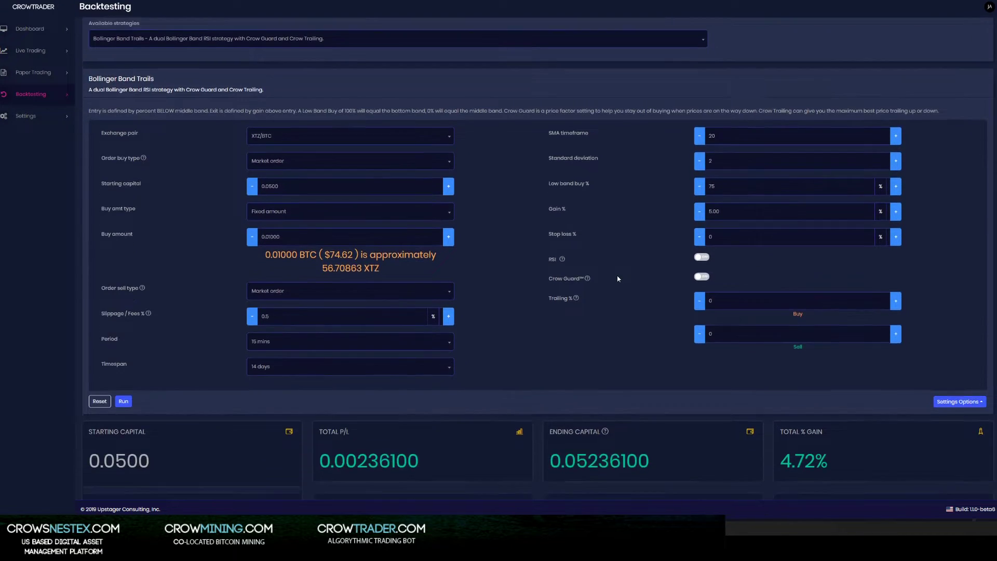
pyautogui.scroll(-1, 571, 296)
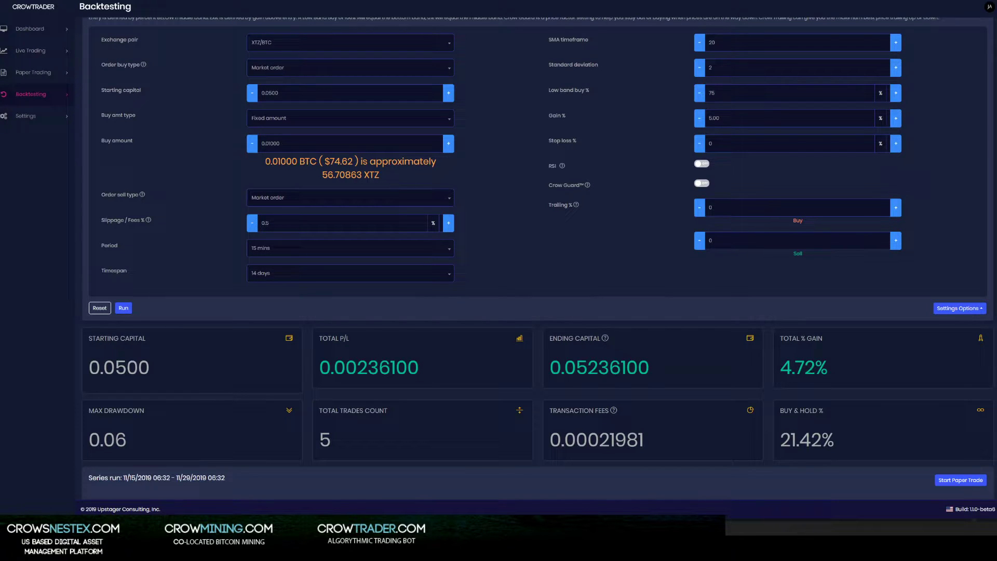
pyautogui.scroll(-4, 901, 252)
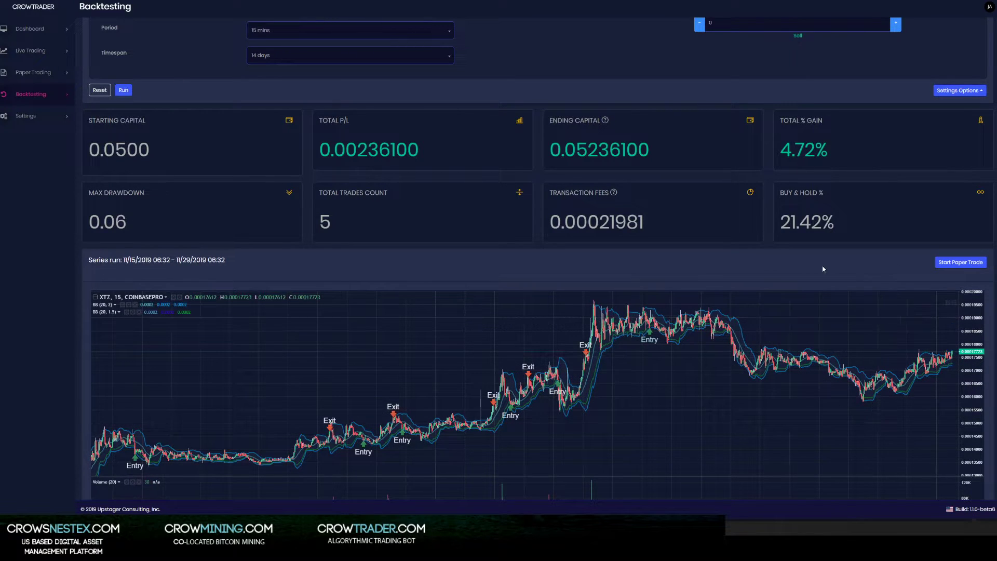
pyautogui.scroll(2, 768, 259)
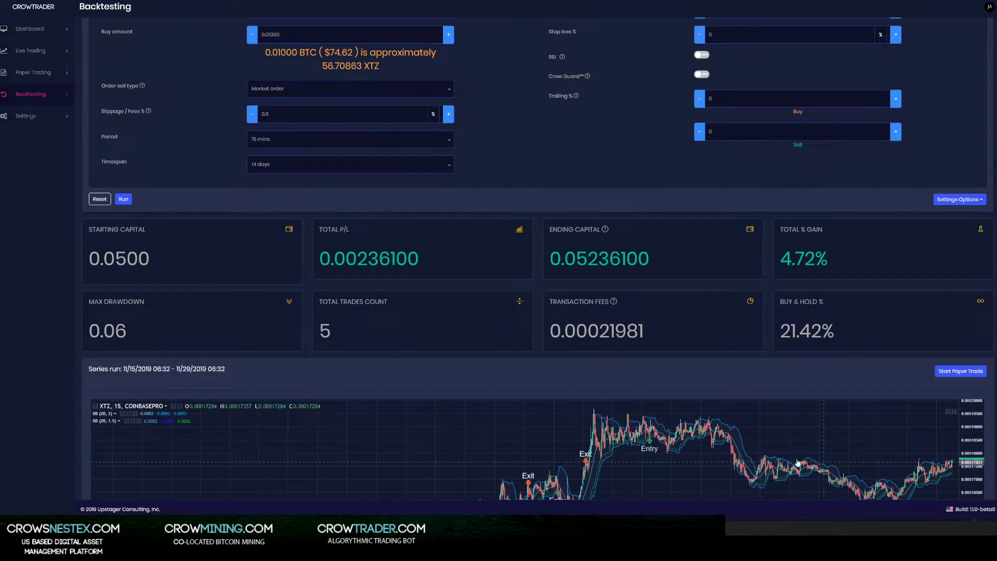
pyautogui.scroll(1, 649, 191)
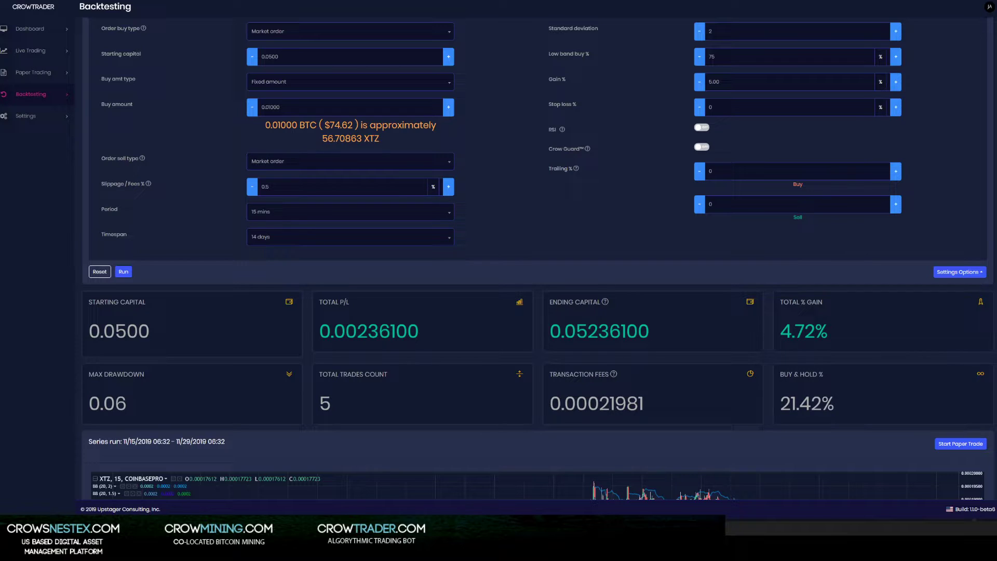
pyautogui.scroll(-2, 644, 249)
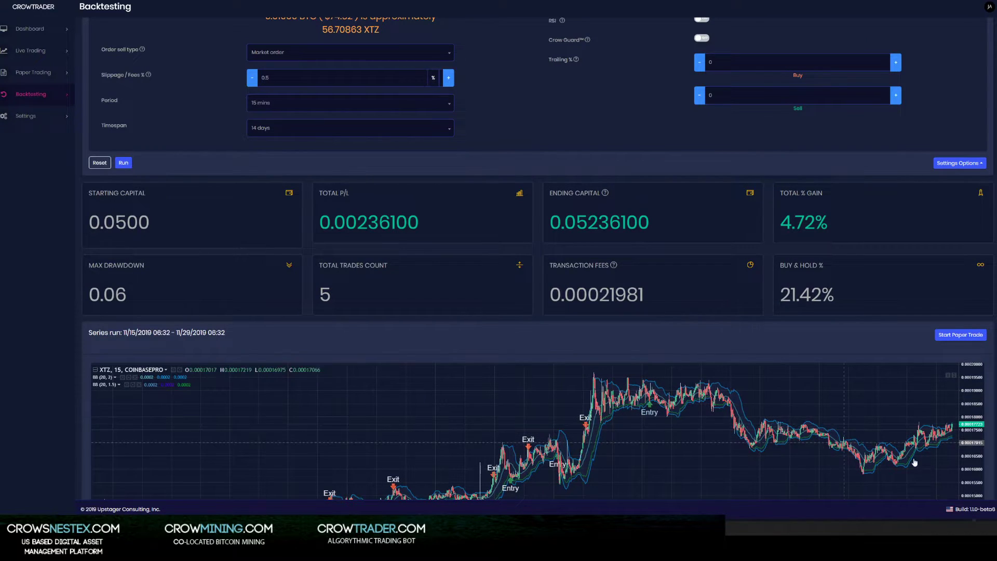
# Set the stop loss to 0.15%, rerun the backtest and bring its summary and chart into view.
pyautogui.scroll(3, 577, 187)
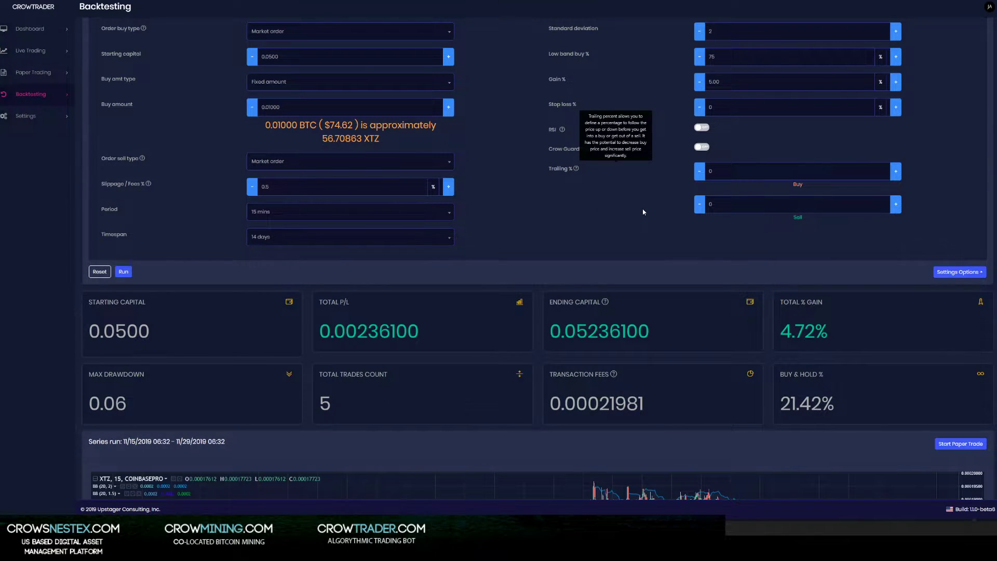
pyautogui.scroll(2, 643, 212)
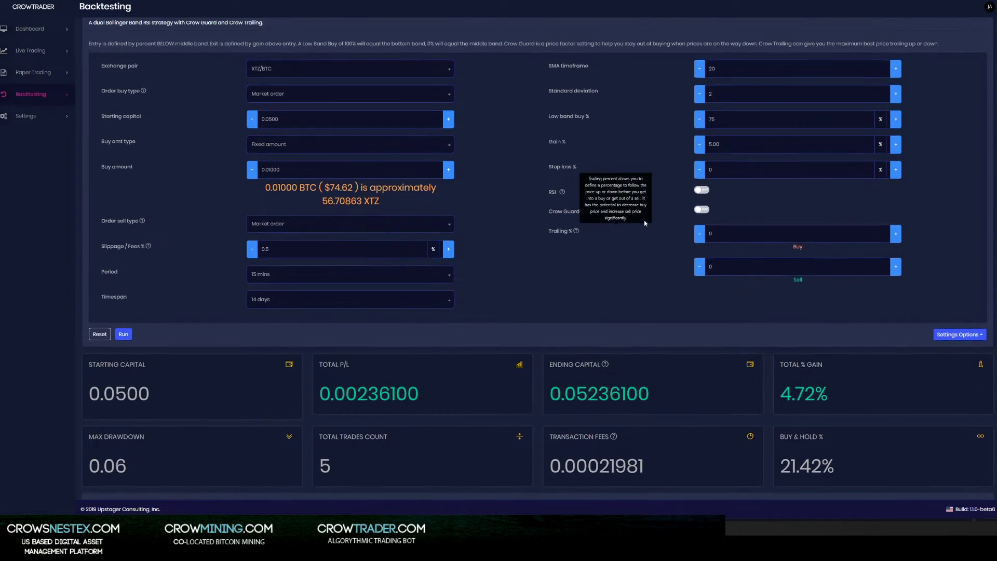
pyautogui.scroll(2, 646, 224)
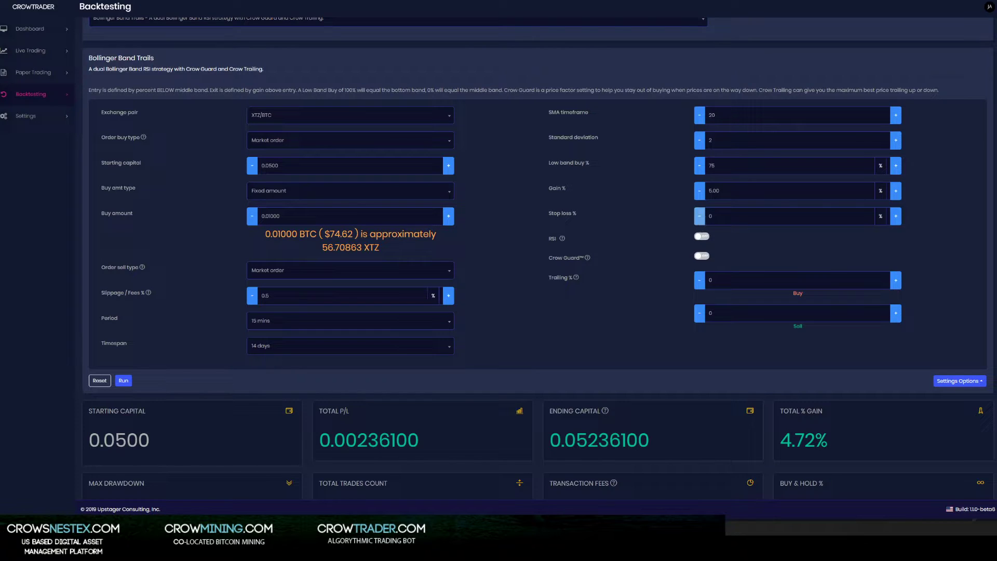
pyautogui.click(895, 216)
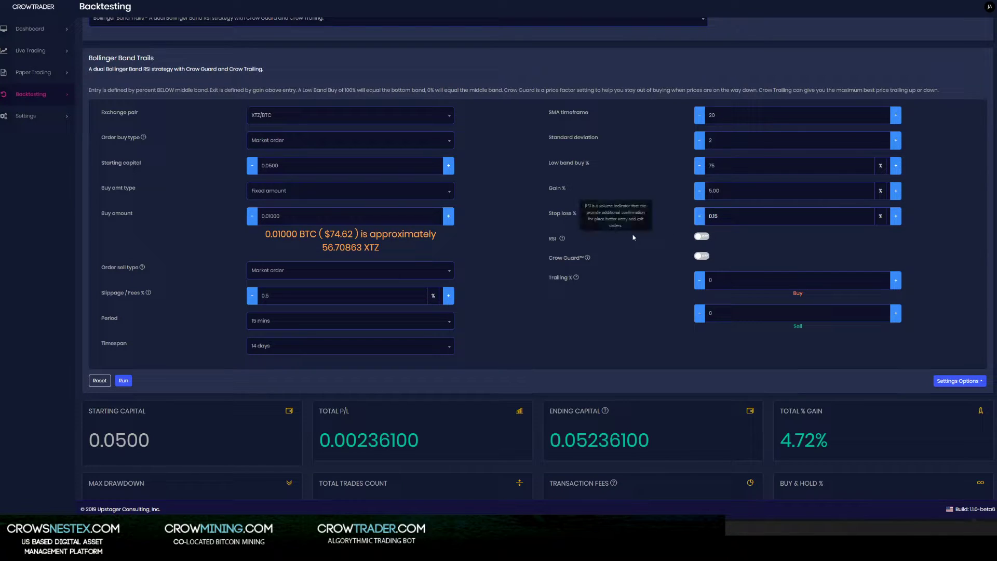
pyautogui.scroll(-1, 471, 346)
pyautogui.scroll(-3, 471, 346)
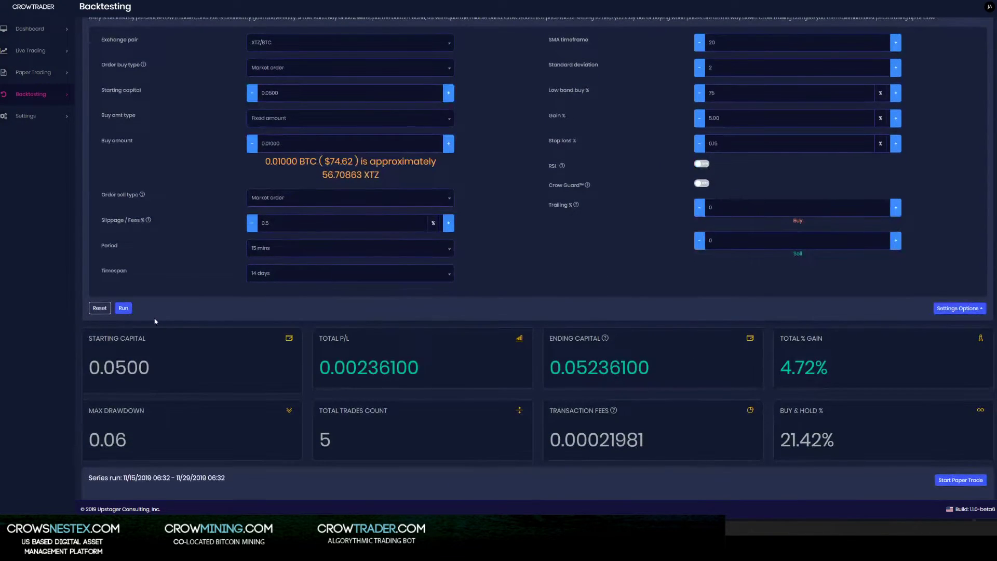
pyautogui.click(123, 306)
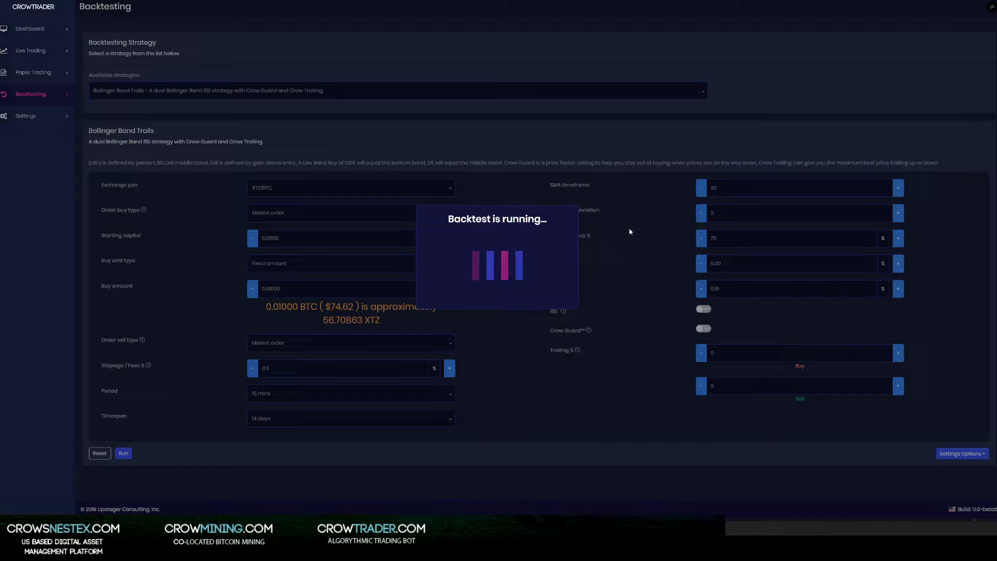
pyautogui.scroll(-4, 630, 232)
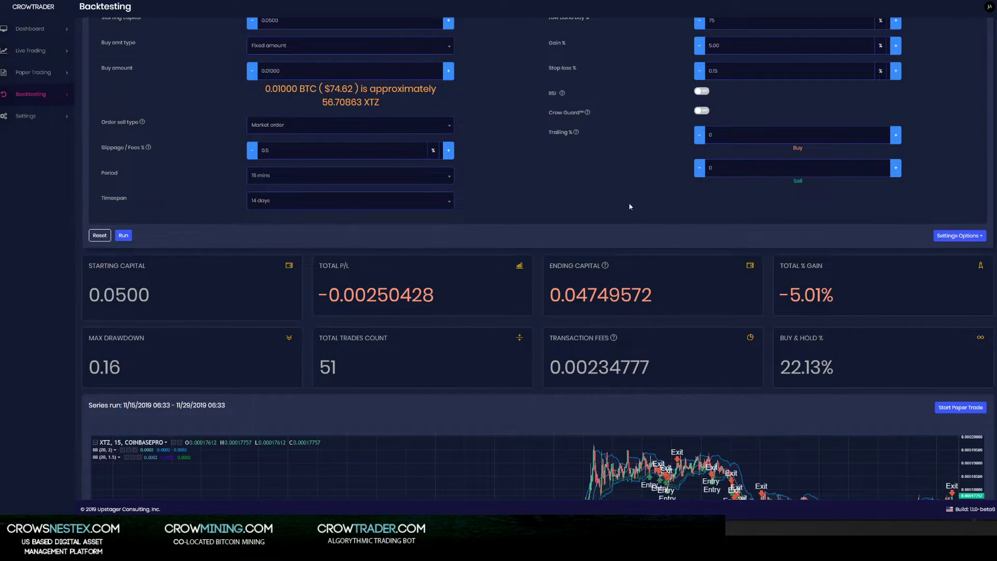
pyautogui.scroll(-3, 630, 207)
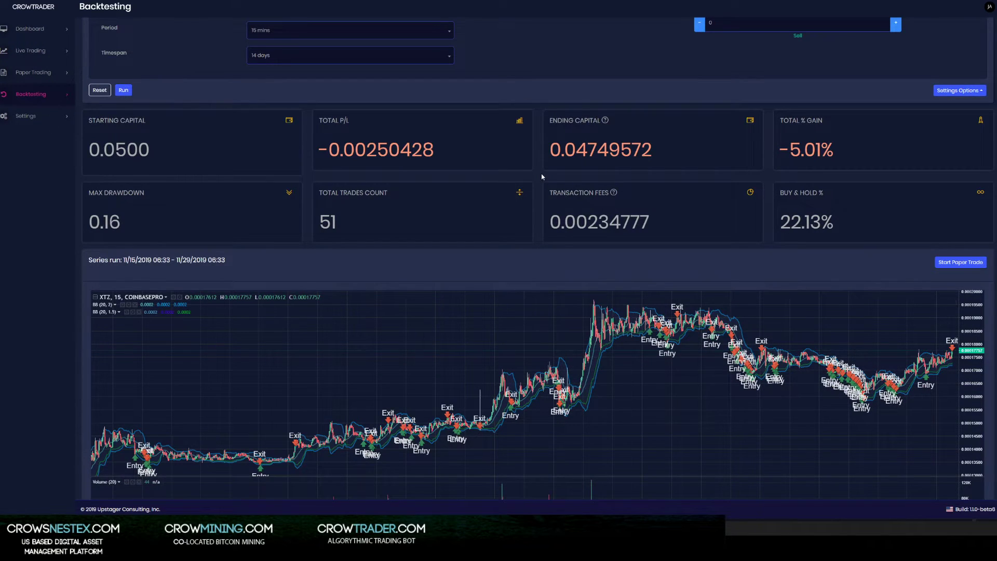
# Set the stop loss to 1.50%, rerun the 14-day backtest and bring its summary and chart into view.
pyautogui.scroll(5, 541, 174)
pyautogui.hotkey('ctrl', 'a')
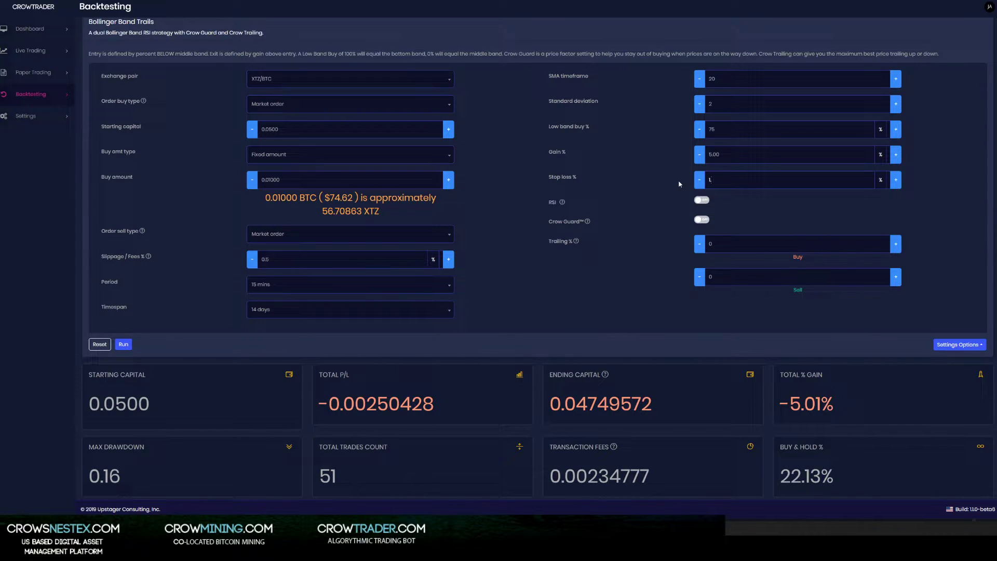
pyautogui.press('Return')
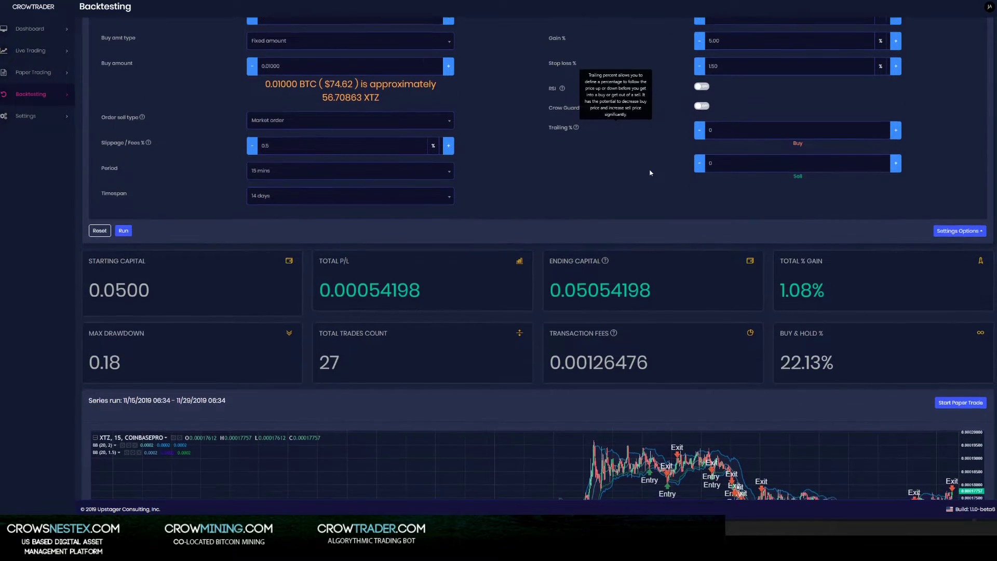
pyautogui.scroll(-1, 649, 174)
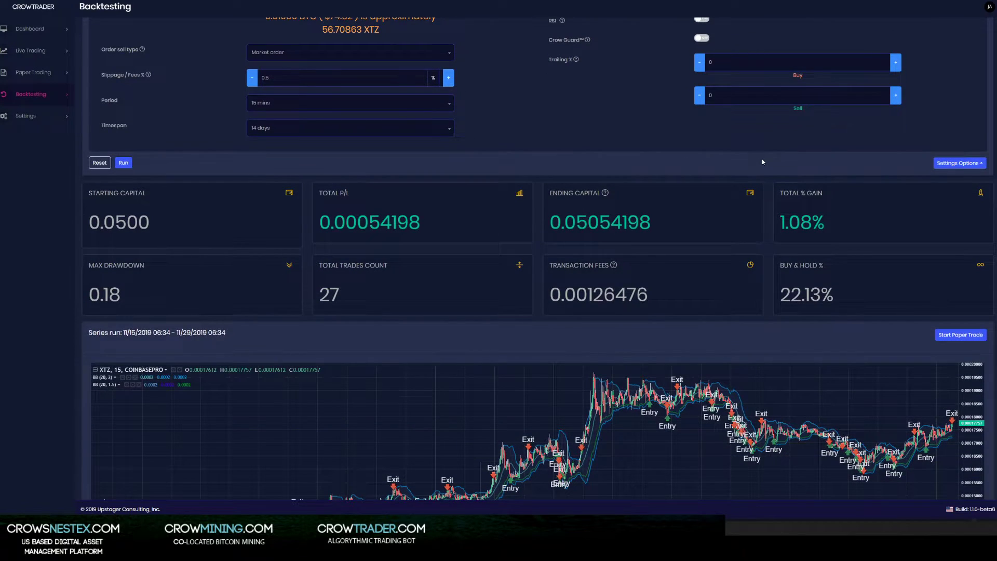
pyautogui.scroll(-1, 762, 162)
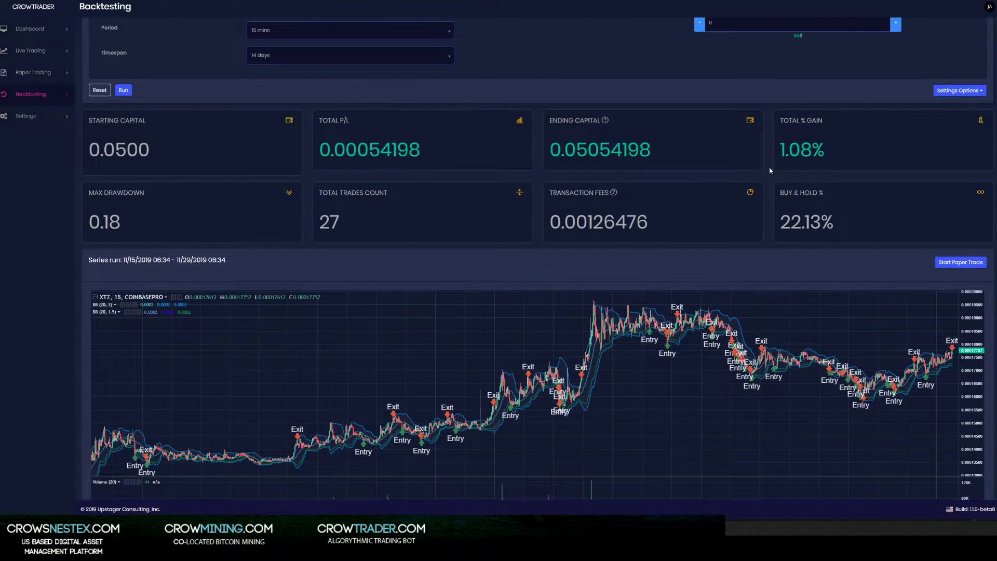
# Set the stop loss to 2.50%, rerun the backtest and review its summary figures and chart.
pyautogui.scroll(5, 769, 171)
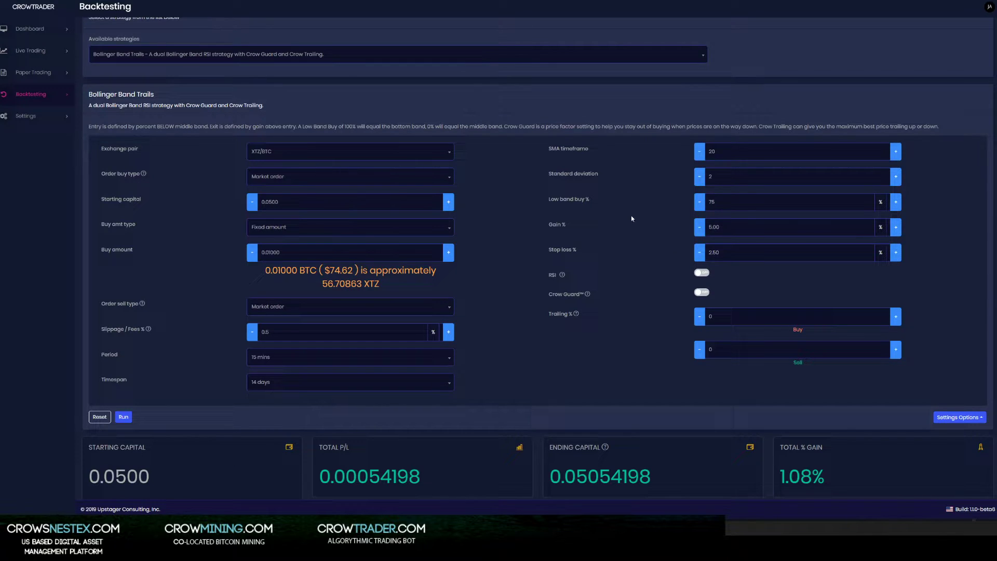
pyautogui.click(124, 416)
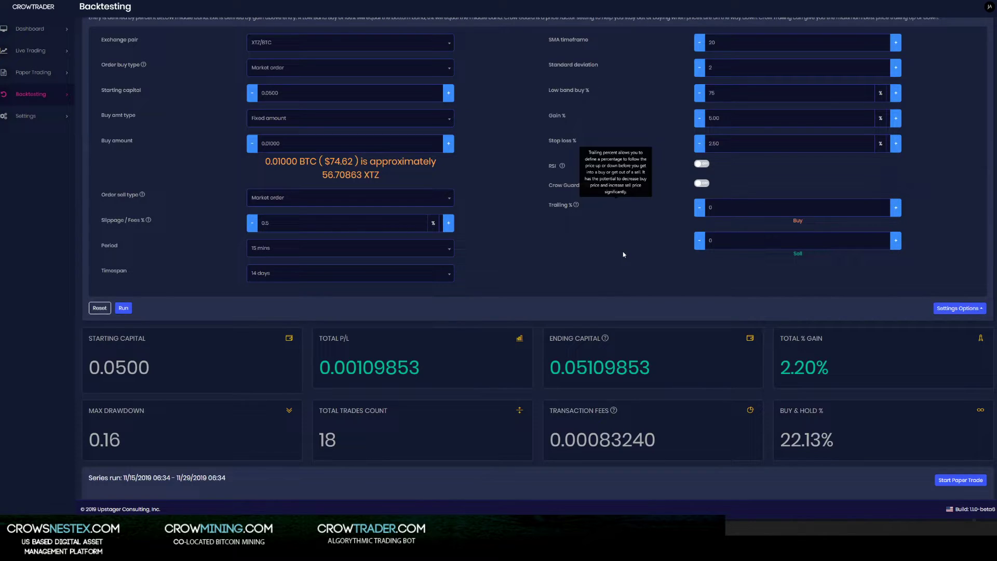
pyautogui.scroll(2, 622, 252)
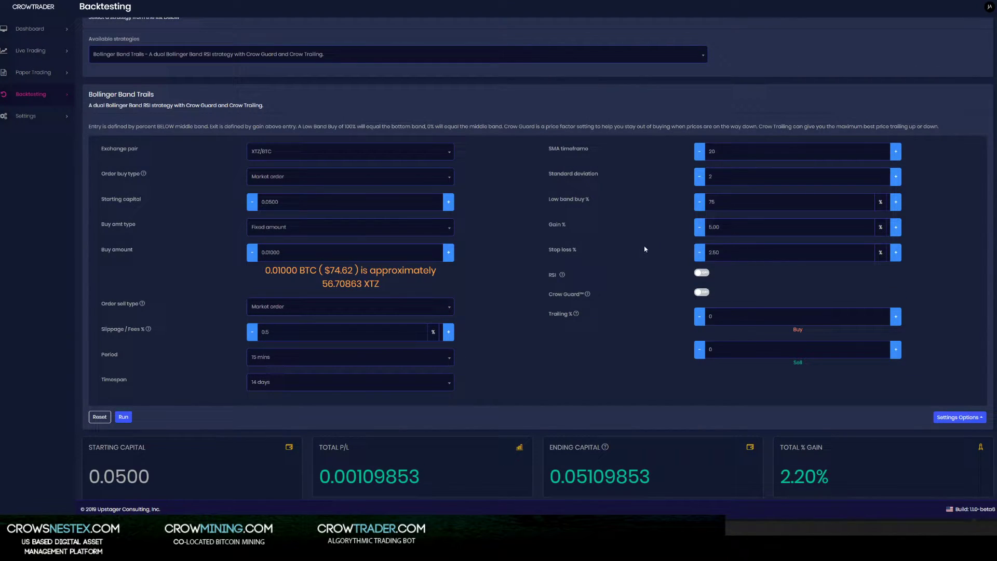
pyautogui.scroll(-4, 638, 244)
pyautogui.scroll(-3, 636, 230)
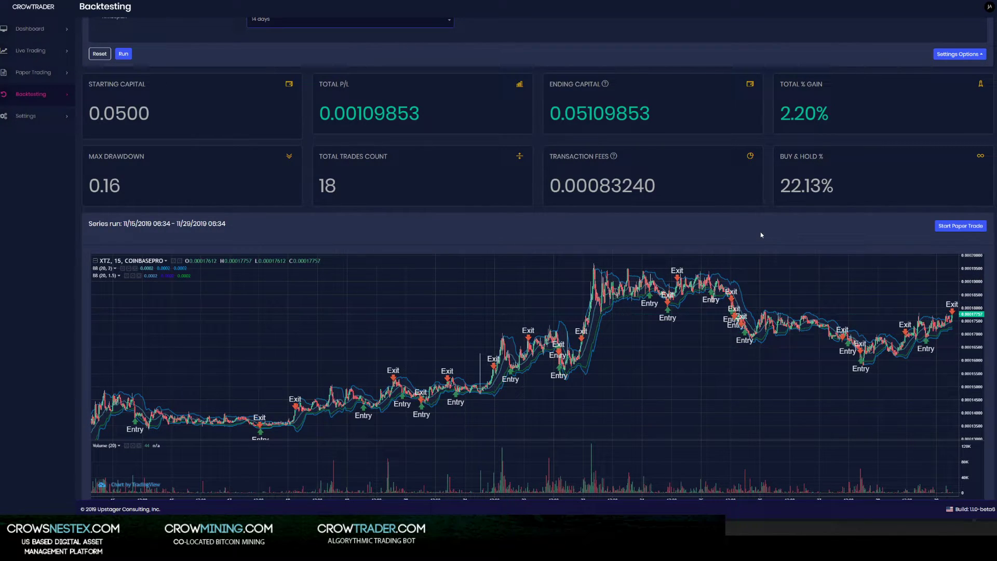
# Clear the stop loss, set the gain to 15% and rerun the 14-day backtest.
pyautogui.scroll(5, 767, 227)
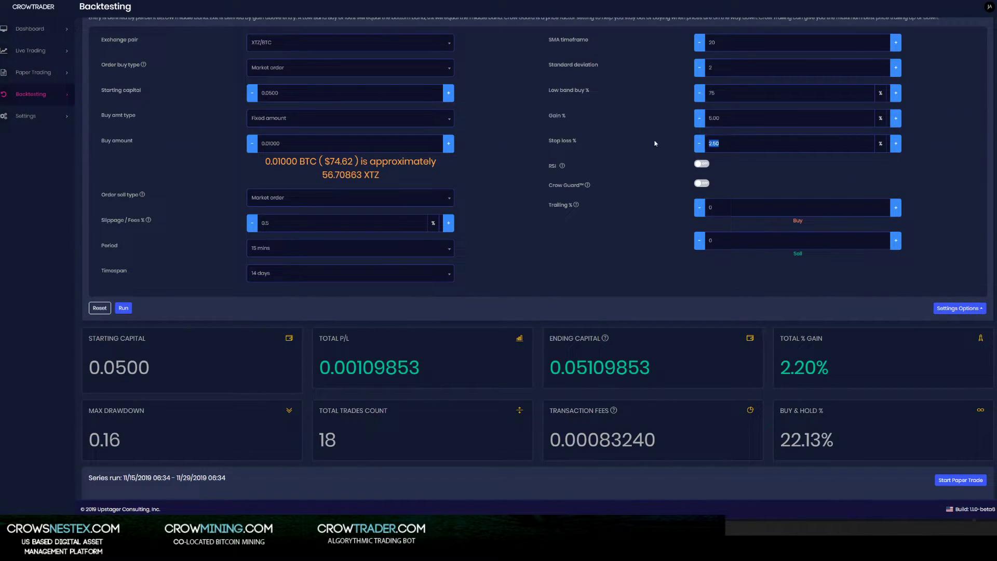
pyautogui.press('BackSpace')
pyautogui.moveTo(720, 118); pyautogui.dragTo(671, 126)
pyautogui.write('15.00')
pyautogui.scroll(-2, 602, 179)
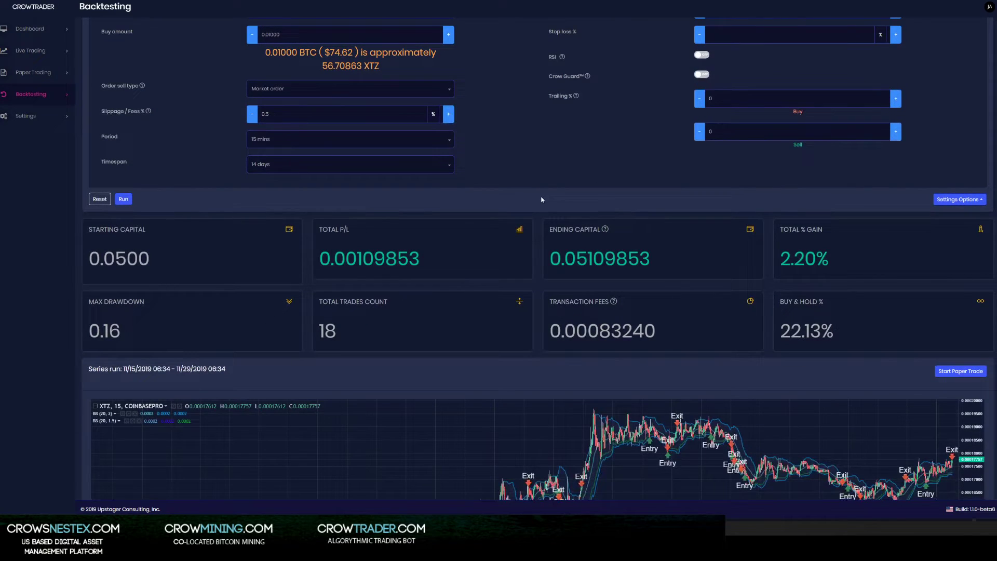
pyautogui.scroll(-2, 541, 200)
pyautogui.scroll(3, 143, 266)
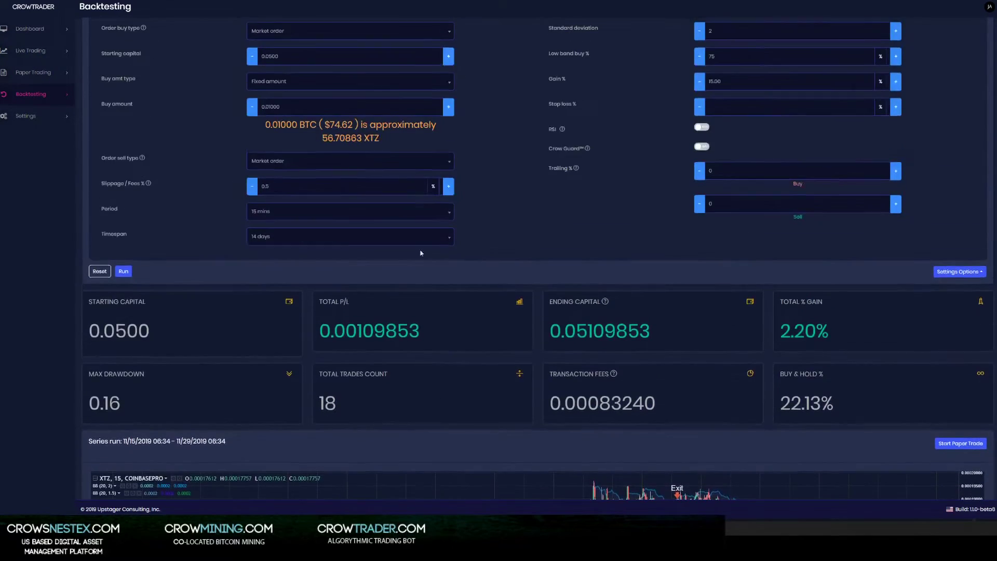
pyautogui.click(125, 274)
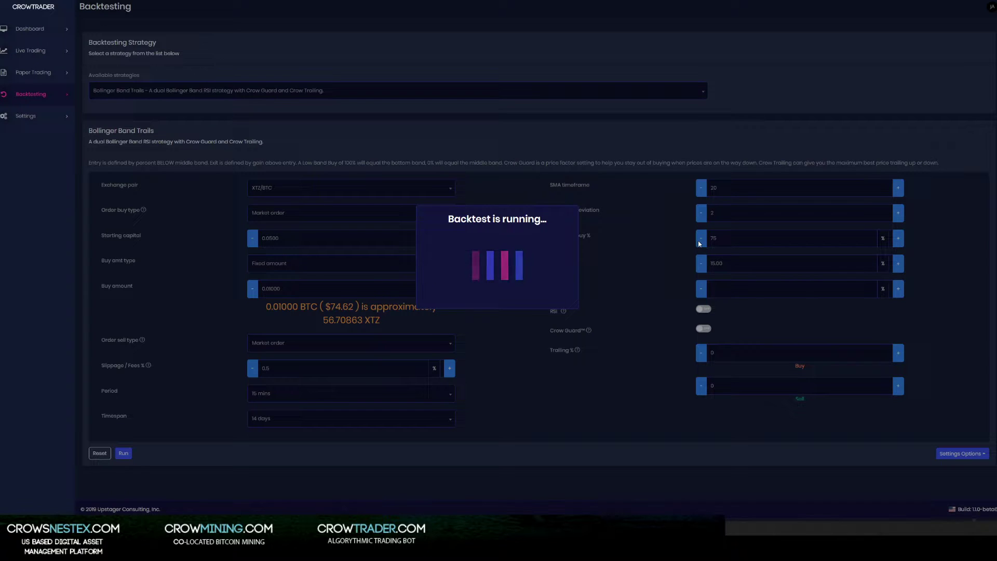
pyautogui.scroll(-3, 652, 179)
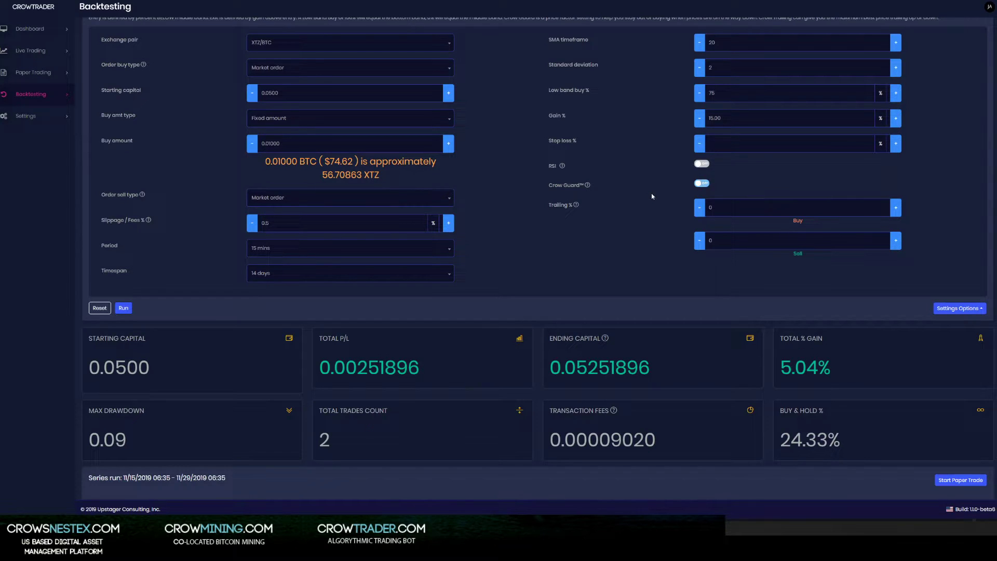
# Set the low band buy to 80%, rerun the backtest and check its summary and trade entries on the chart.
pyautogui.moveTo(648, 209)
pyautogui.scroll(2, 597, 260)
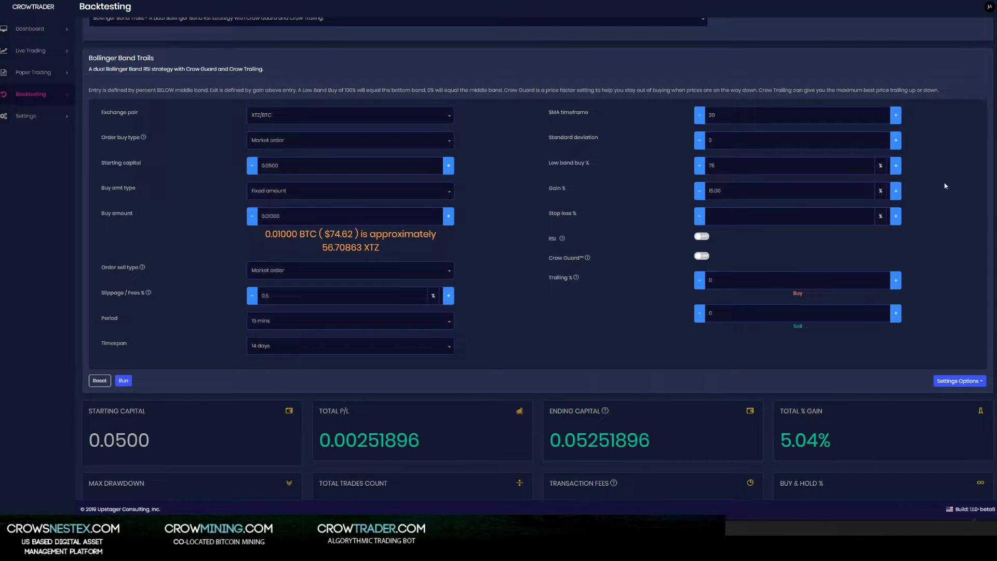
pyautogui.click(896, 165)
pyautogui.moveTo(724, 165); pyautogui.dragTo(681, 170)
pyautogui.write('80.00')
pyautogui.click(638, 217)
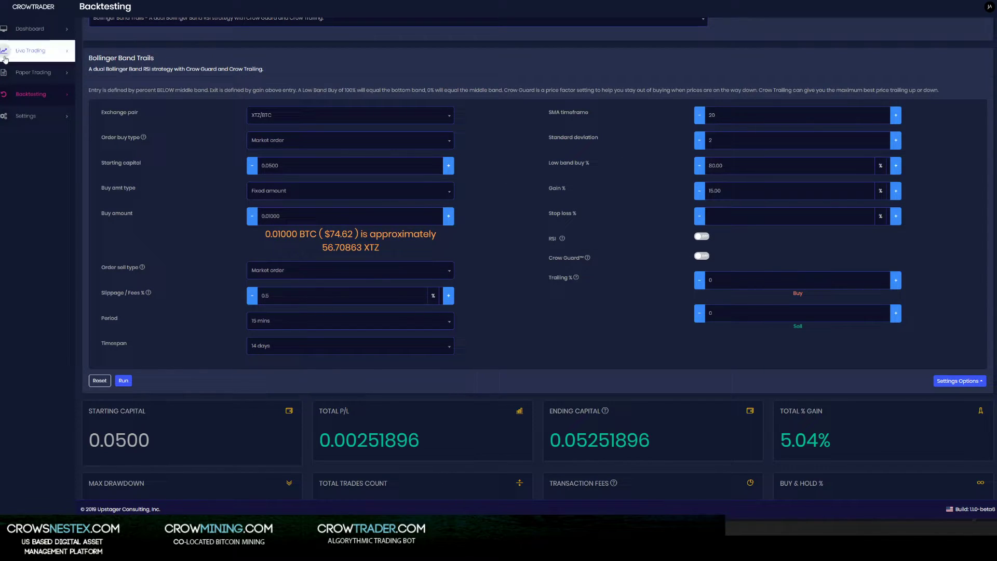
pyautogui.click(123, 382)
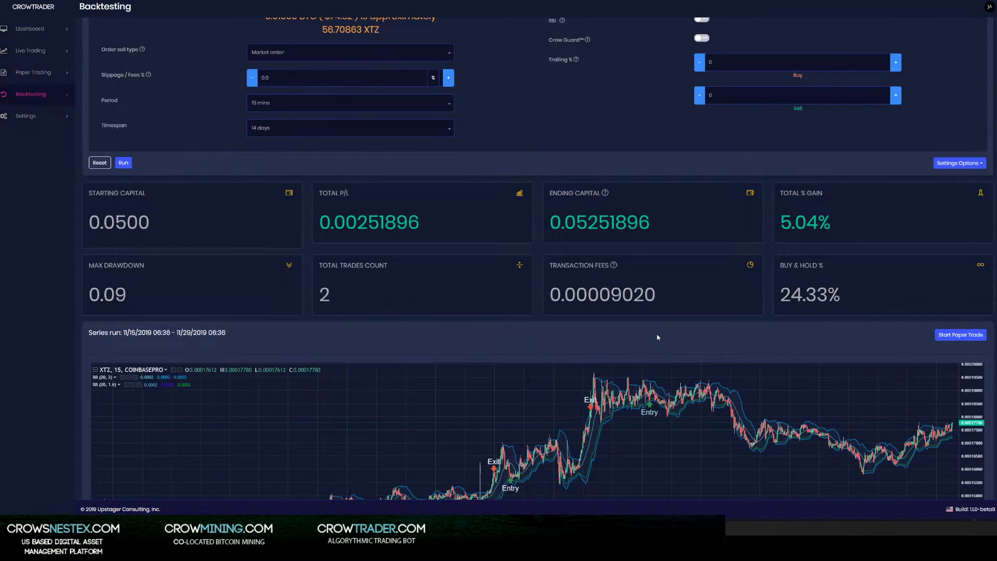
pyautogui.scroll(-2, 654, 333)
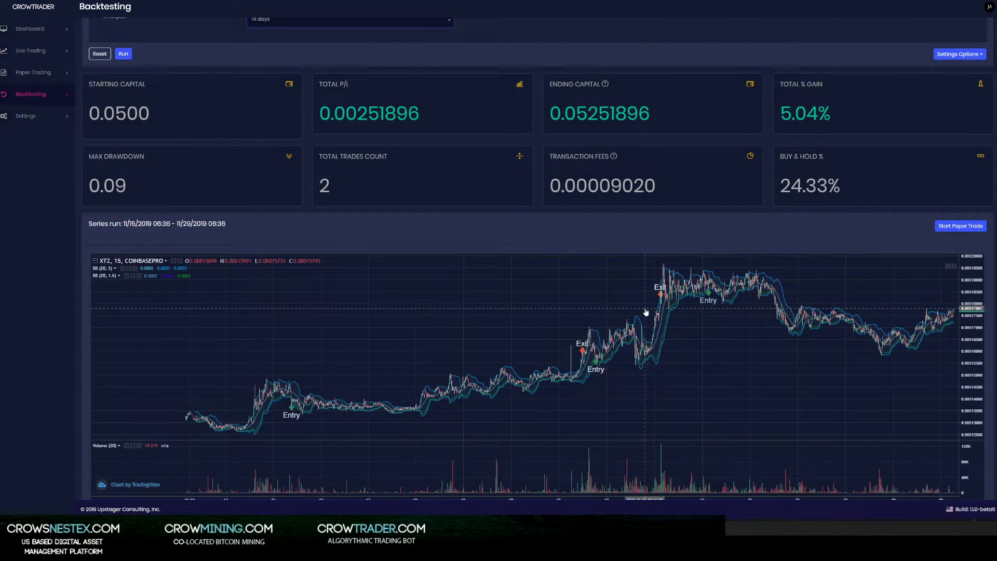
pyautogui.scroll(5, 757, 223)
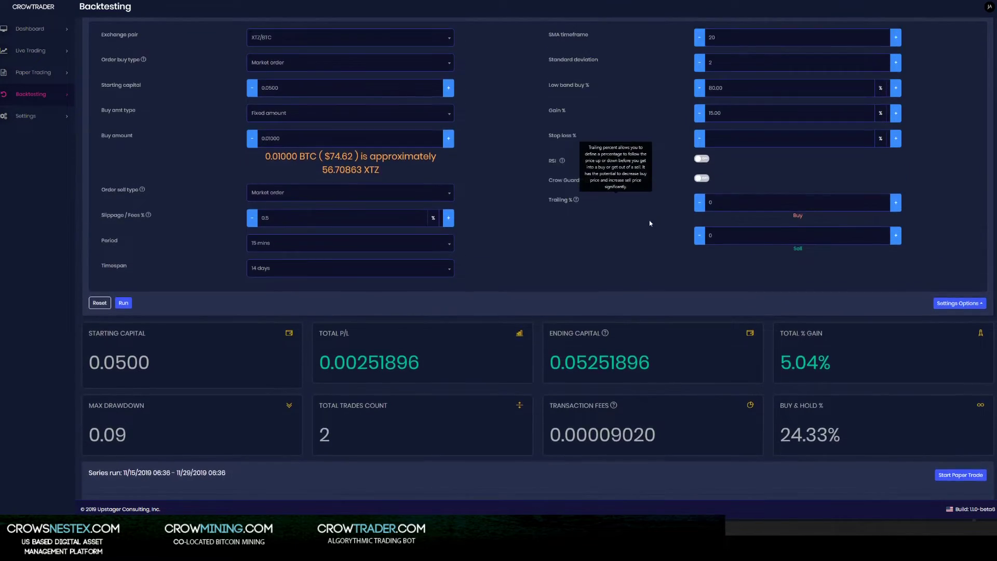
pyautogui.scroll(1, 652, 223)
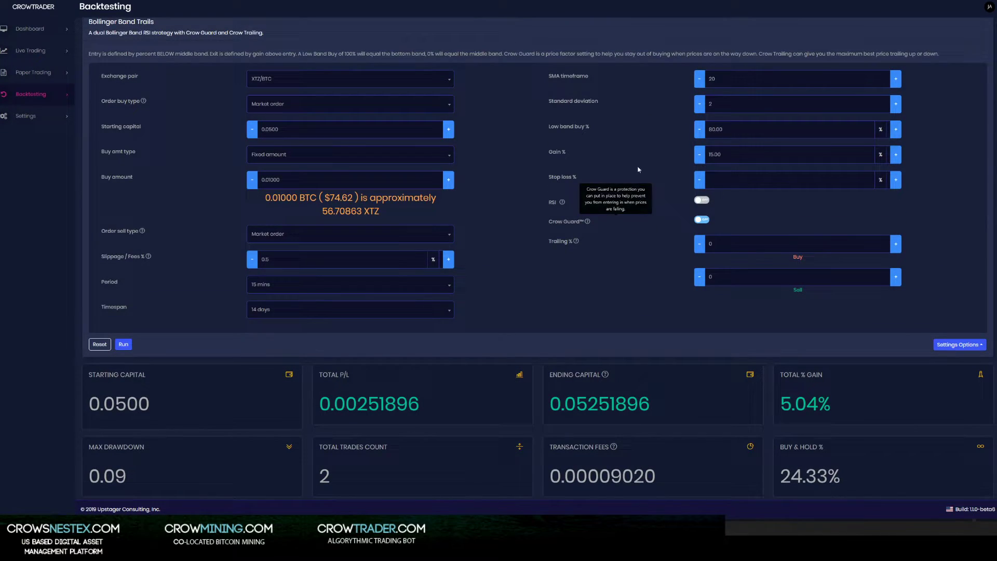
# Change the backtest timespan to 7 days and rerun it, bringing the summary figures into view.
pyautogui.click(702, 219)
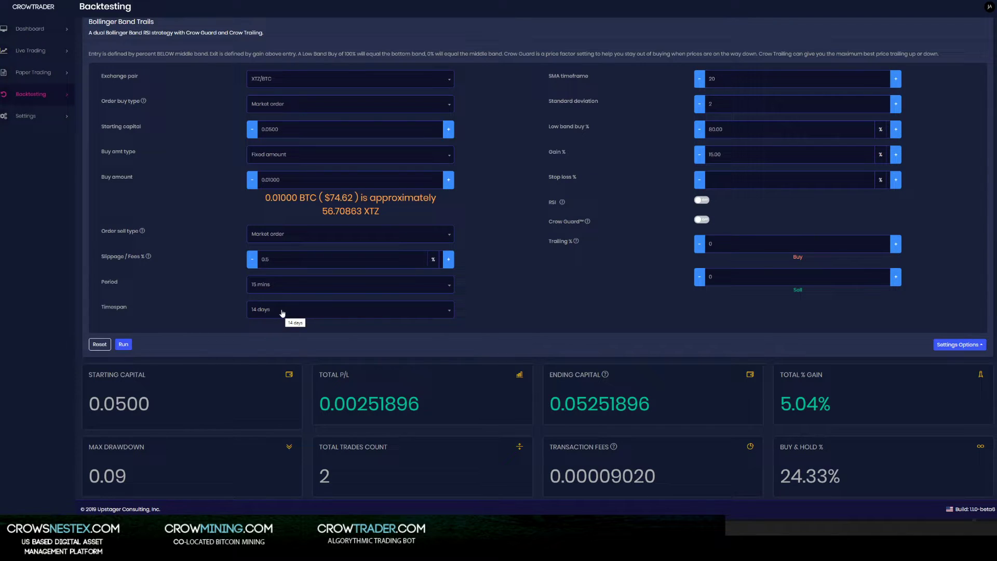
pyautogui.moveTo(624, 275)
pyautogui.scroll(1, 635, 304)
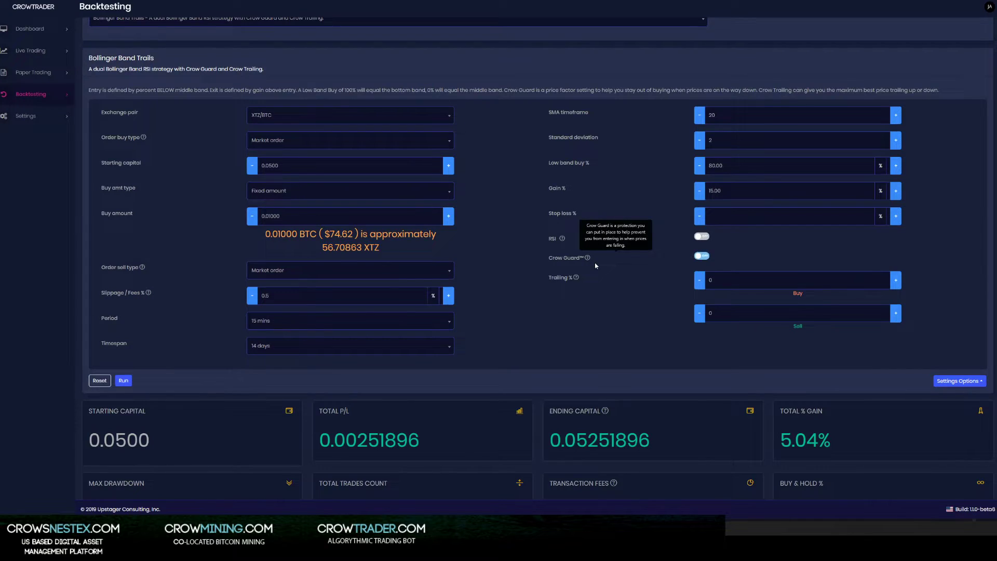
pyautogui.scroll(-2, 594, 262)
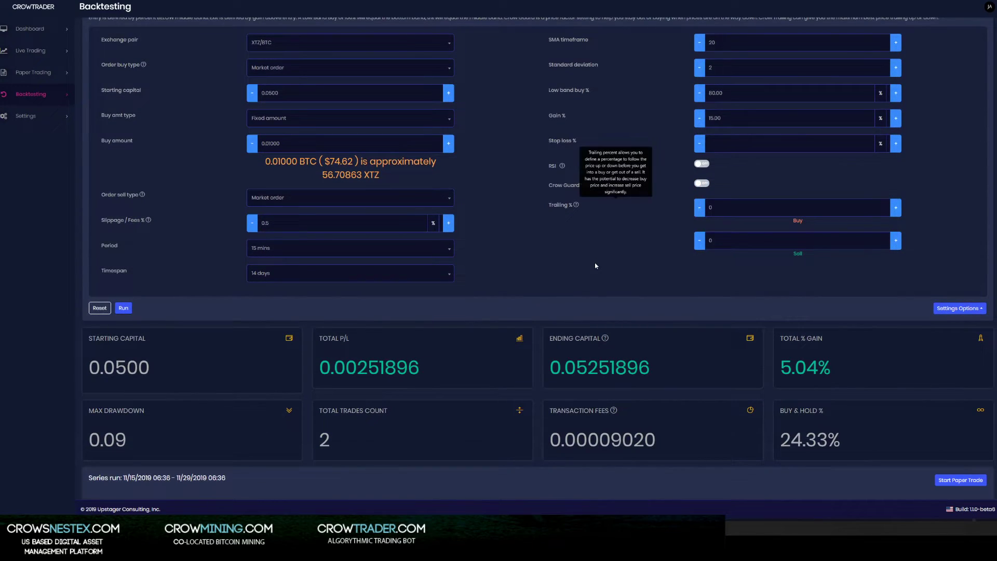
pyautogui.click(314, 275)
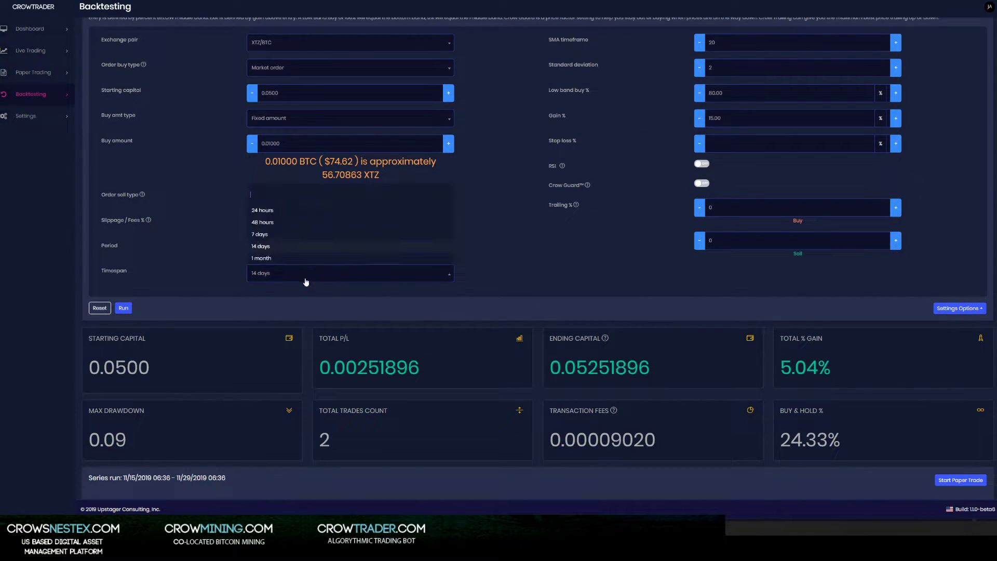
pyautogui.click(296, 234)
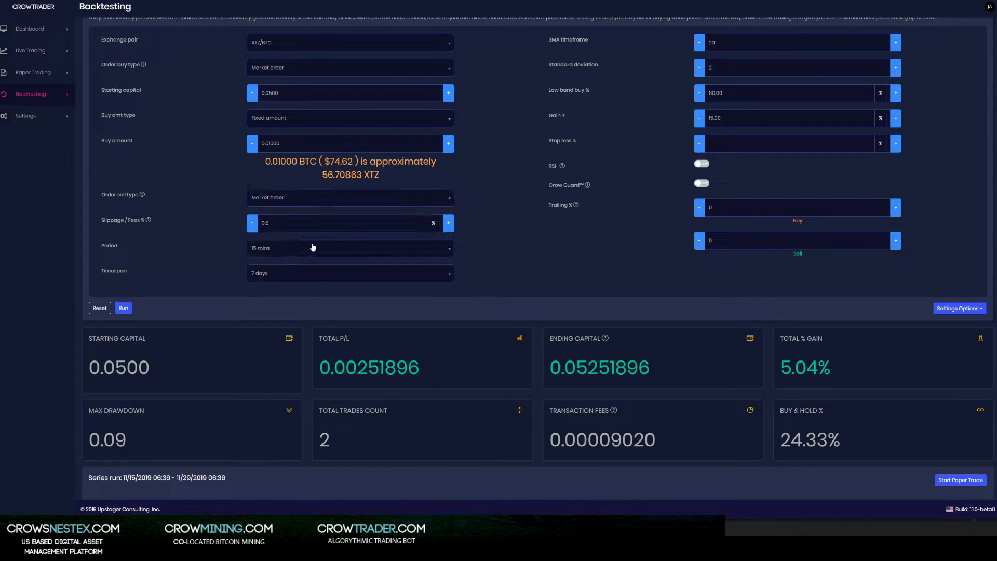
pyautogui.click(124, 309)
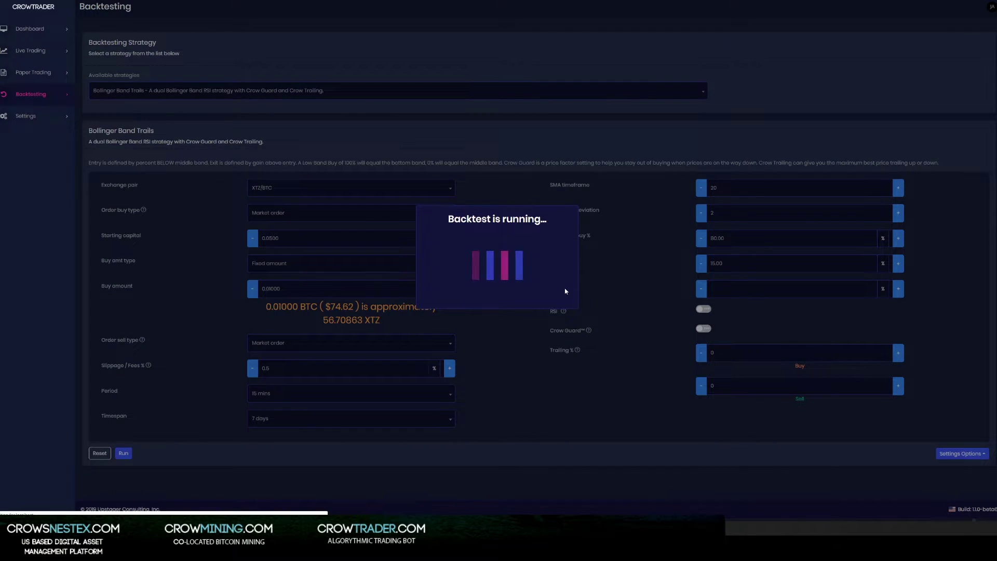
pyautogui.scroll(-2, 572, 300)
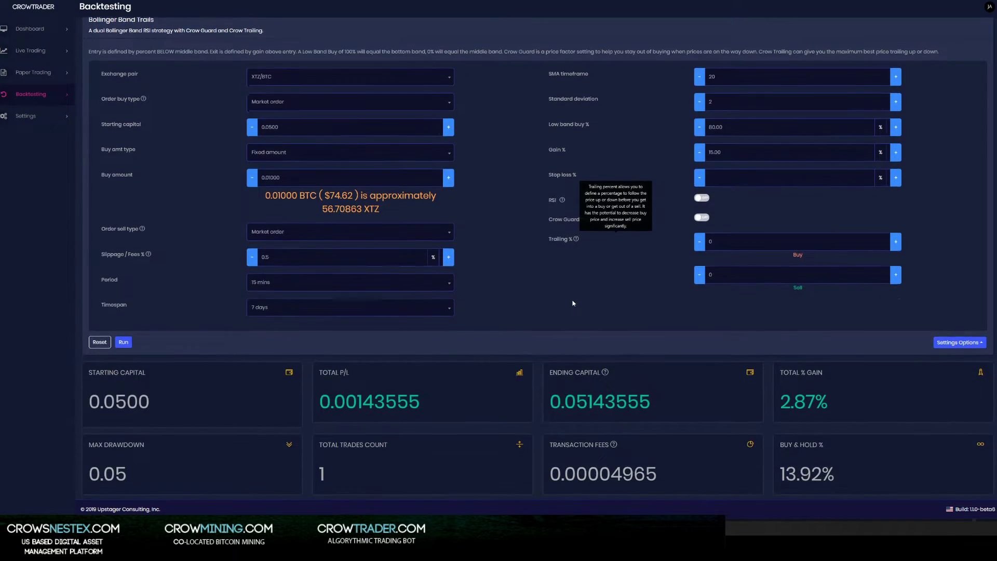
pyautogui.scroll(-1, 573, 302)
pyautogui.scroll(1, 573, 300)
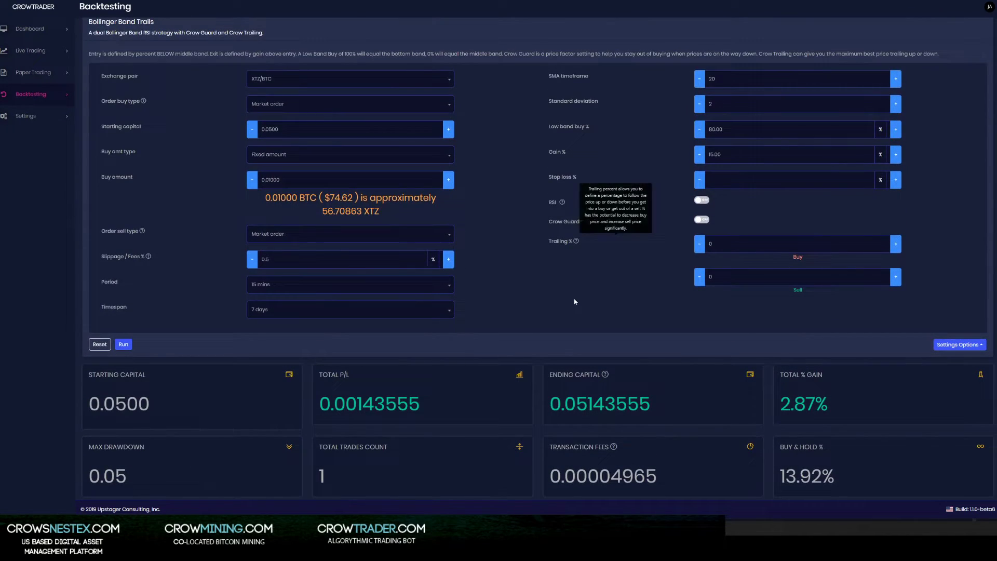
# Set the gain to 10%, rerun the 7-day backtest and bring its summary into view.
pyautogui.moveTo(721, 155); pyautogui.dragTo(690, 164)
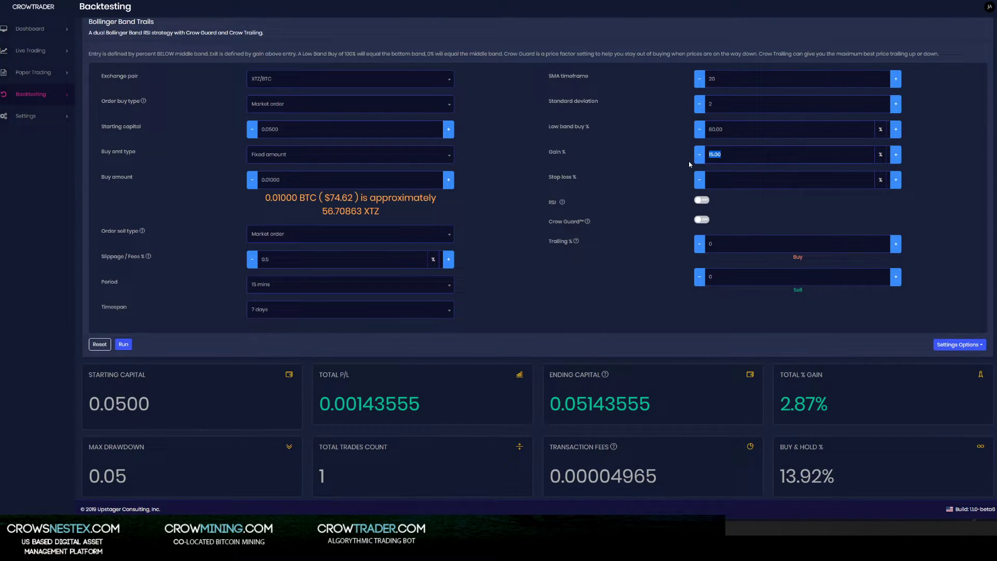
pyautogui.write('10.00')
pyautogui.click(123, 344)
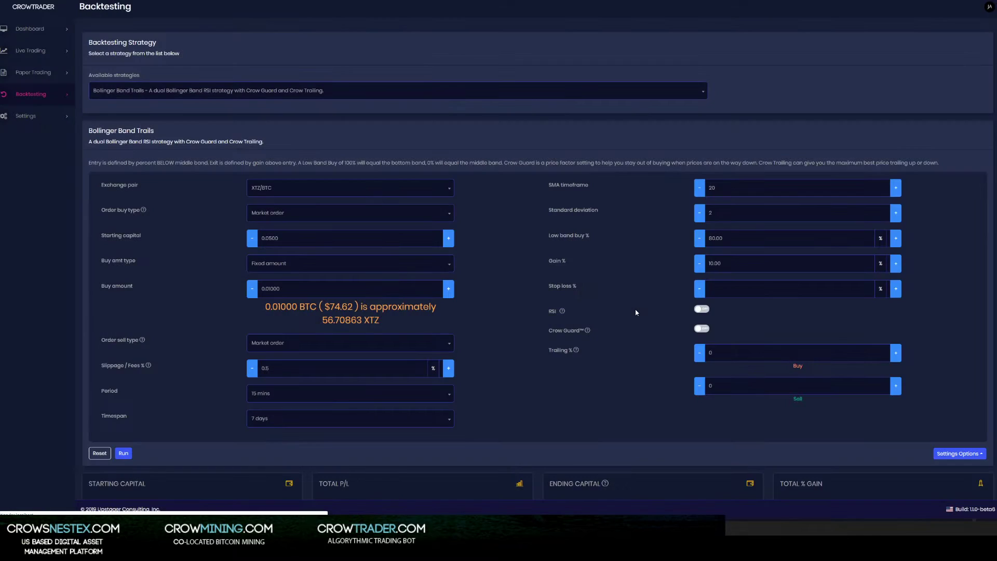
pyautogui.scroll(-2, 634, 310)
pyautogui.scroll(-2, 635, 312)
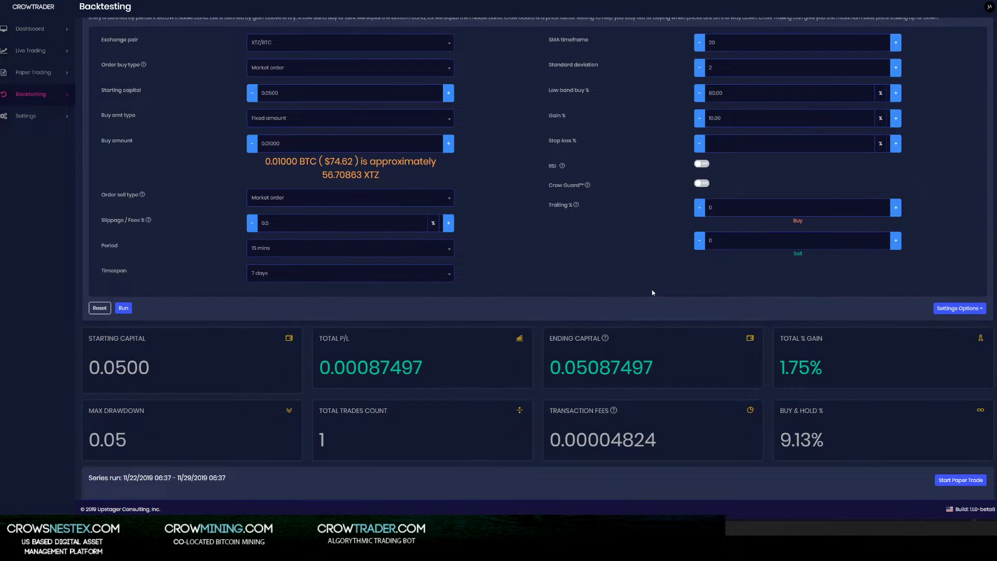
# Raise the fixed buy amount to 0.05000 BTC, rerun the 7-day backtest and show its summary figures.
pyautogui.scroll(1, 653, 292)
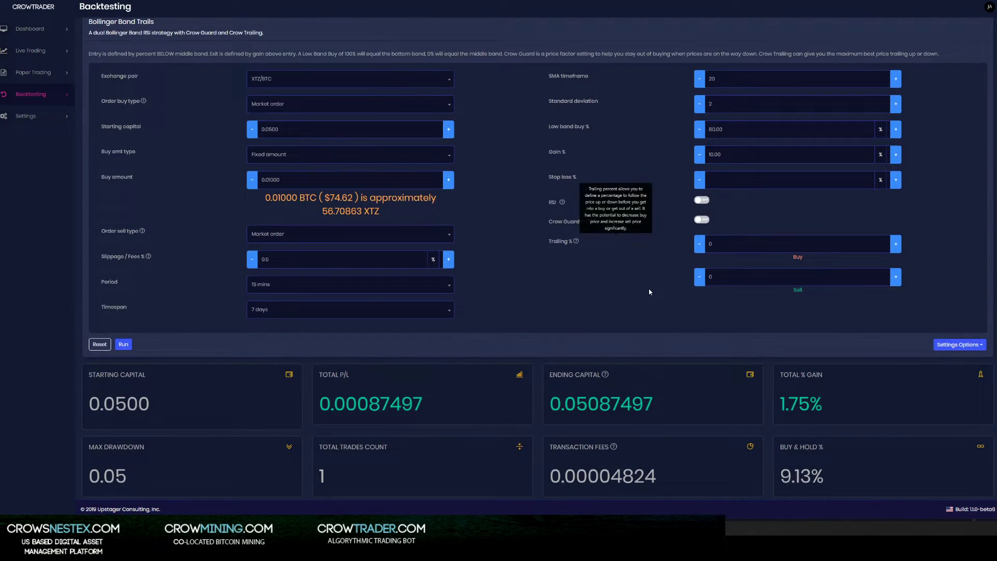
pyautogui.scroll(1, 649, 292)
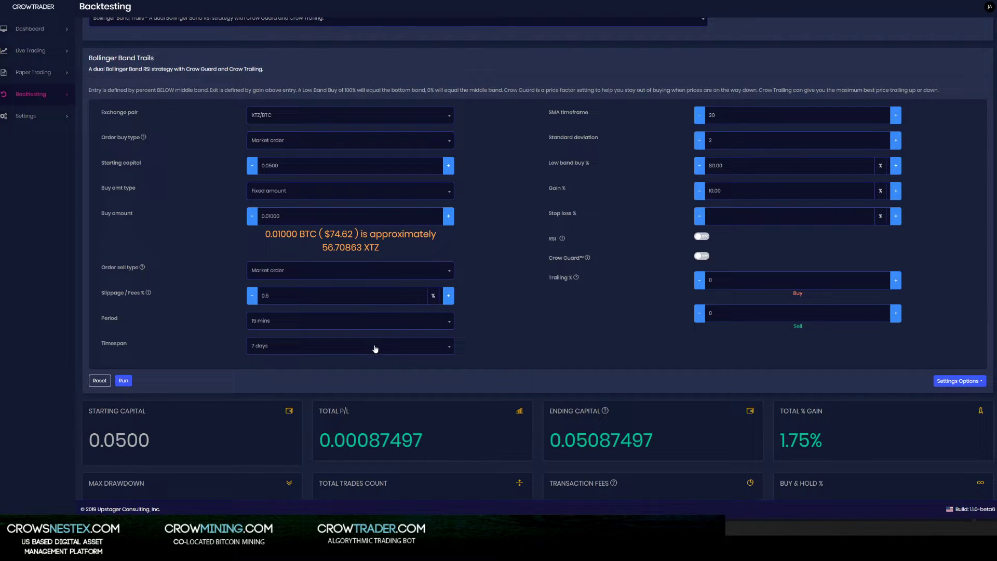
pyautogui.moveTo(575, 278)
pyautogui.click(269, 215)
pyautogui.press('BackSpace')
pyautogui.write('5')
pyautogui.click(490, 224)
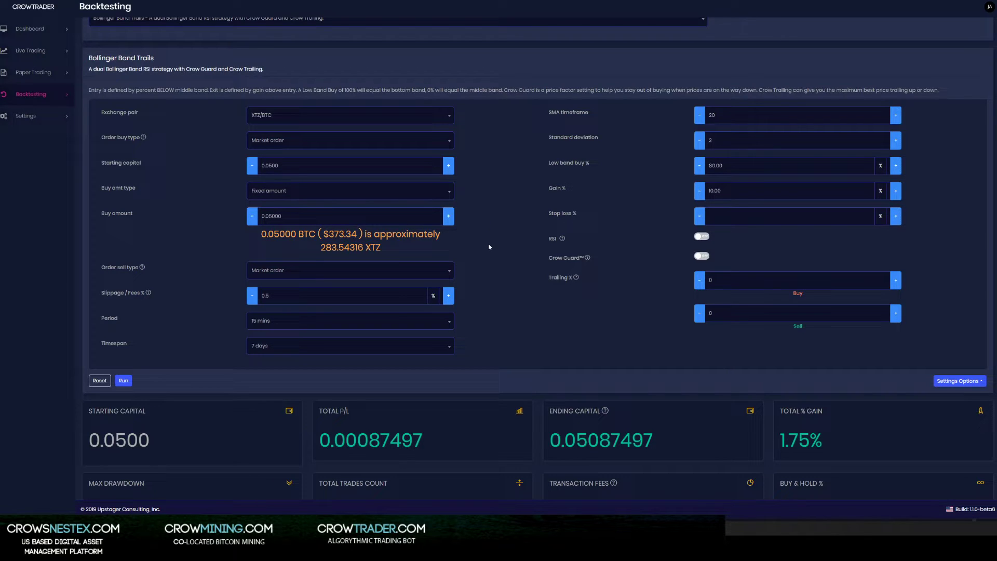
pyautogui.click(123, 384)
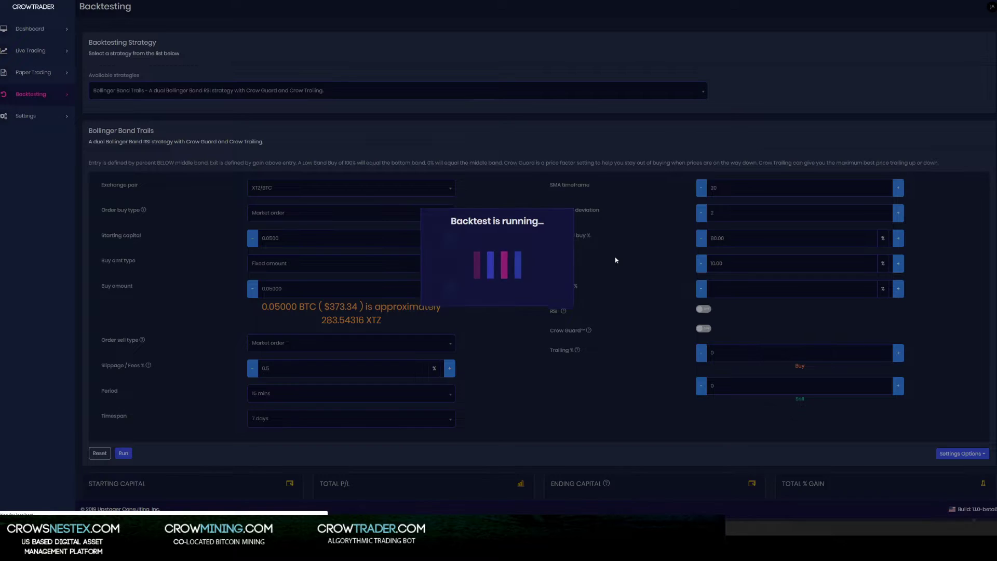
pyautogui.scroll(-3, 618, 262)
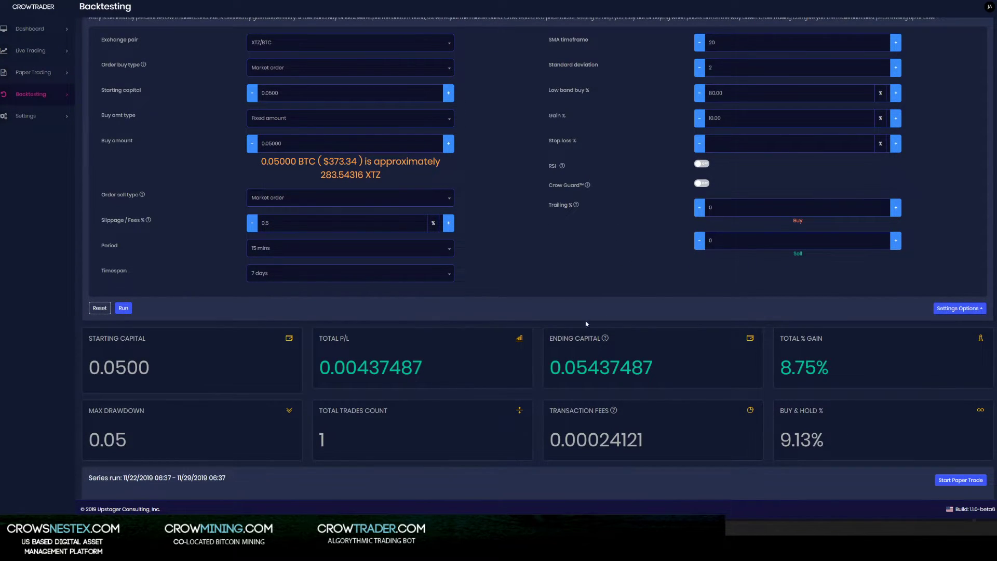
# Set the gain to 6% and the stop loss to 0%, and rerun the 7-day XTZ/BTC backtest.
pyautogui.scroll(-4, 681, 276)
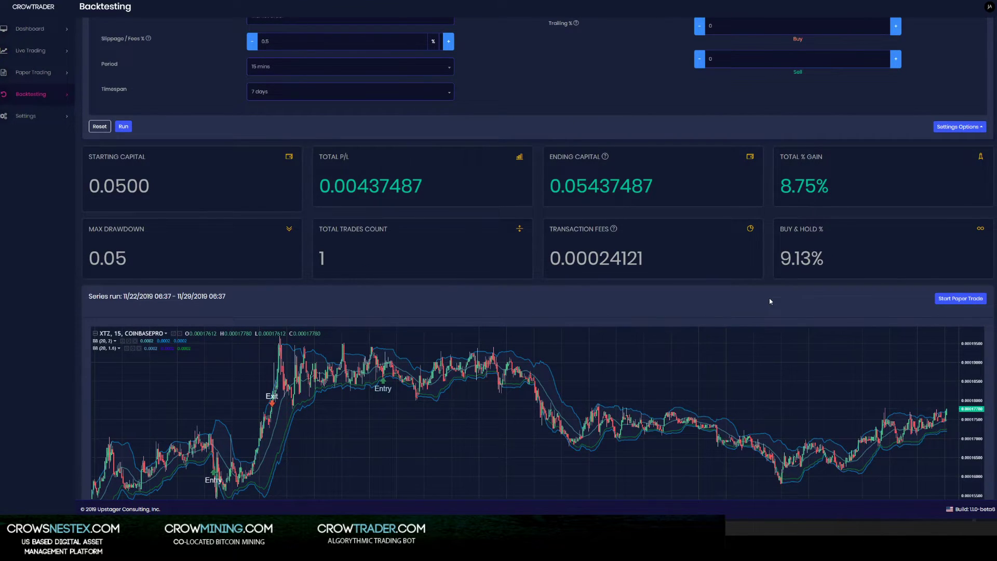
pyautogui.scroll(7, 771, 302)
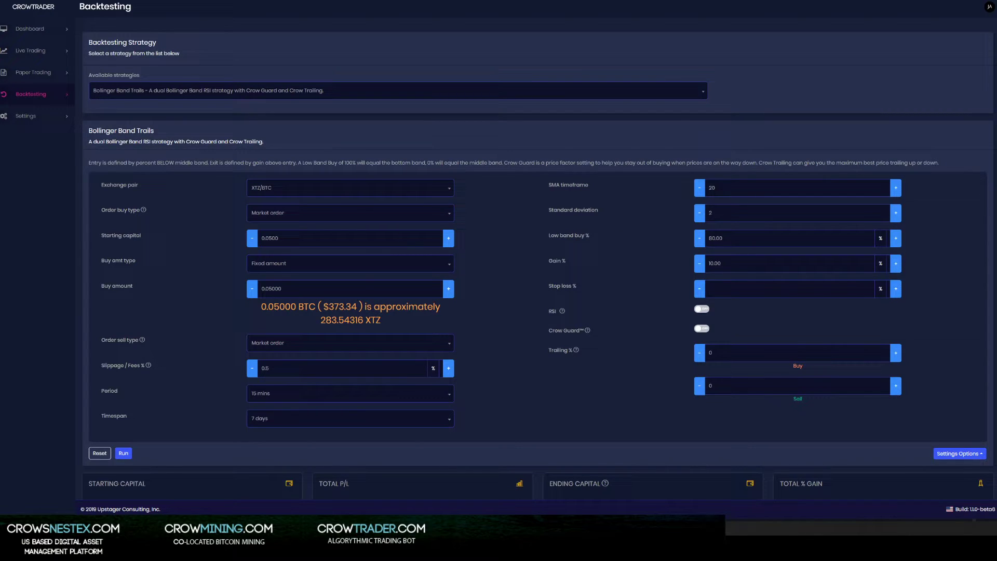
pyautogui.click(699, 289)
pyautogui.hotkey('ctrl', 'a')
pyautogui.write('6.00')
pyautogui.click(123, 453)
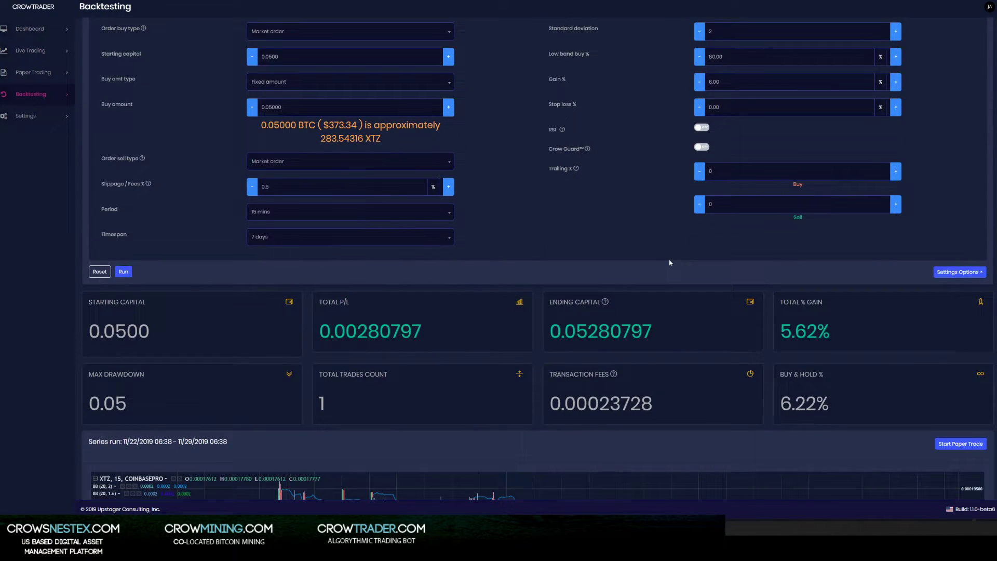
# Change the exchange pair to ZRX/BTC, rerun the backtest and review its summary, chart and trade list.
pyautogui.scroll(3, 598, 249)
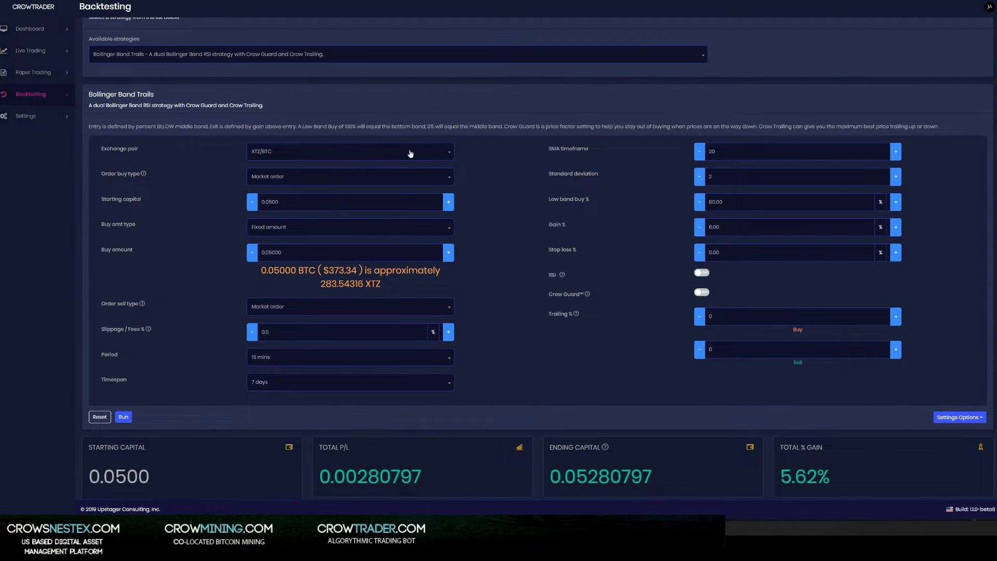
pyautogui.click(410, 154)
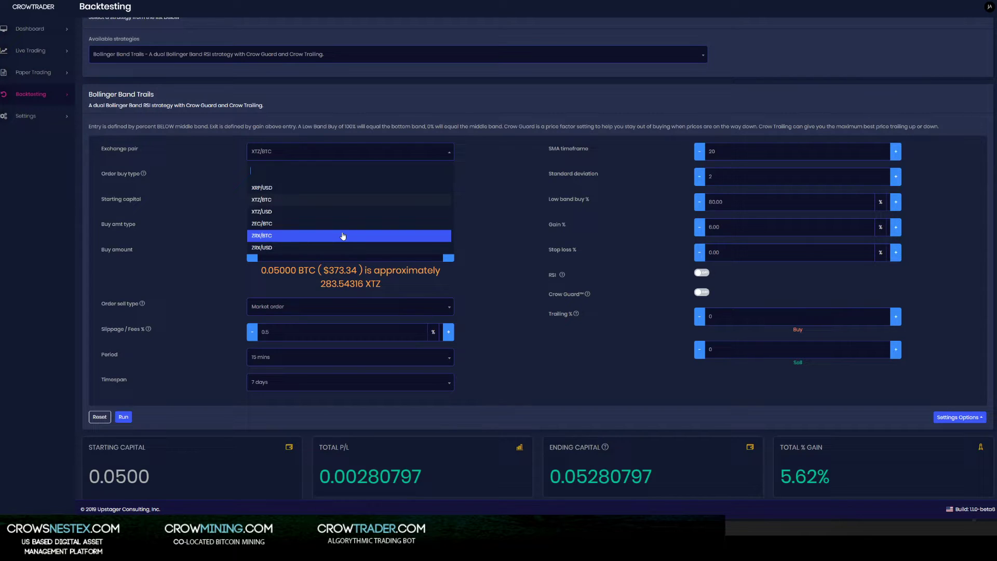
pyautogui.click(342, 236)
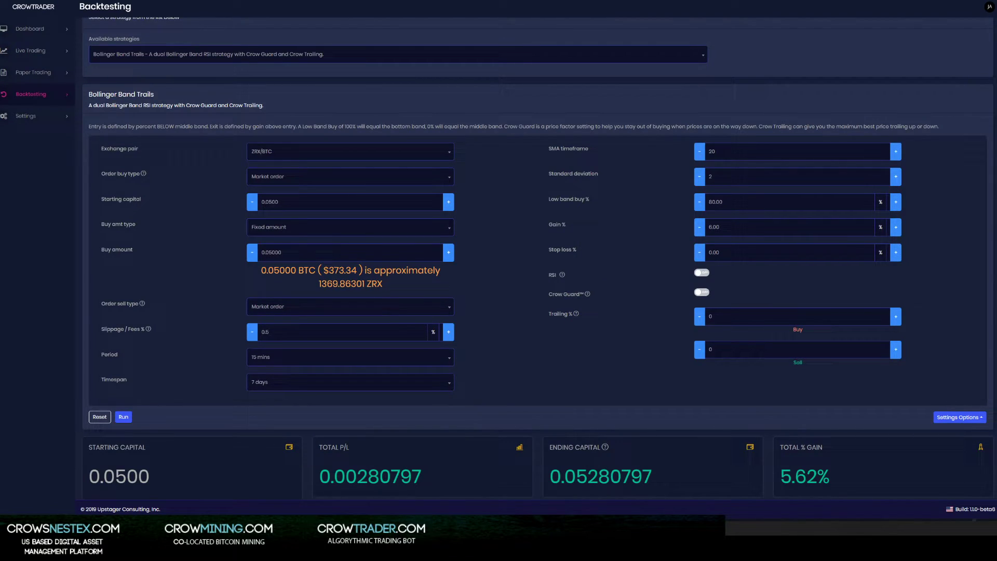
pyautogui.click(123, 417)
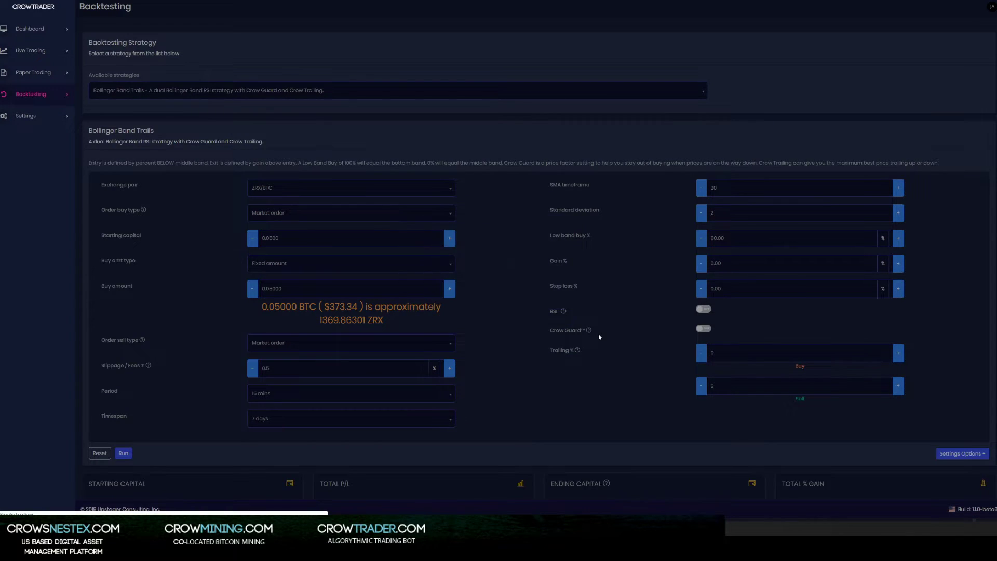
pyautogui.scroll(-3, 599, 337)
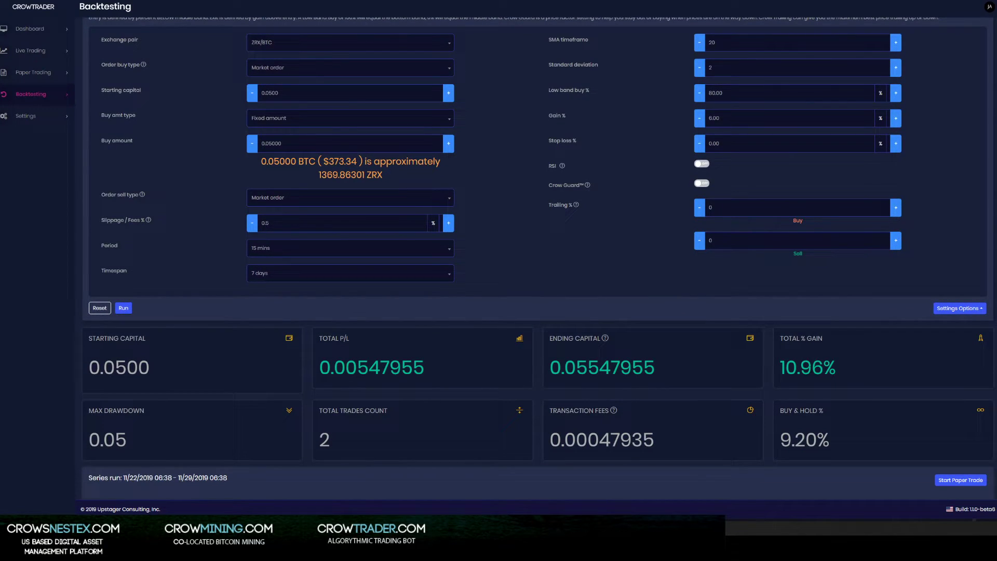
pyautogui.scroll(-2, 658, 353)
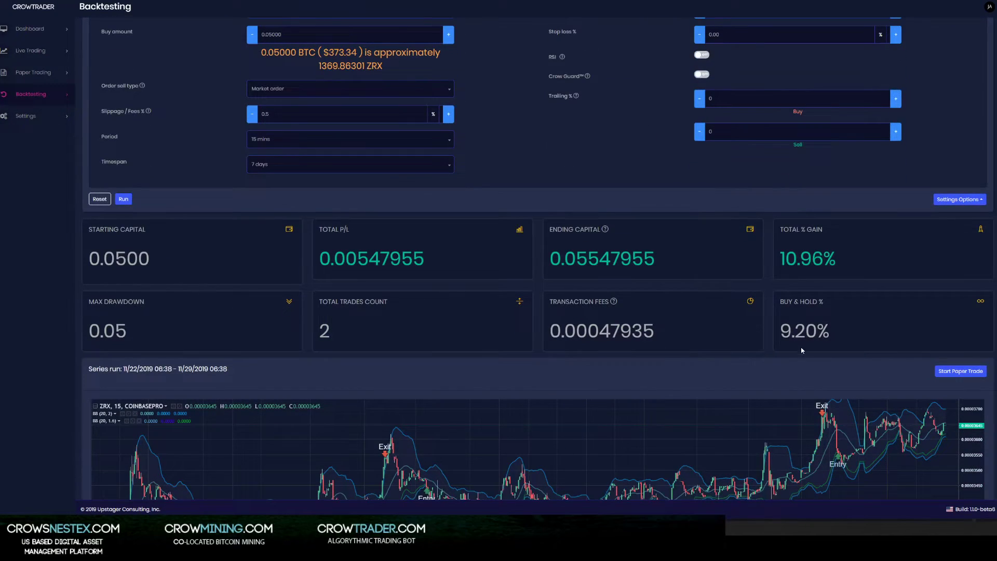
pyautogui.scroll(-1, 708, 368)
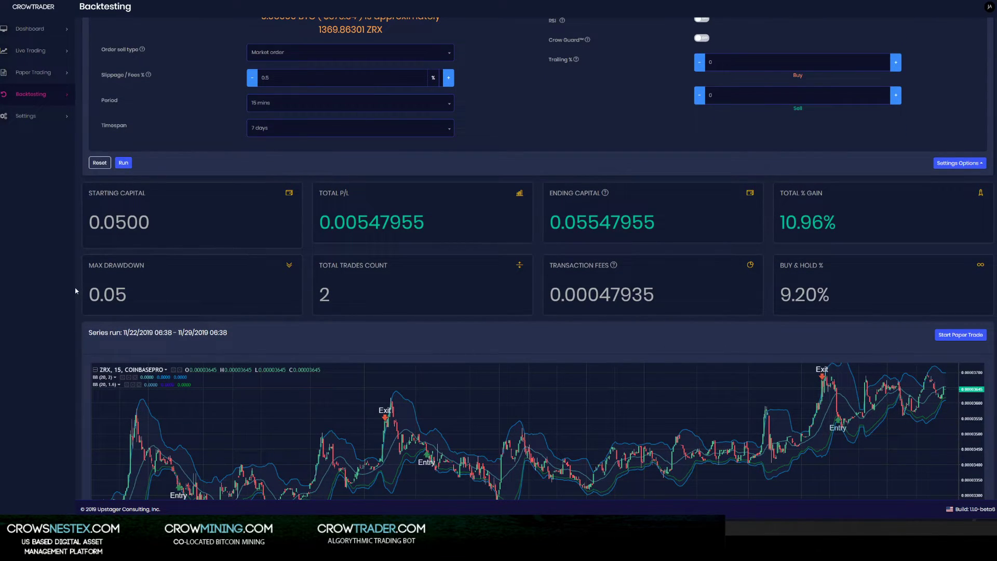
pyautogui.scroll(-6, 74, 287)
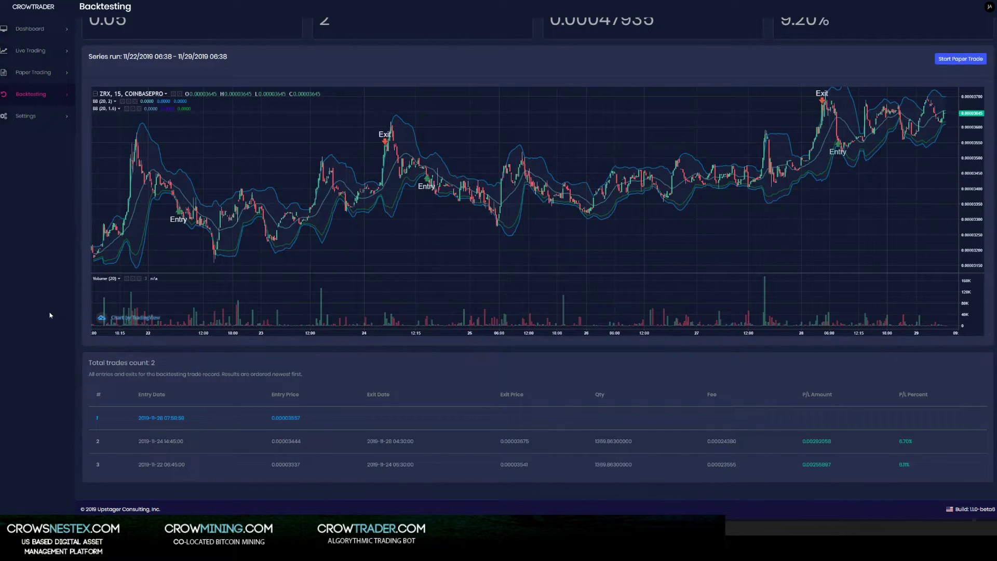
# Set the gain to 14%, rerun the ZRX/BTC backtest and bring its summary figures into view.
pyautogui.scroll(10, 50, 315)
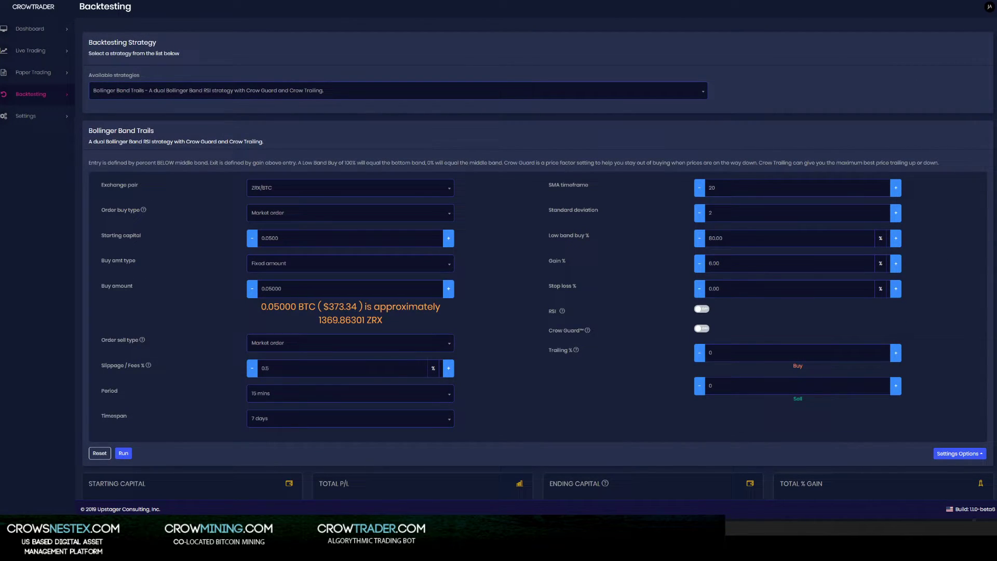
pyautogui.hotkey('ctrl', 'a')
pyautogui.write('124')
pyautogui.hotkey('ctrl', 'a')
pyautogui.write('14')
pyautogui.scroll(-2, 140, 380)
pyautogui.click(123, 381)
pyautogui.click(123, 380)
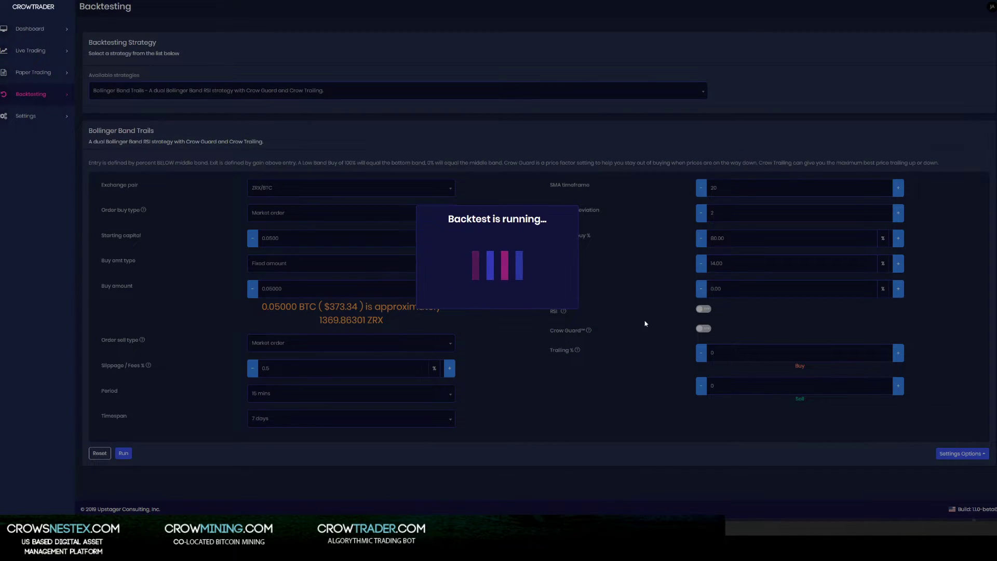
pyautogui.scroll(-2, 646, 321)
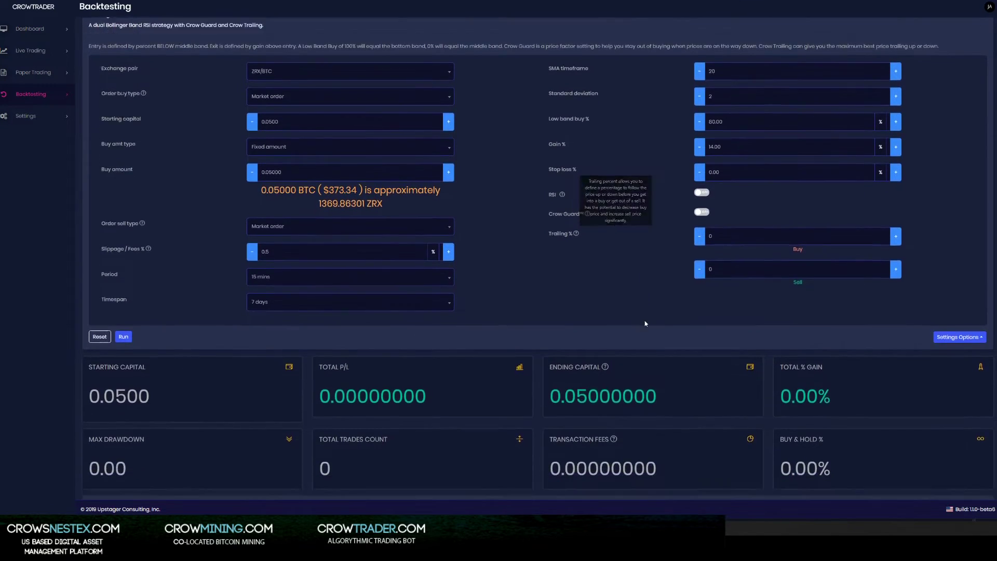
# Lower the gain to 12% and rerun the ZRX/BTC backtest.
pyautogui.scroll(1, 644, 320)
pyautogui.moveTo(722, 227); pyautogui.dragTo(687, 230)
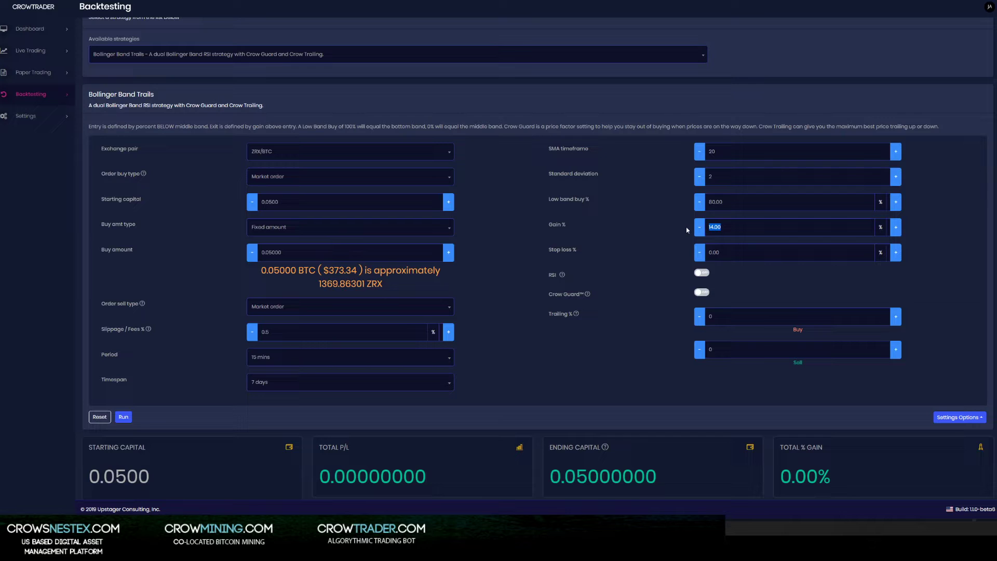
pyautogui.write('12')
pyautogui.click(662, 229)
pyautogui.click(129, 418)
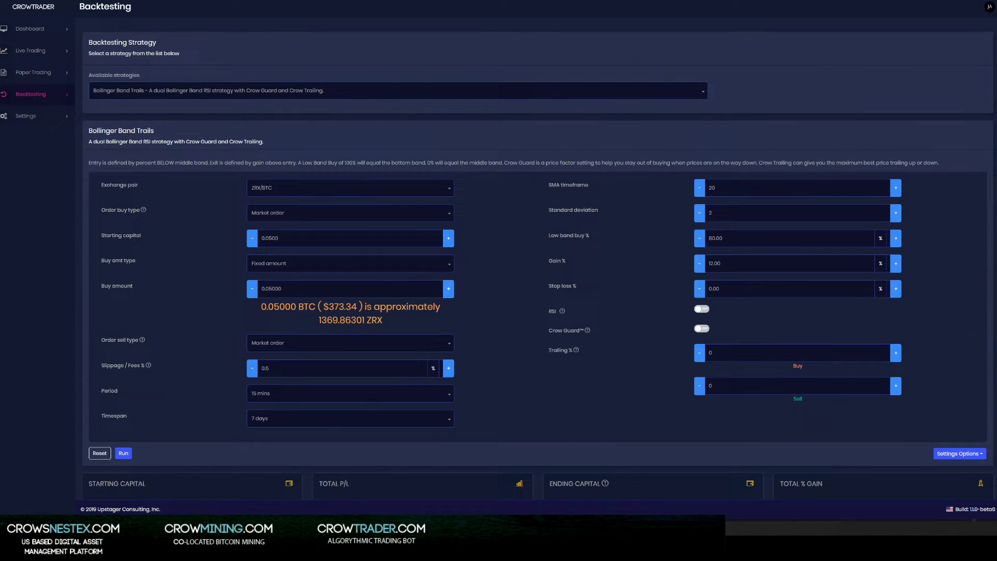
# Reduce the gain to 7%, rerun the ZRX/BTC backtest and check its summary against the strategy settings.
pyautogui.click(698, 264)
pyautogui.click(699, 263)
pyautogui.click(699, 263)
pyautogui.click(699, 264)
pyautogui.click(699, 264)
pyautogui.click(699, 263)
pyautogui.click(124, 453)
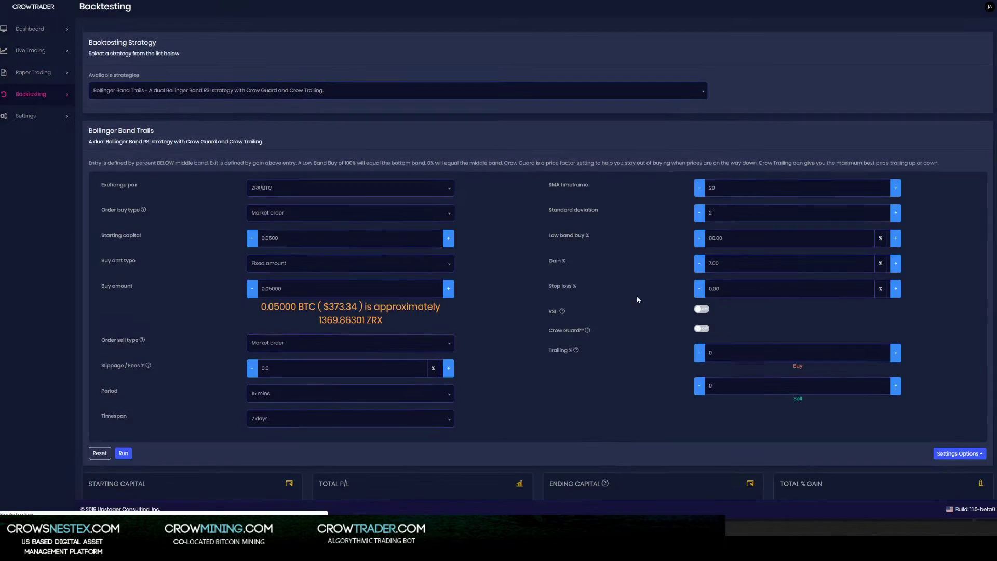
pyautogui.scroll(-2, 638, 296)
pyautogui.scroll(-2, 678, 294)
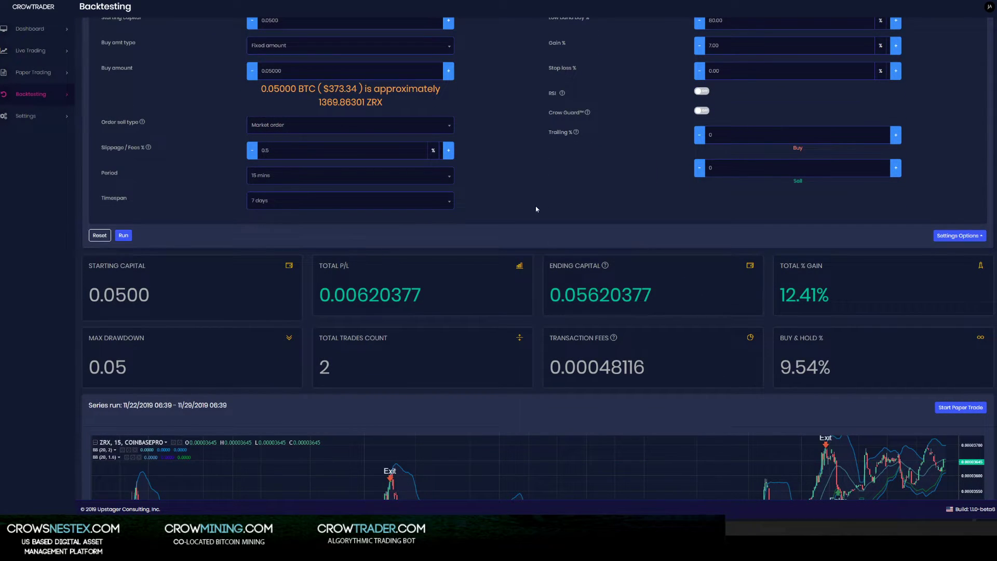
pyautogui.scroll(2, 537, 209)
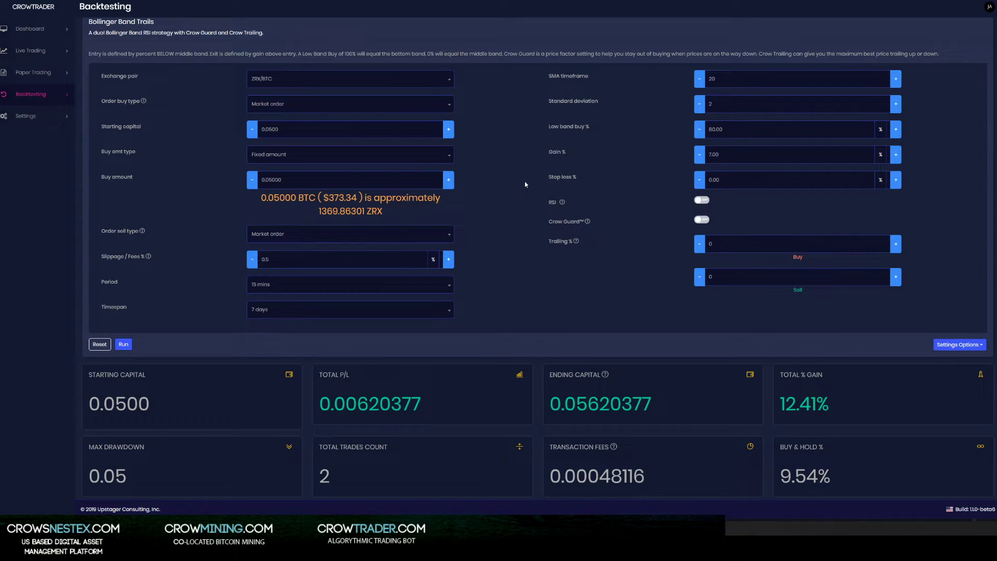
pyautogui.scroll(-1, 536, 180)
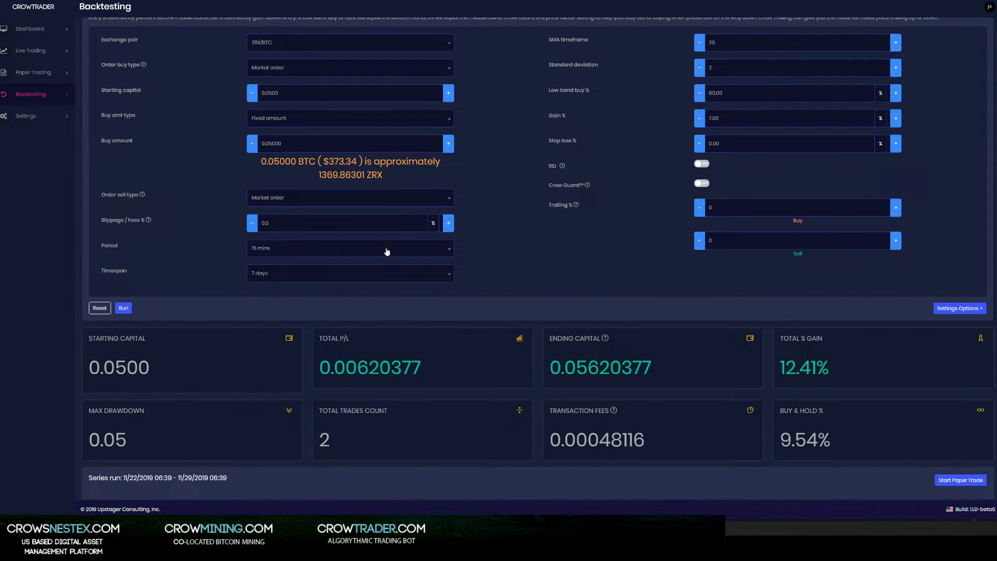
# Switch the exchange pair back to XTZ/BTC.
pyautogui.click(446, 255)
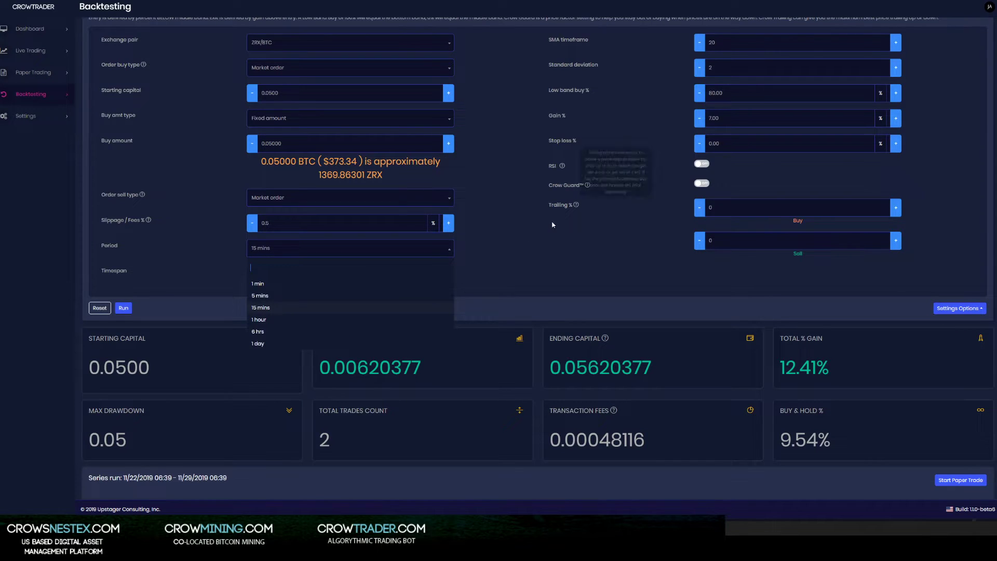
pyautogui.click(422, 50)
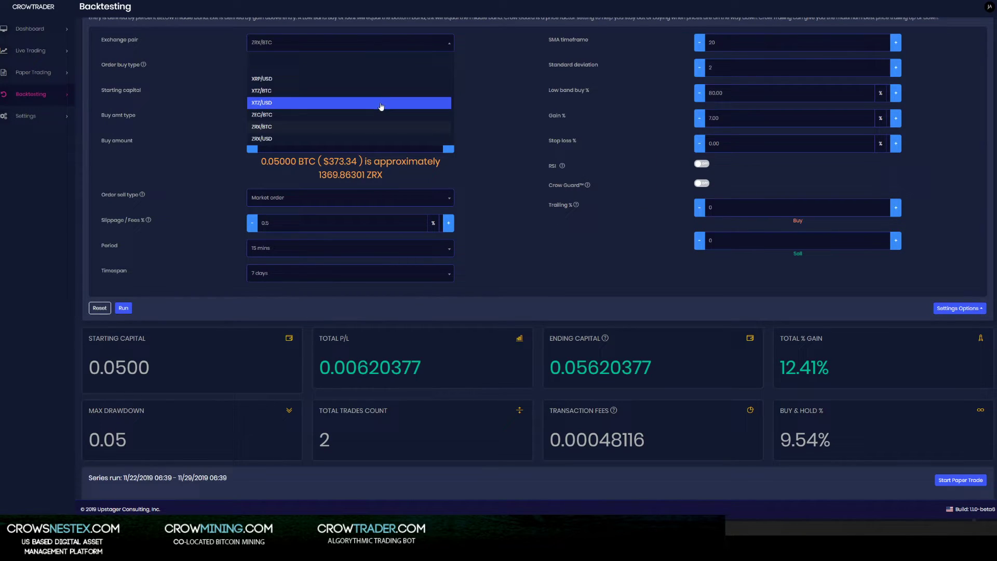
pyautogui.click(381, 103)
pyautogui.click(332, 43)
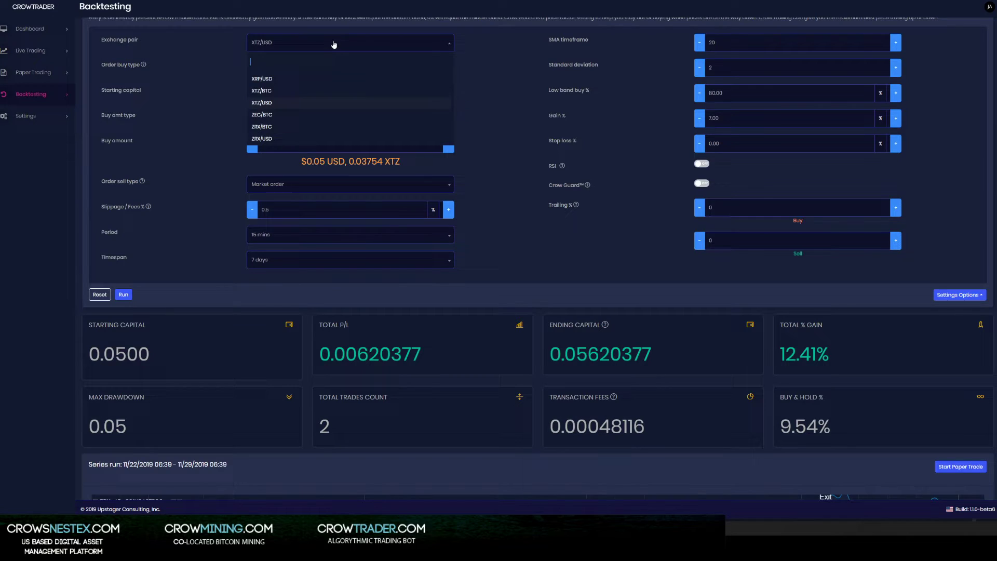
pyautogui.click(315, 95)
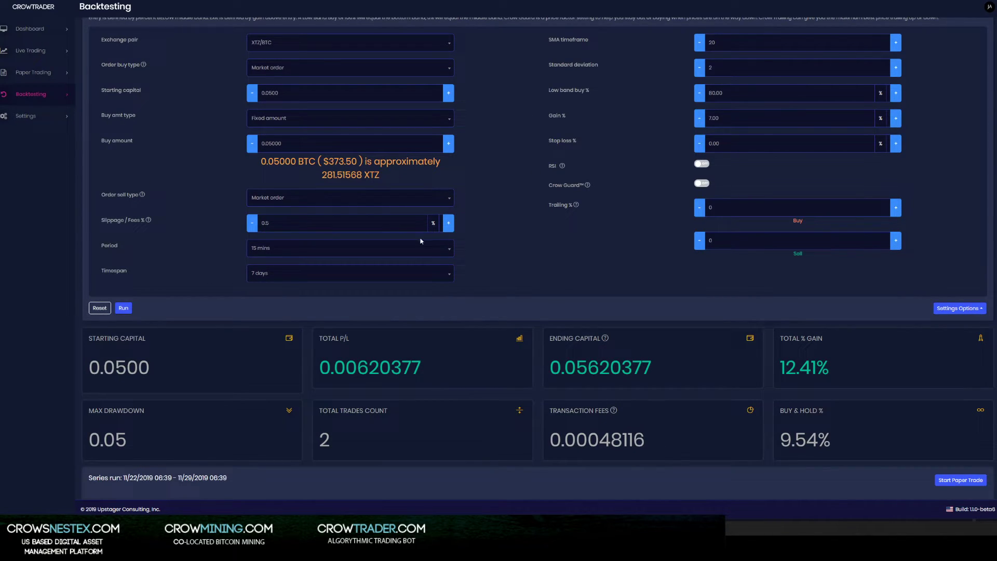
# Set the period to 1 hour and the timespan to 14 days, and run the XTZ/BTC backtest.
pyautogui.click(305, 249)
pyautogui.click(275, 318)
pyautogui.click(309, 276)
pyautogui.click(310, 237)
pyautogui.scroll(1, 557, 254)
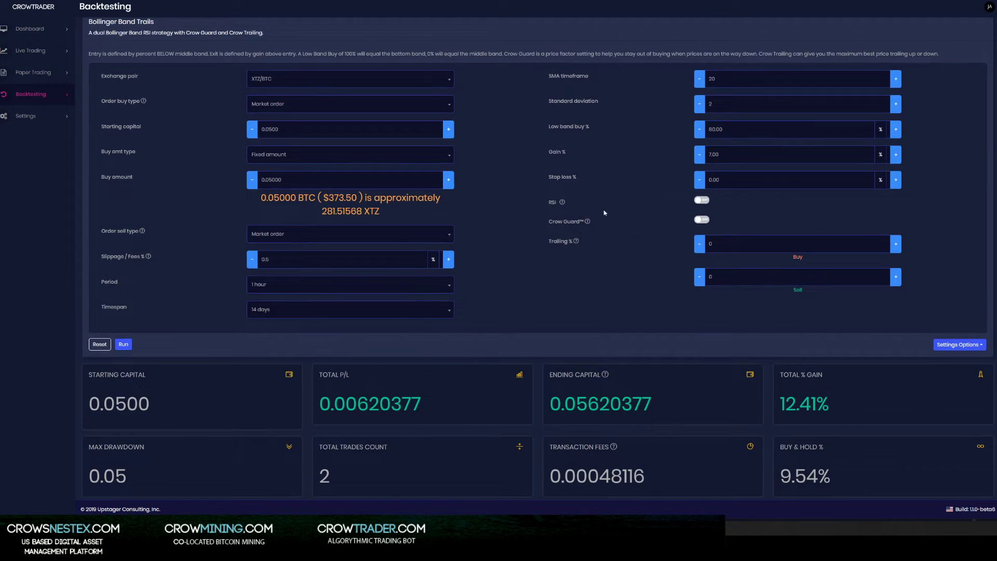
pyautogui.scroll(-3, 130, 253)
pyautogui.click(125, 236)
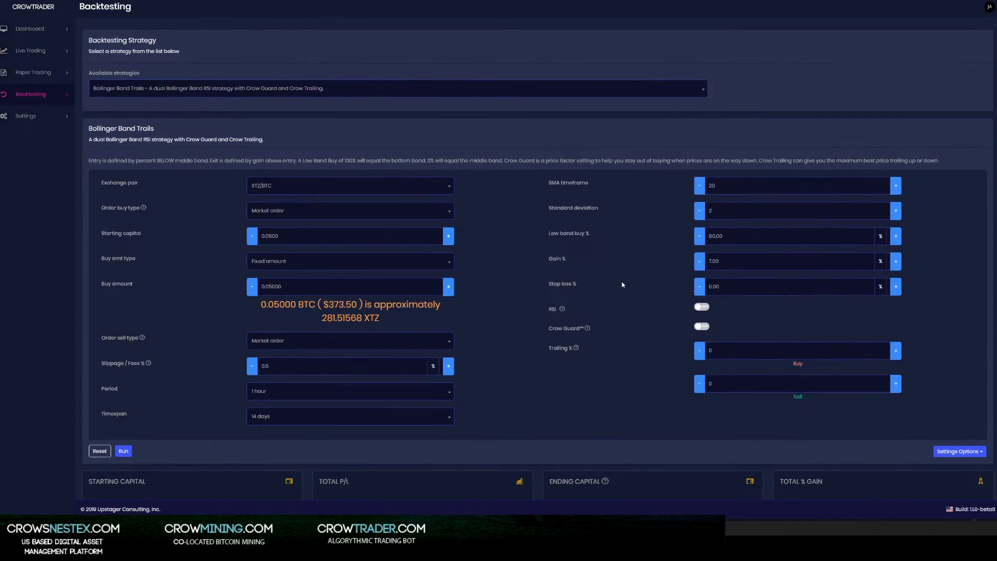
# Review the 14-day backtest's summary figures and its entries and exits on the chart.
pyautogui.scroll(-4, 643, 246)
pyautogui.scroll(-2, 643, 245)
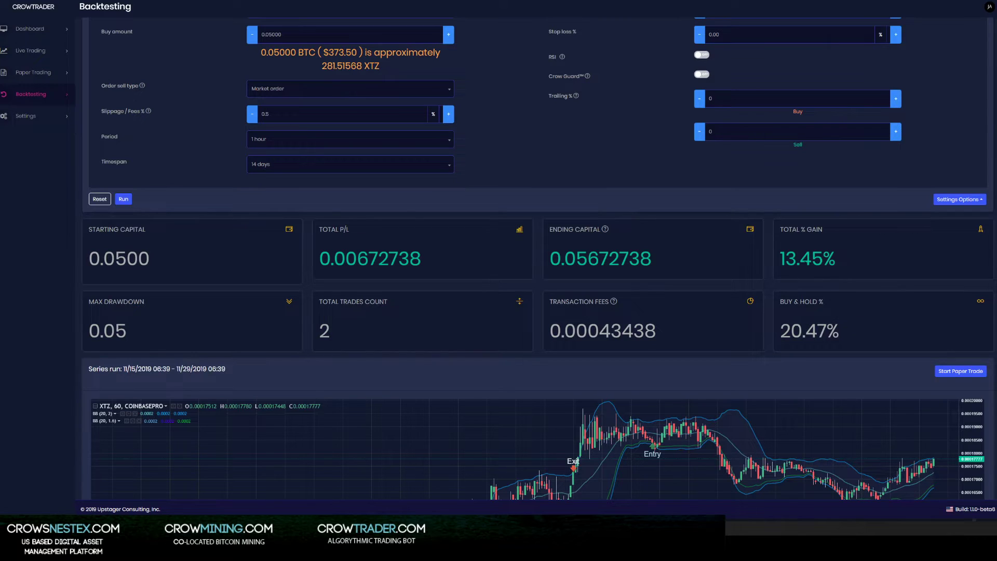
pyautogui.scroll(-3, 657, 177)
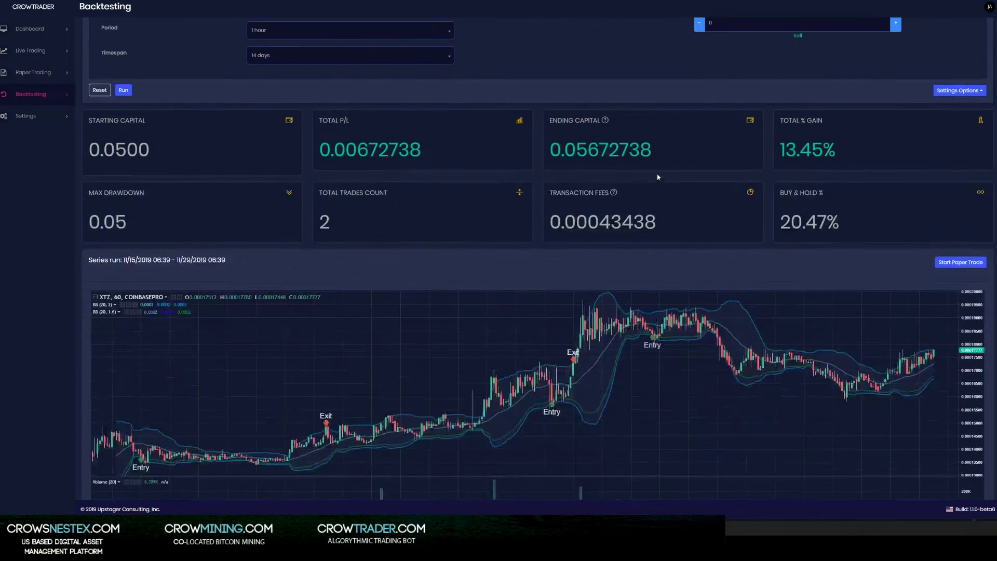
pyautogui.scroll(9, 658, 177)
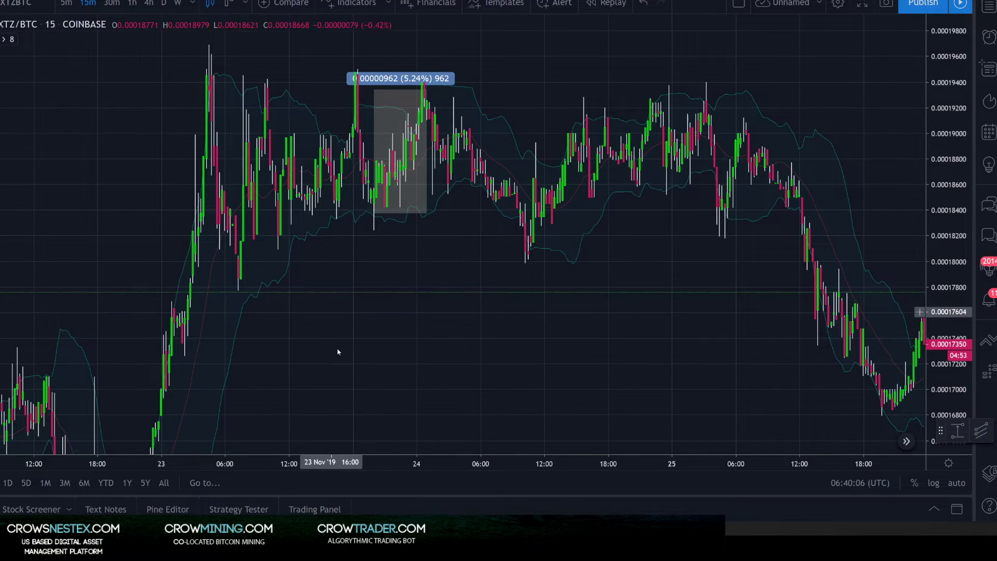
# Switch to the TradingView XTZ/BTC 15-minute chart and delete the existing price range measurement near 24 November.
pyautogui.scroll(-2, 436, 311)
pyautogui.moveTo(959, 72); pyautogui.dragTo(958, 197)
pyautogui.moveTo(500, 312); pyautogui.dragTo(658, 262)
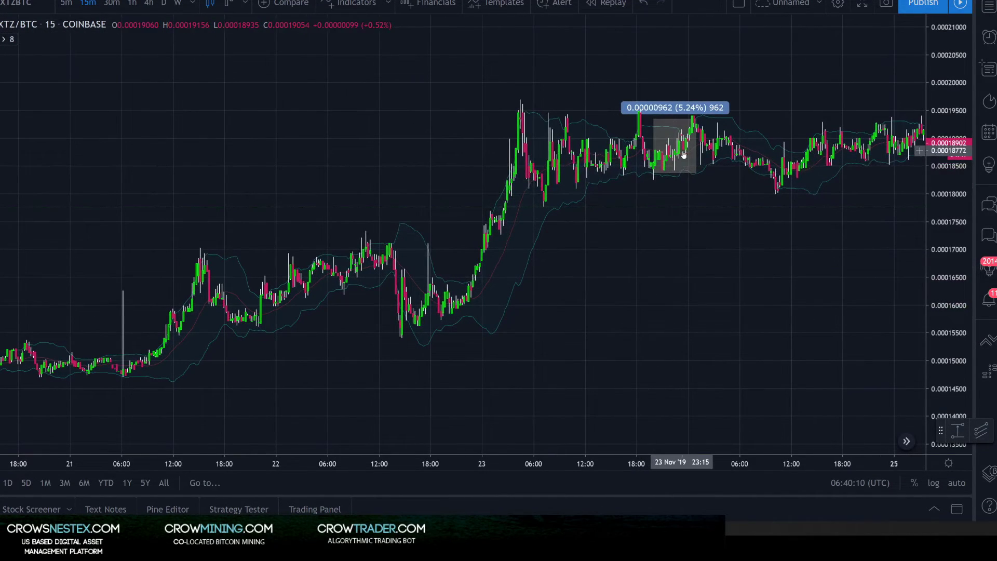
pyautogui.click(696, 162)
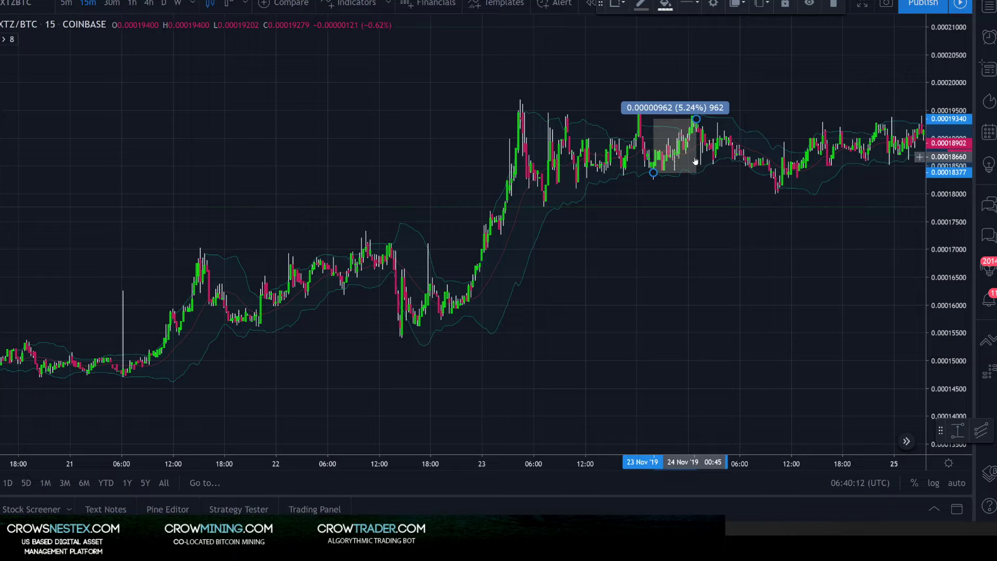
pyautogui.press('Delete')
# Measure the price range from the 22 November low to the 23 November peak, and shorten it to a rise of about 10%.
pyautogui.click(957, 430)
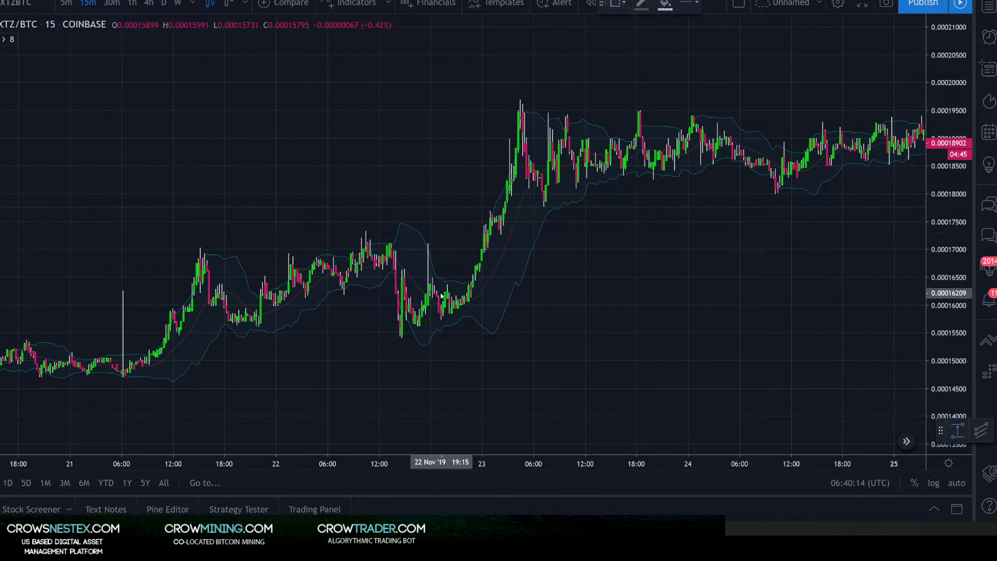
pyautogui.click(405, 325)
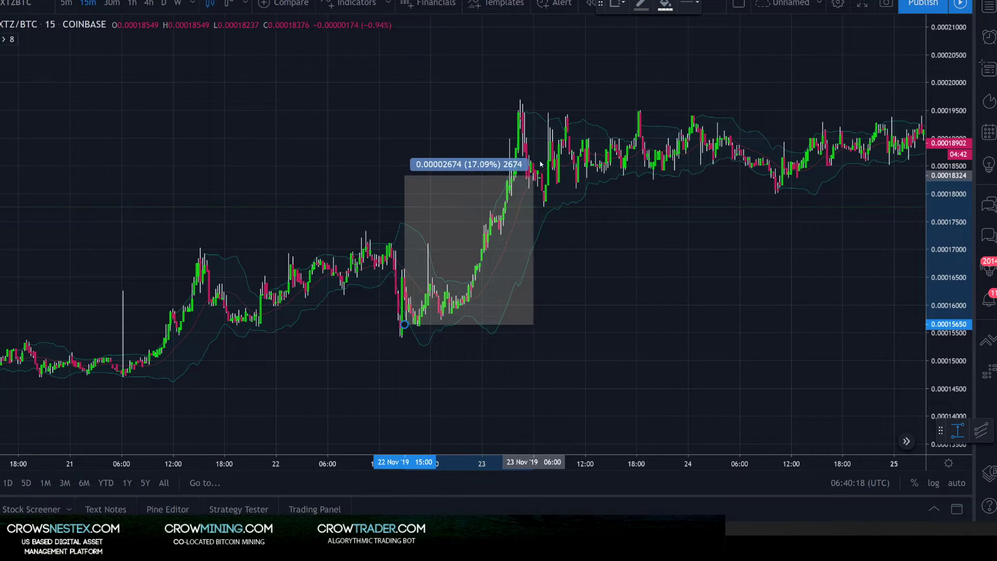
pyautogui.click(526, 116)
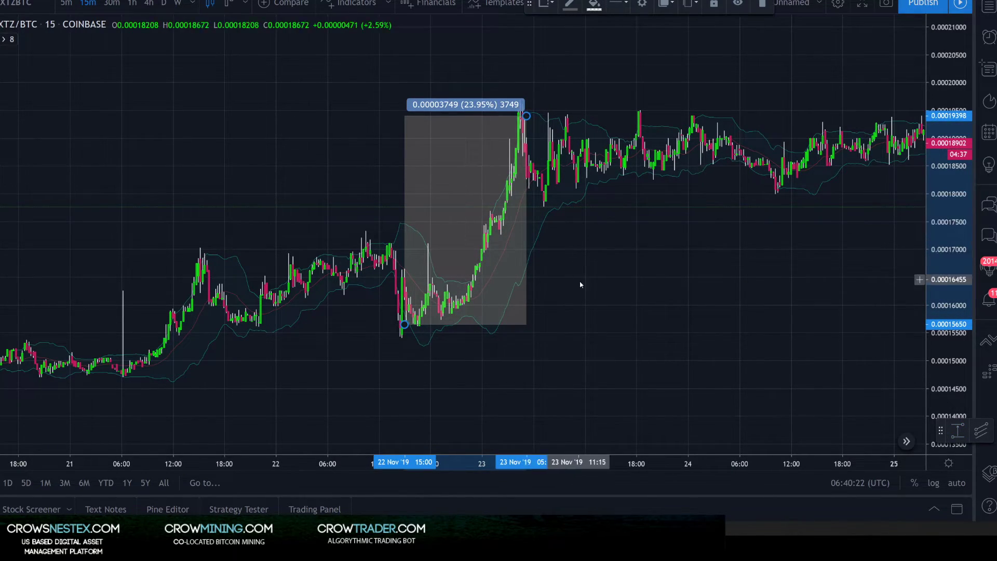
pyautogui.moveTo(525, 114); pyautogui.dragTo(494, 238)
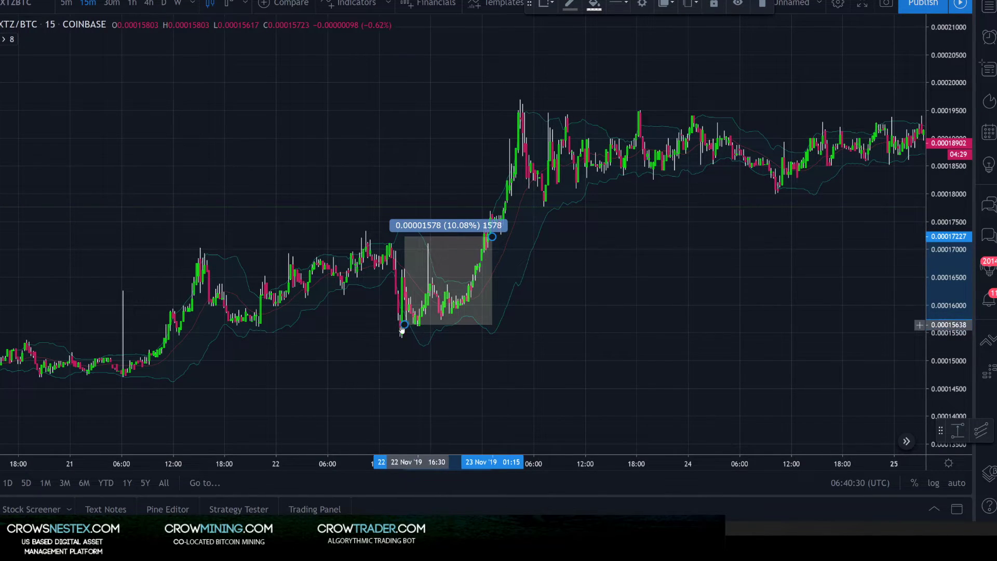
# Switch to CrowTrader, start a fresh backtest and select the Bollinger Band Trails strategy.
pyautogui.click(644, 301)
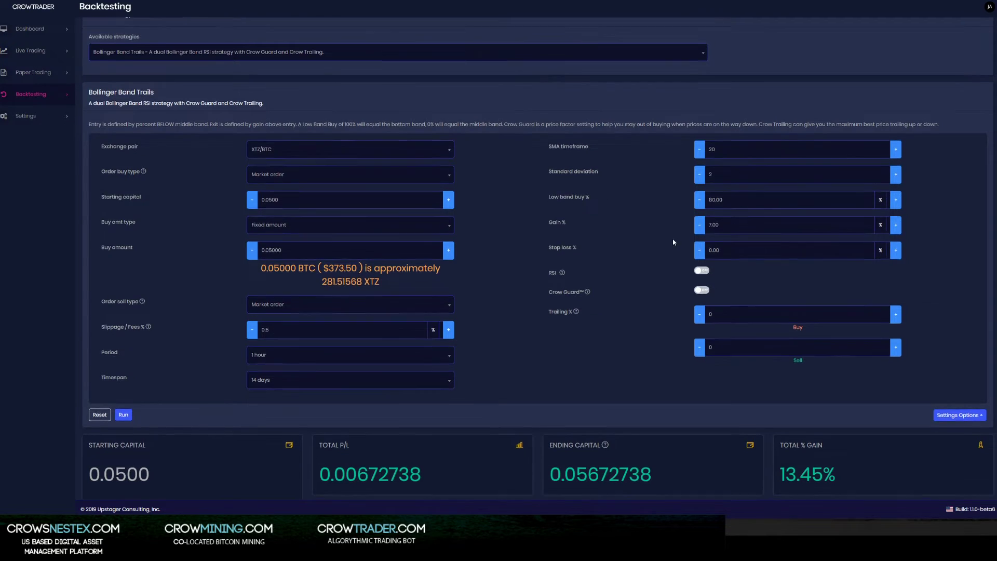
pyautogui.scroll(-3, 670, 239)
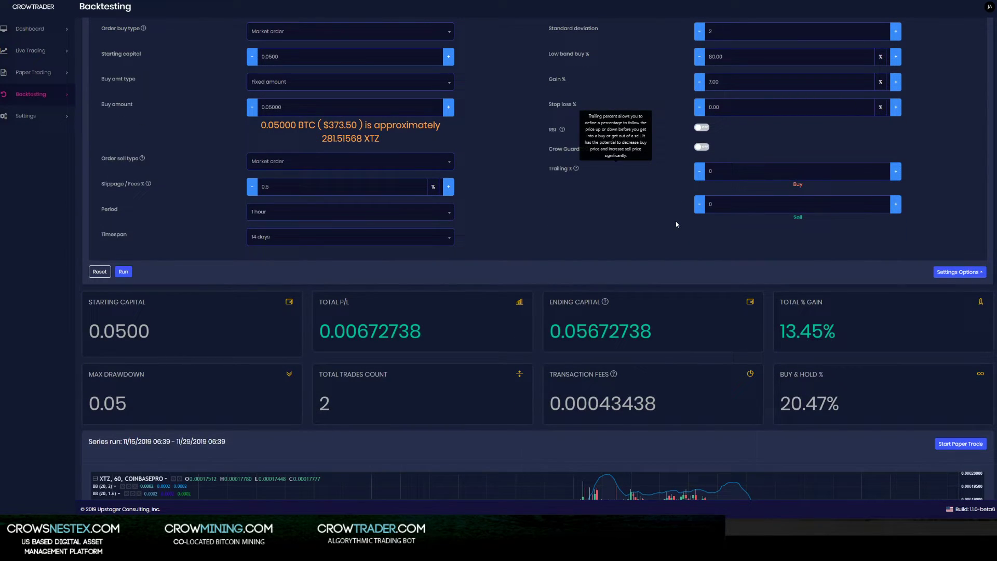
pyautogui.scroll(3, 676, 223)
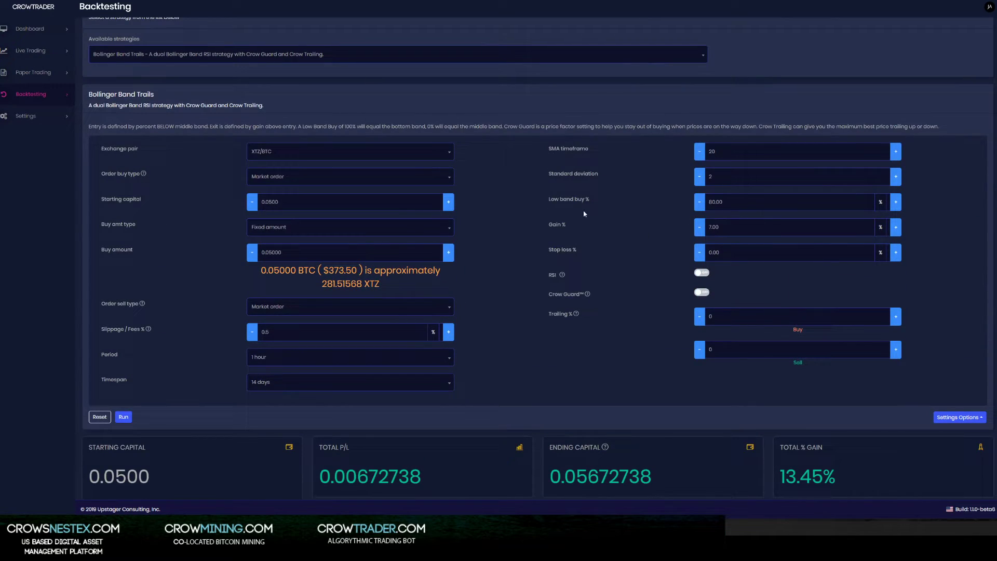
pyautogui.click(56, 95)
pyautogui.click(514, 96)
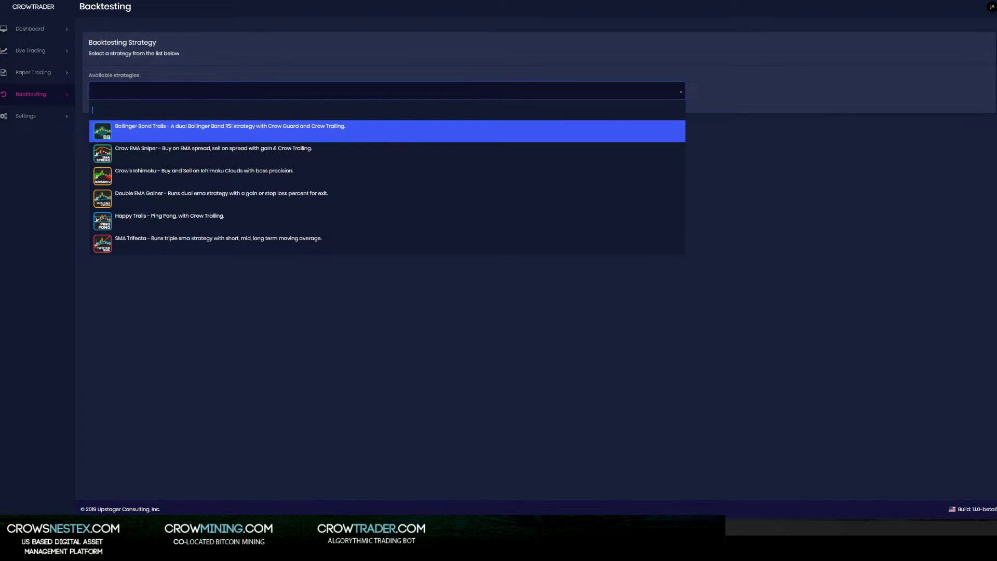
pyautogui.click(459, 133)
# Set the exchange pair to XTZ/BTC with a market buy order, 0.0500 starting capital and a fixed buy amount of 0.0500.
pyautogui.click(446, 189)
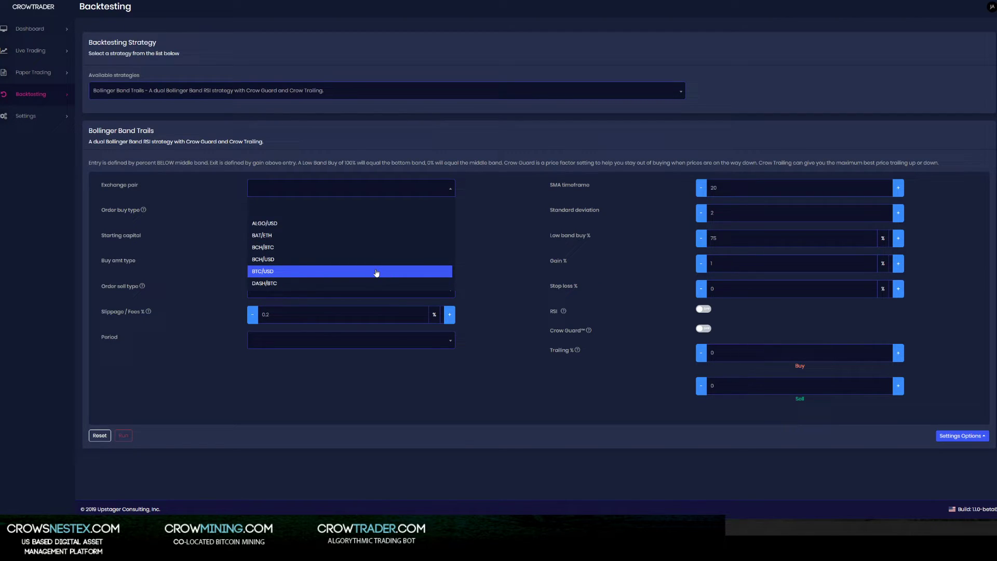
pyautogui.scroll(-15, 376, 272)
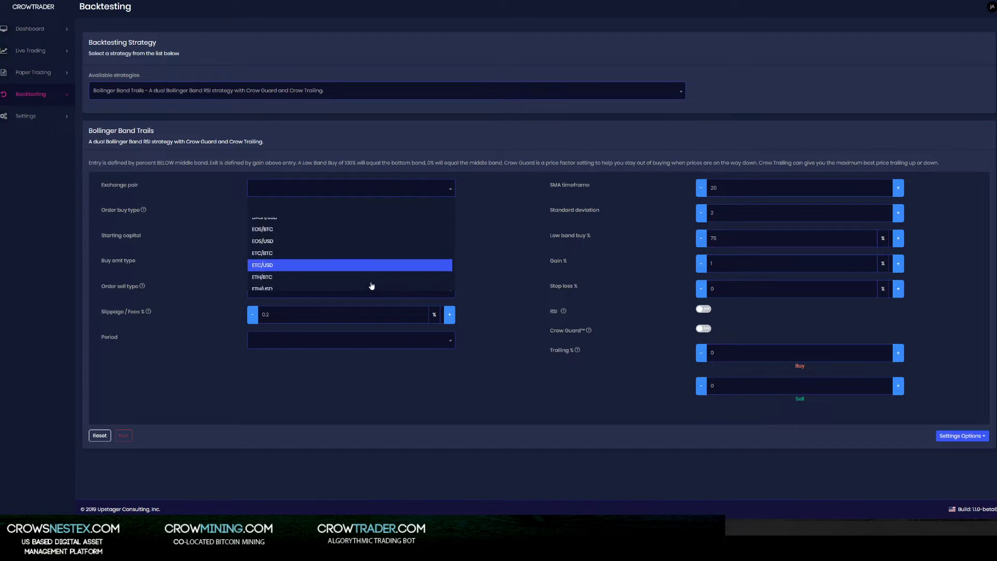
pyautogui.click(343, 237)
pyautogui.click(345, 214)
pyautogui.click(310, 263)
pyautogui.click(294, 264)
pyautogui.click(280, 313)
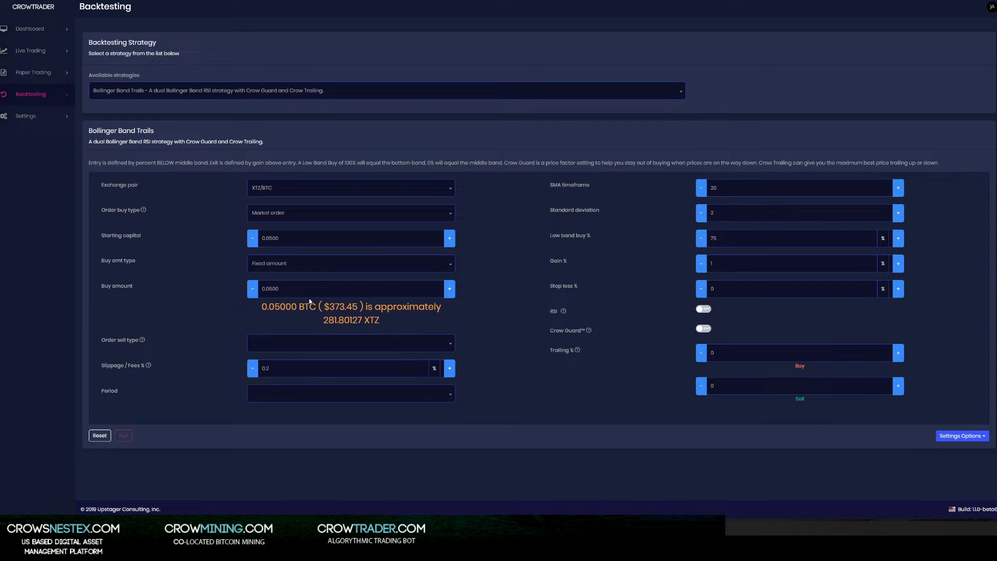
# Set the sell type to Market order and the slippage / fees to 0.5%.
pyautogui.click(305, 347)
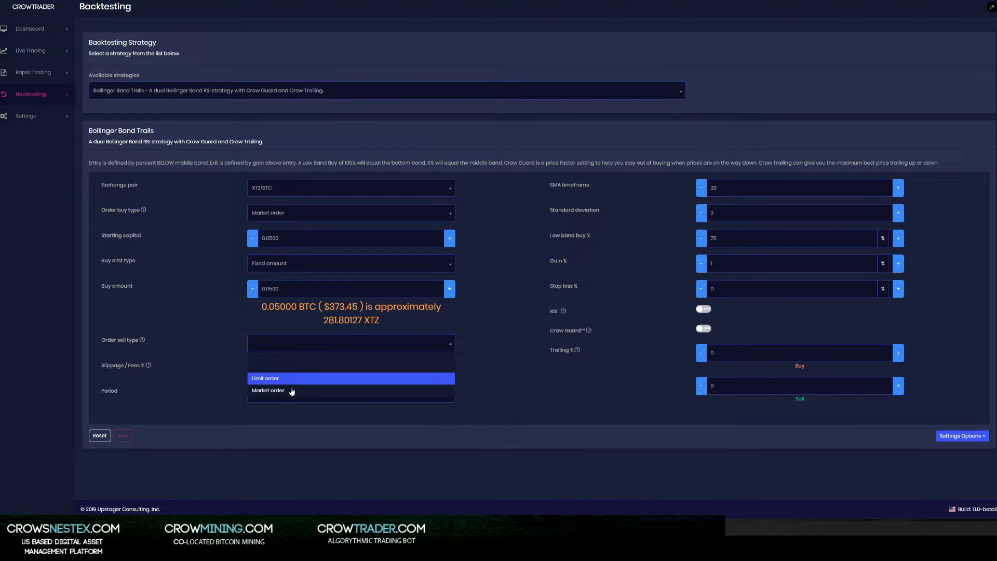
pyautogui.click(288, 395)
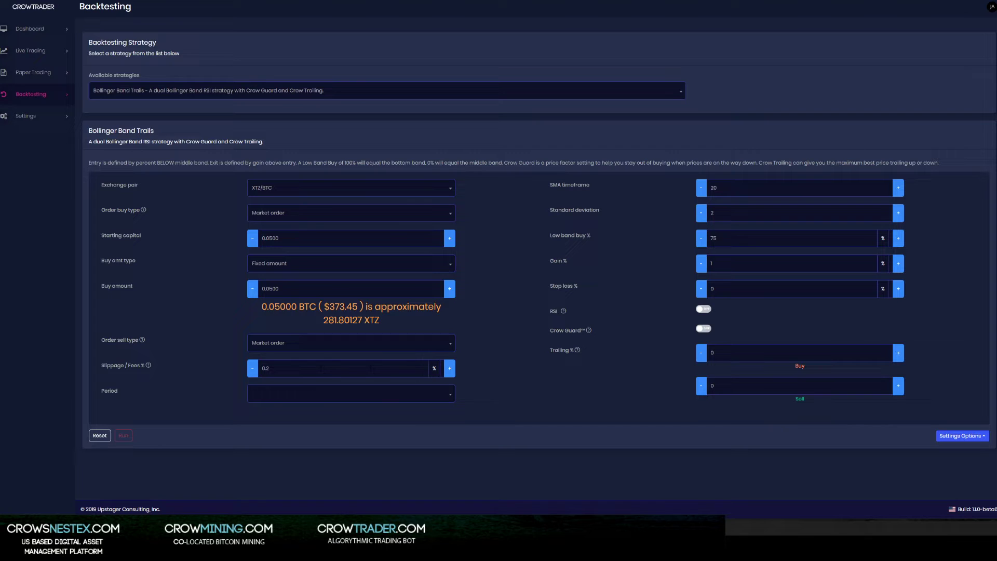
pyautogui.click(451, 370)
pyautogui.click(451, 370)
pyautogui.click(251, 369)
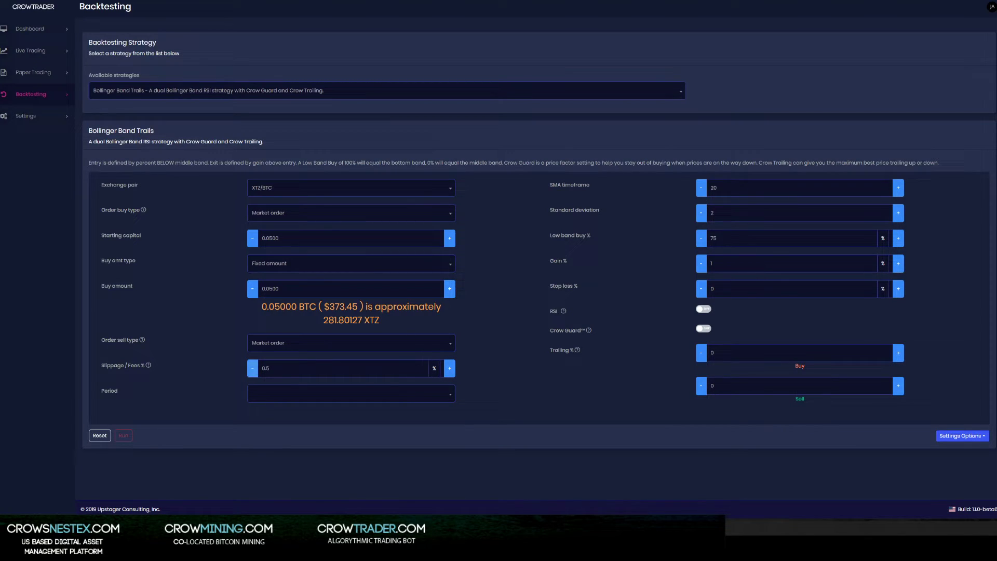
# Set the backtest period to 15 mins and the timespan to 14 days.
pyautogui.click(397, 399)
pyautogui.click(315, 454)
pyautogui.click(330, 425)
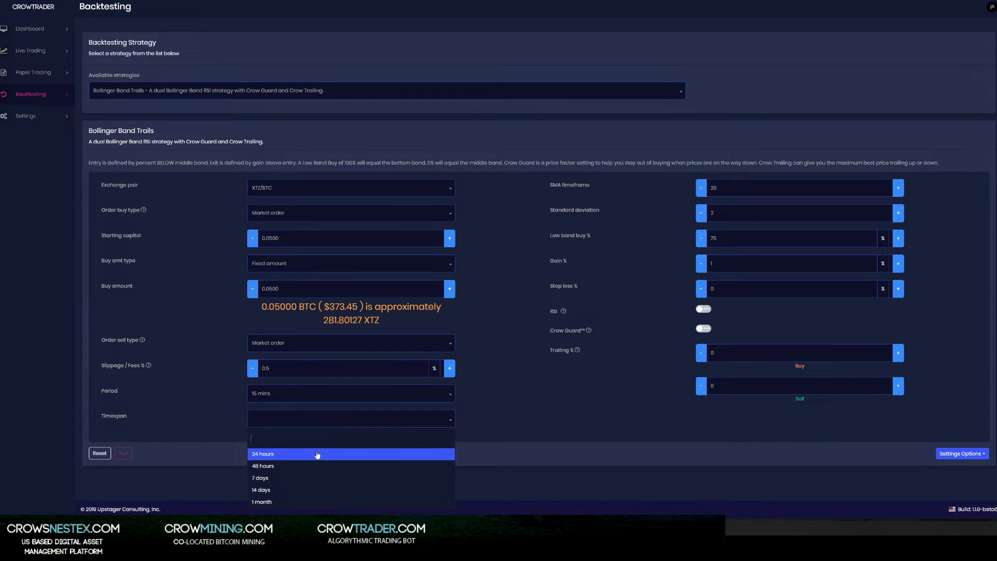
pyautogui.click(310, 490)
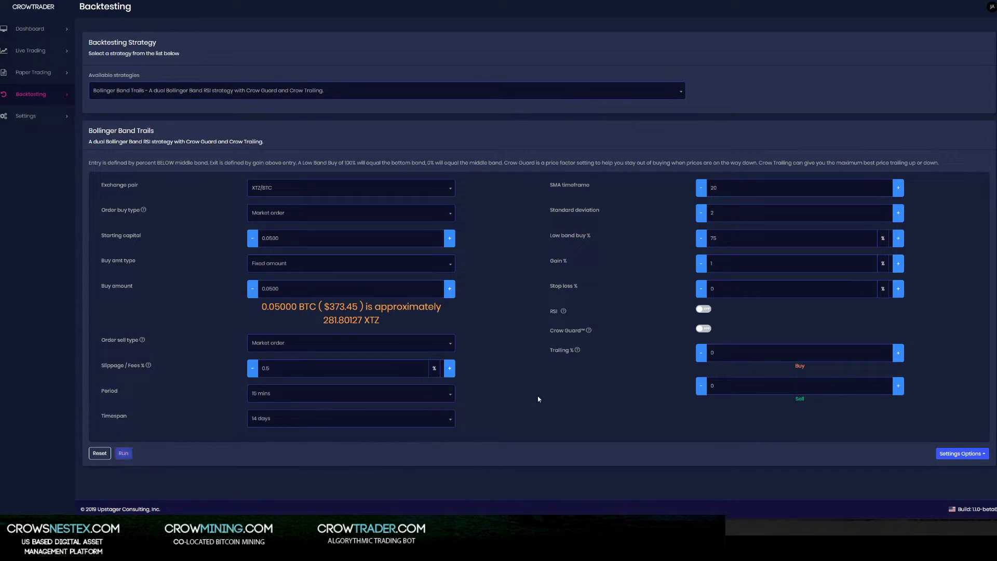
# Set the low band buy to 80% and the gain to 14%, and run the XTZ/BTC backtest.
pyautogui.moveTo(725, 239); pyautogui.dragTo(658, 243)
pyautogui.write('80')
pyautogui.press('Tab')
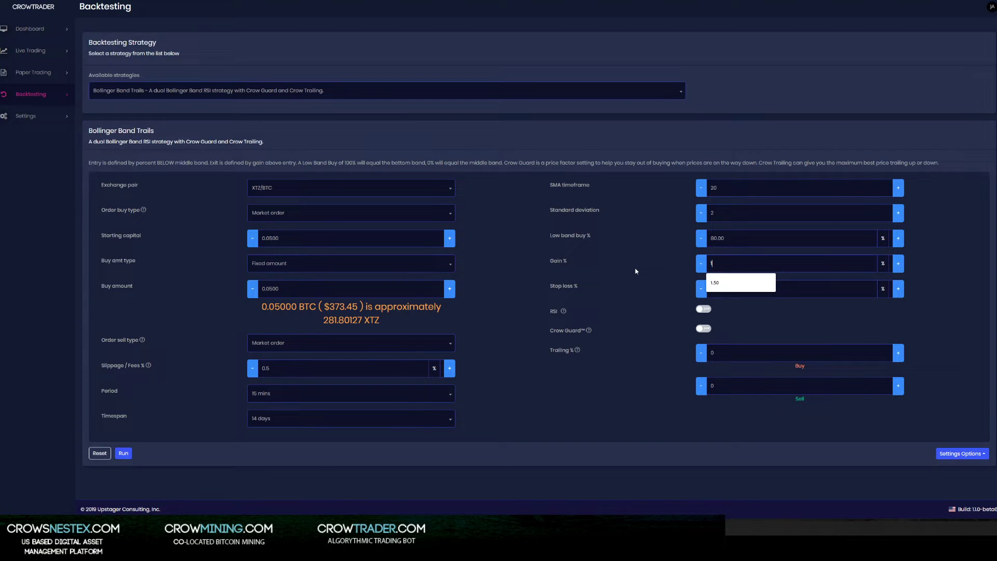
pyautogui.write('14')
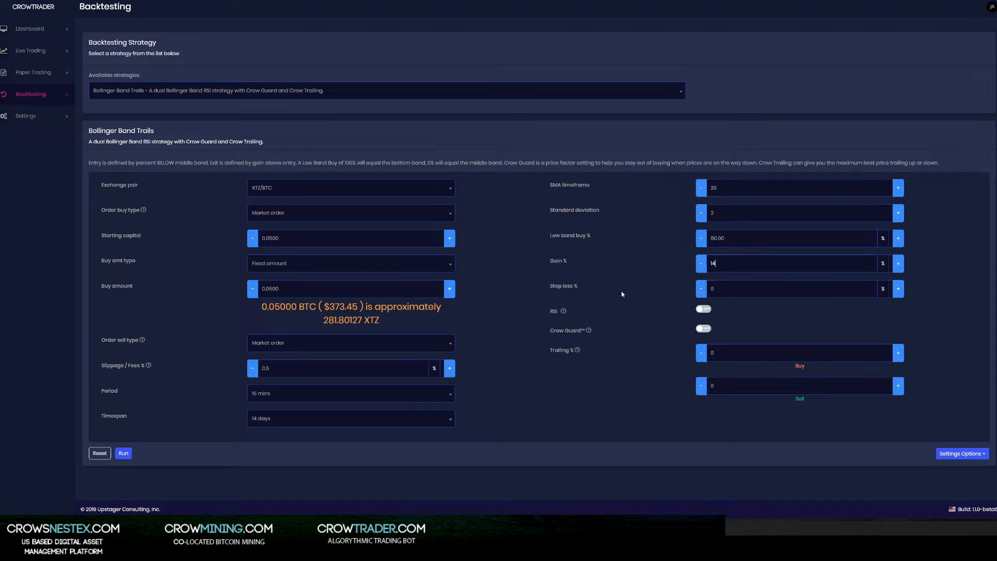
pyautogui.click(629, 265)
pyautogui.click(122, 454)
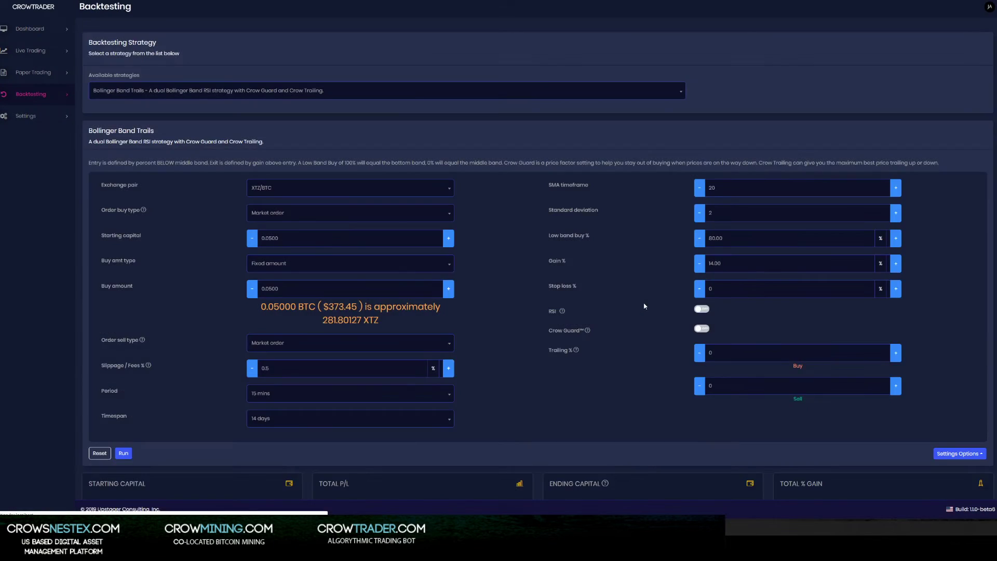
# Review the 14% gain backtest's summary figures, its chart entries and exits, and the trade list against the strategy settings.
pyautogui.scroll(-4, 691, 286)
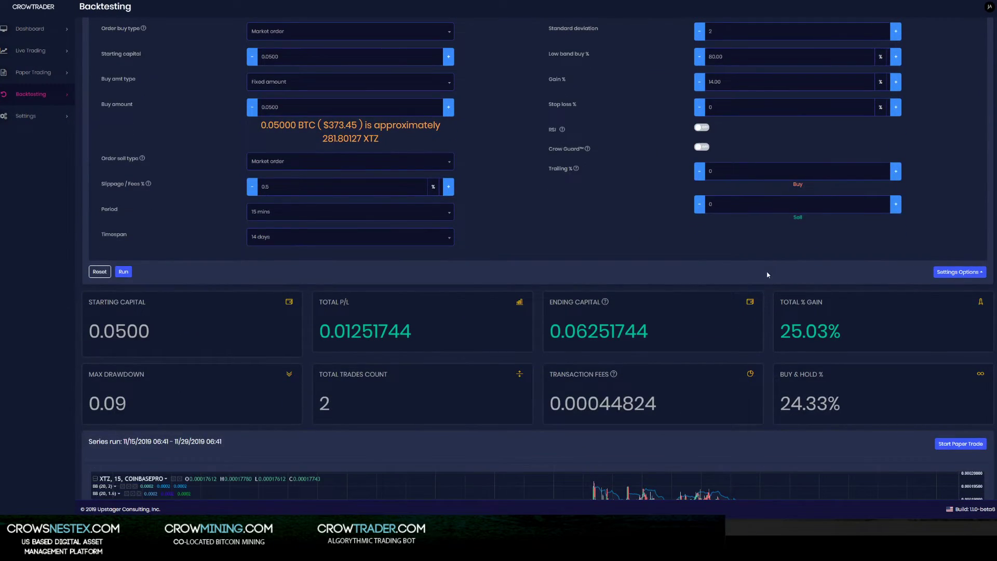
pyautogui.scroll(-3, 767, 274)
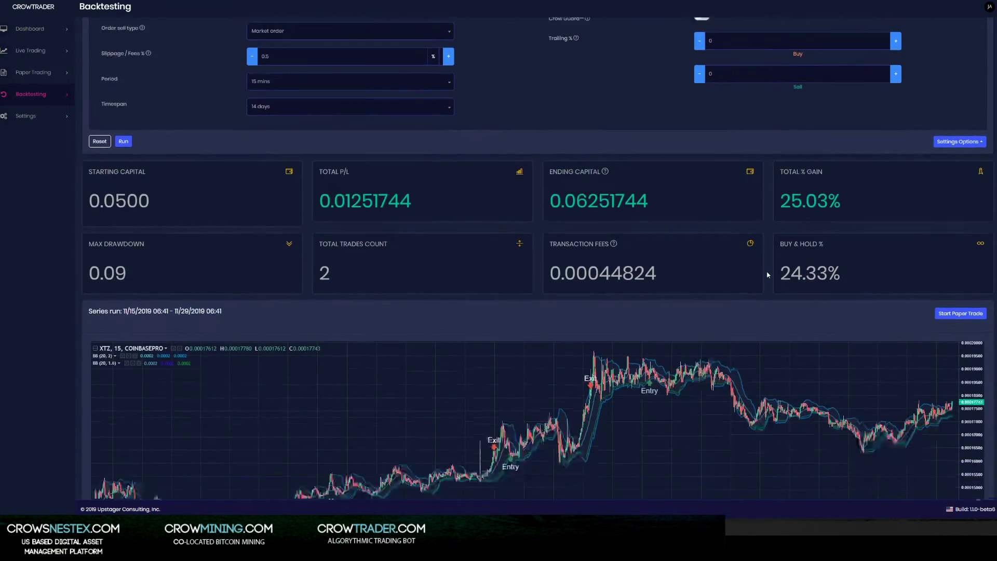
pyautogui.scroll(-1, 768, 275)
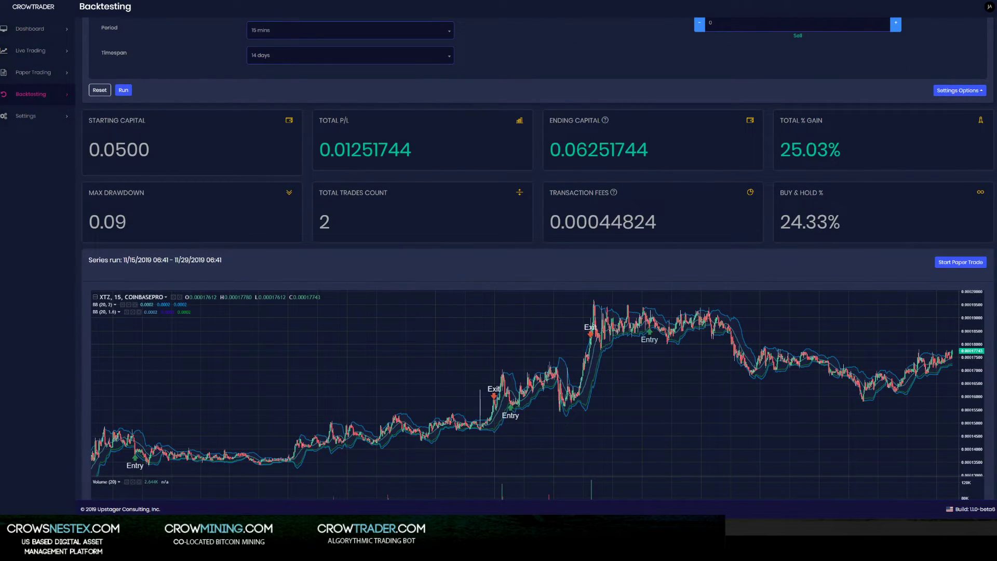
pyautogui.scroll(6, 776, 263)
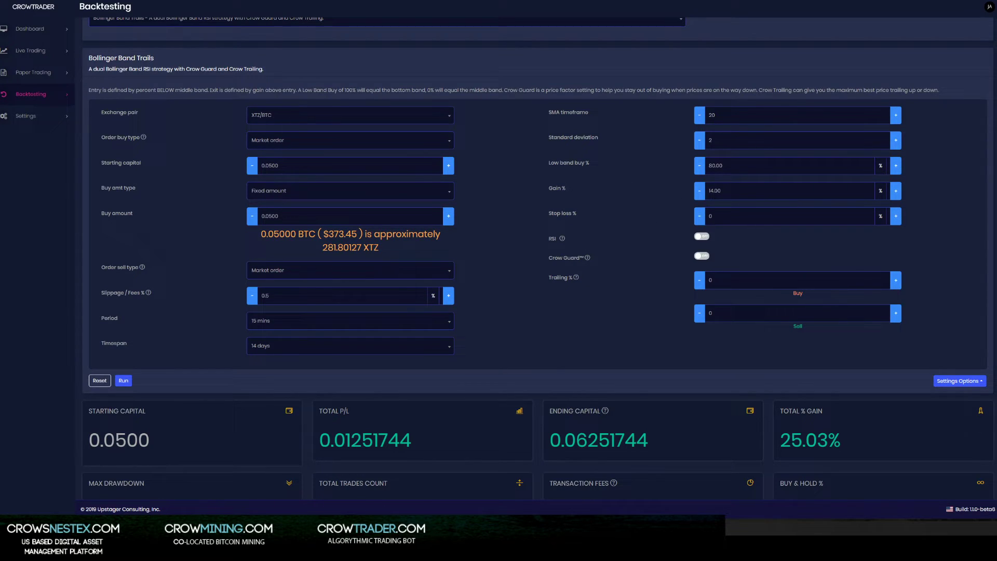
pyautogui.scroll(-5, 606, 237)
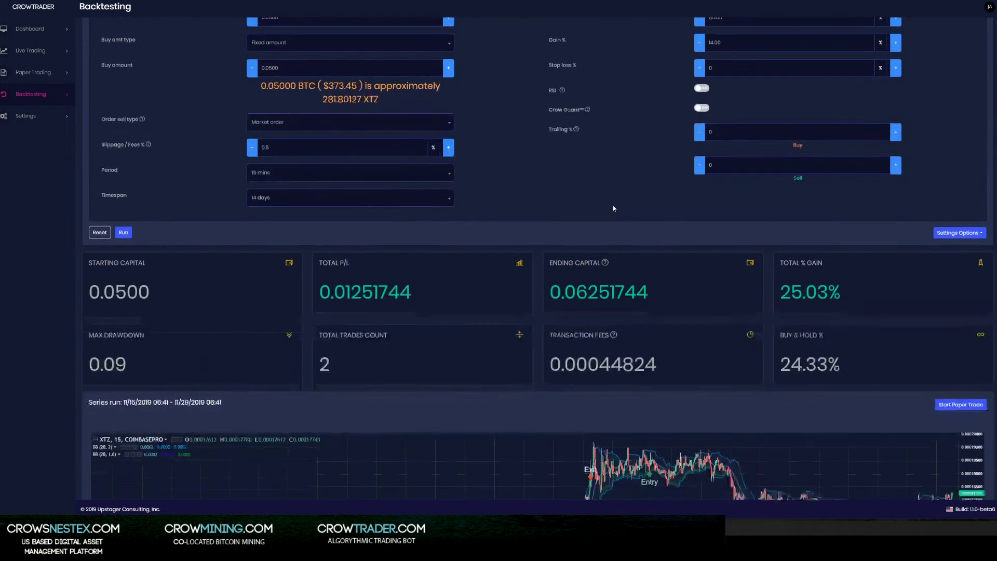
pyautogui.scroll(-1, 356, 260)
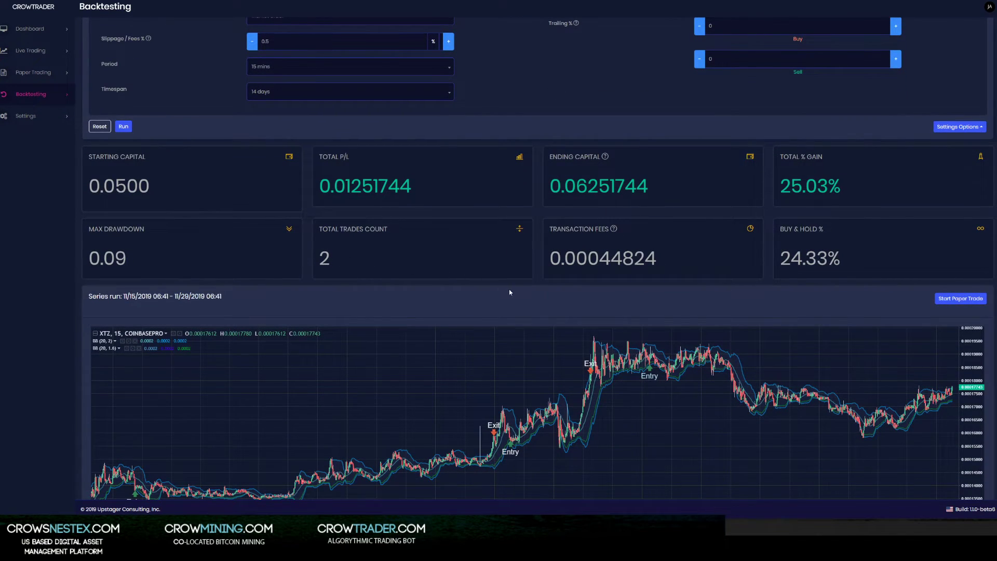
pyautogui.scroll(-1, 520, 288)
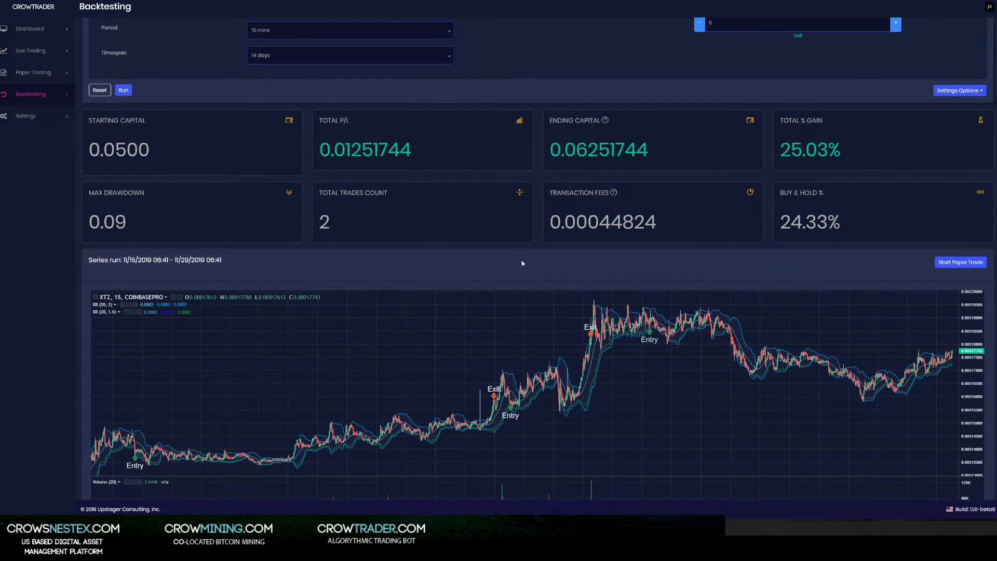
pyautogui.scroll(-5, 142, 296)
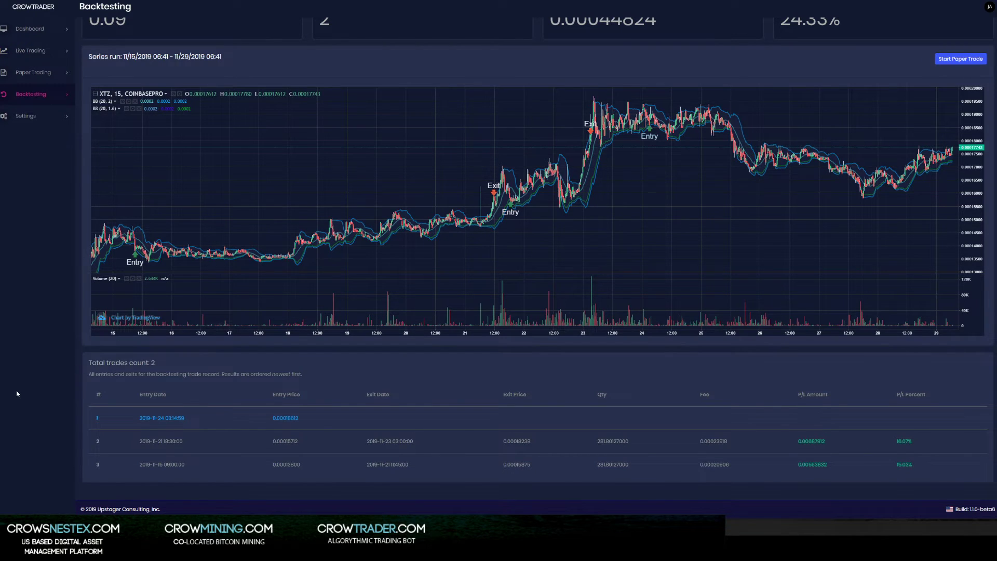
pyautogui.scroll(10, 17, 393)
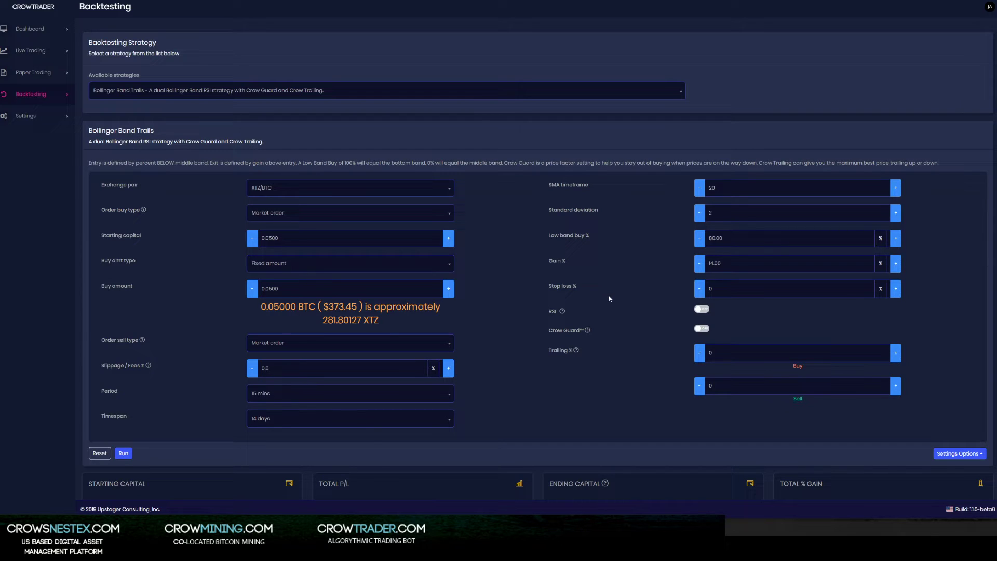
# Save the strategy settings under the name "Bollinger Band Trails - 15 mins - 14 days".
pyautogui.scroll(-2, 923, 367)
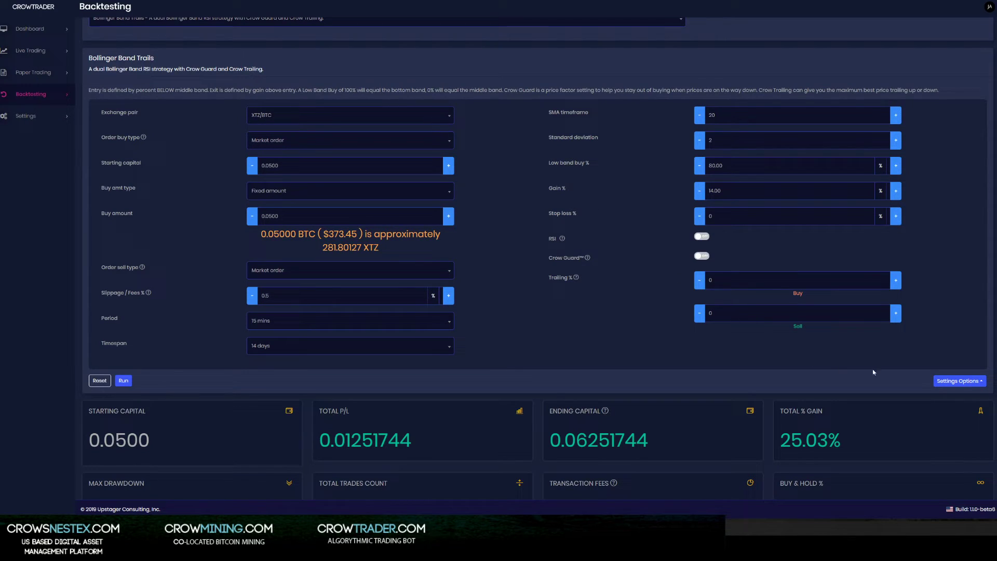
pyautogui.scroll(-3, 970, 274)
pyautogui.click(957, 273)
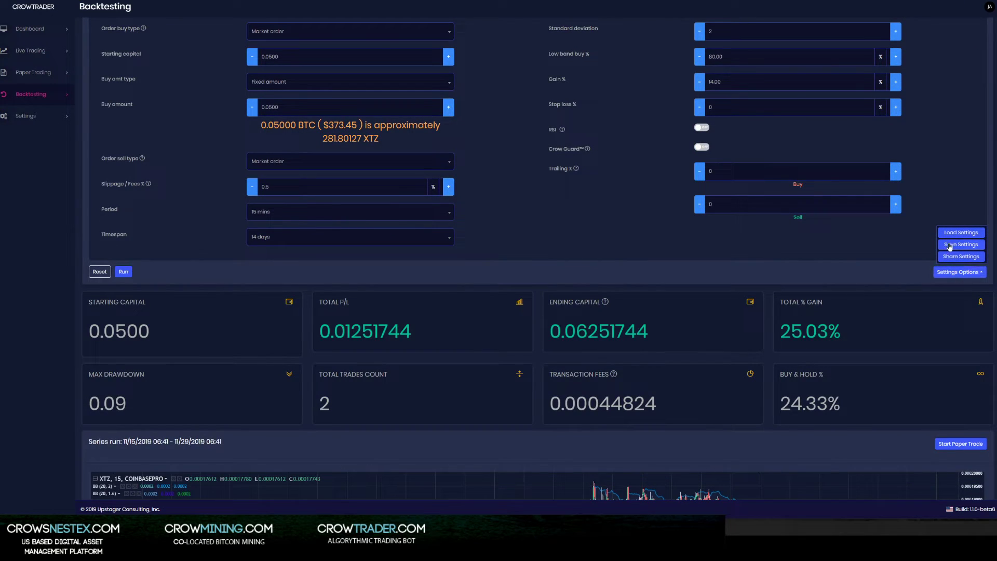
pyautogui.click(955, 245)
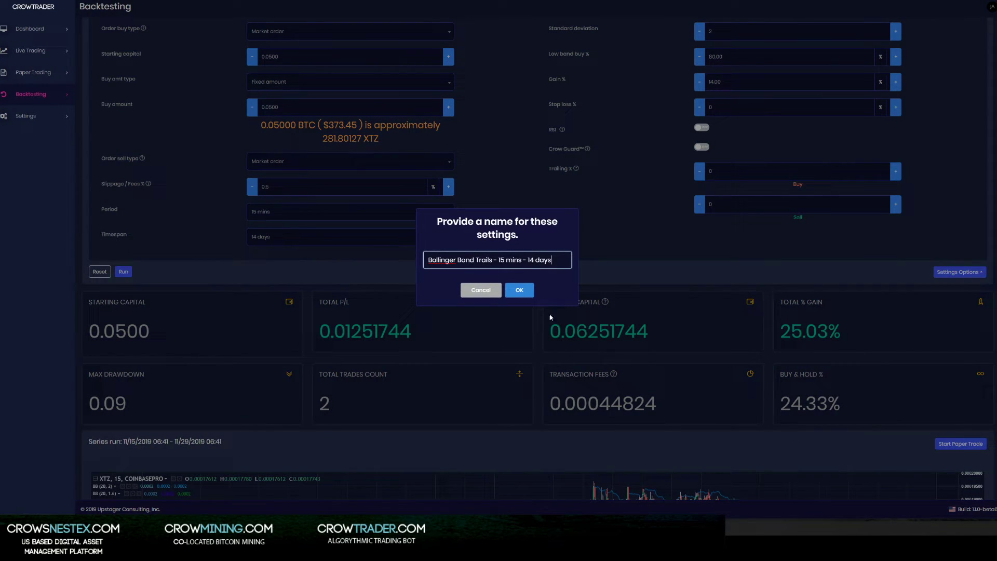
pyautogui.click(521, 290)
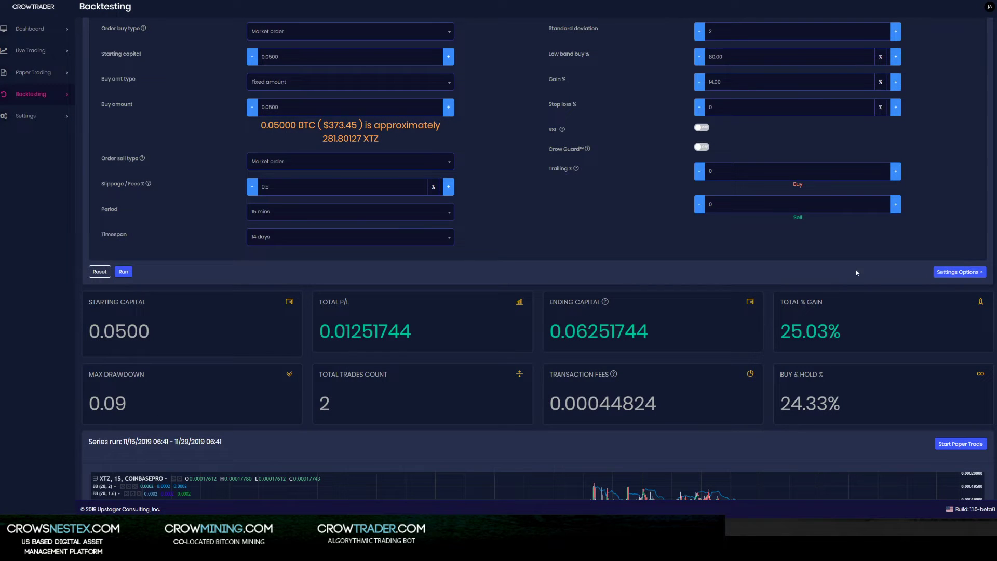
# Share the current strategy settings by copying their text to the clipboard.
pyautogui.click(955, 274)
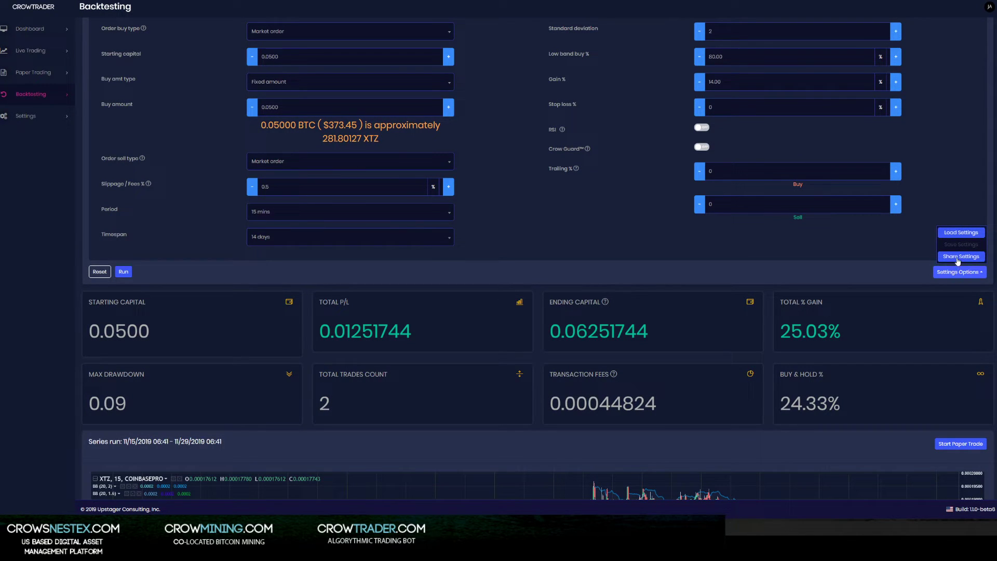
pyautogui.click(958, 257)
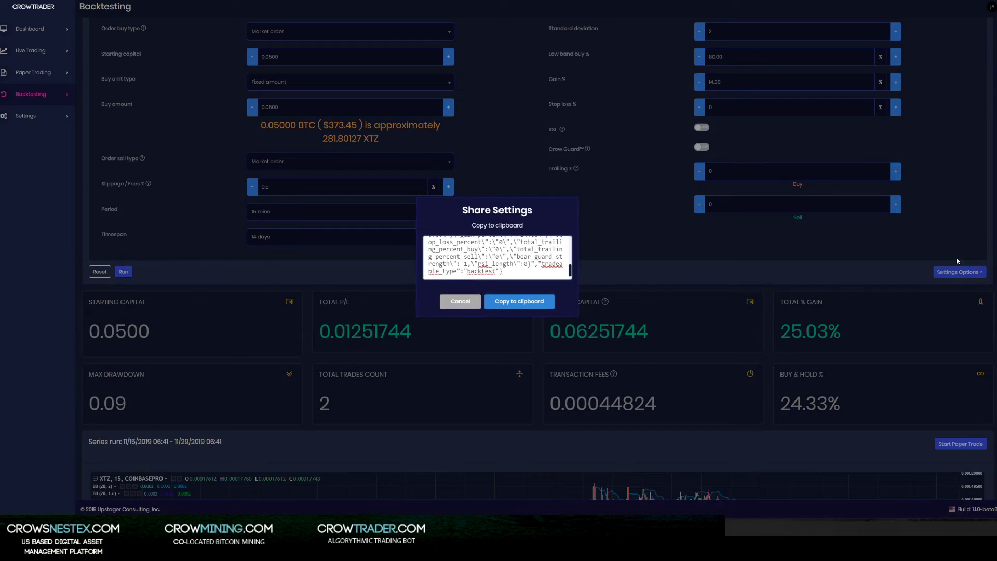
pyautogui.click(519, 302)
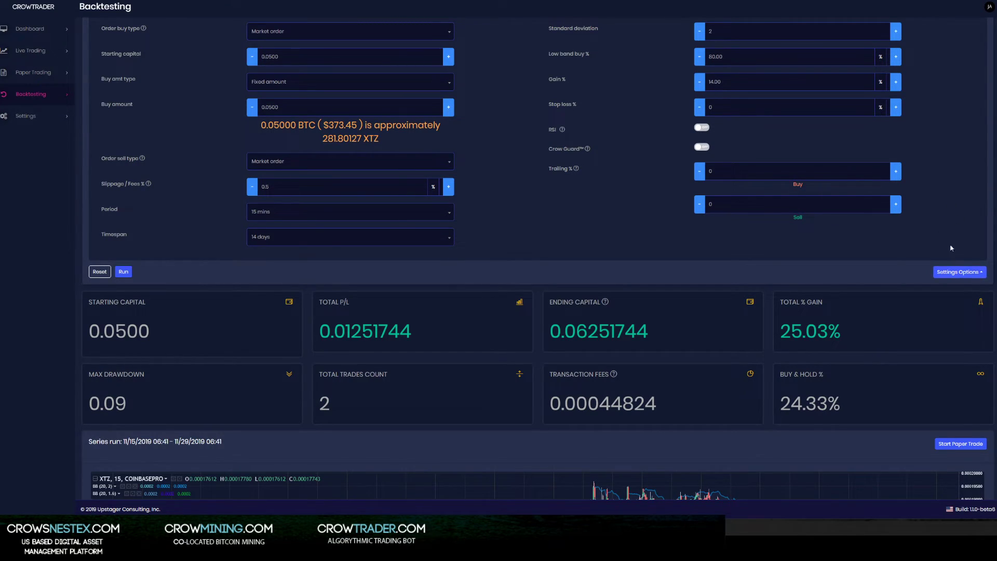
# Load the shared Bollinger Band Trails settings by pasting the copied settings text and confirming.
pyautogui.click(958, 274)
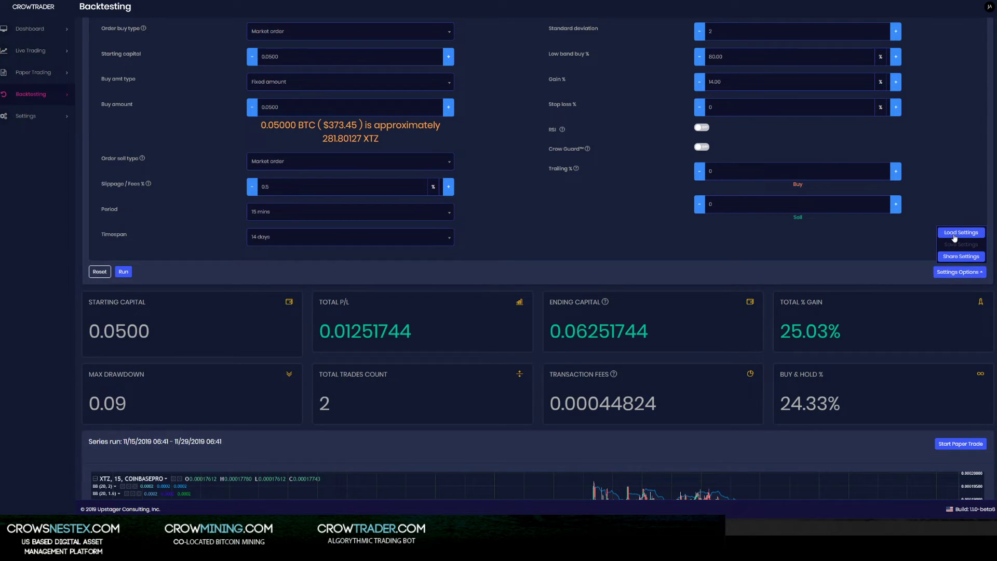
pyautogui.click(955, 235)
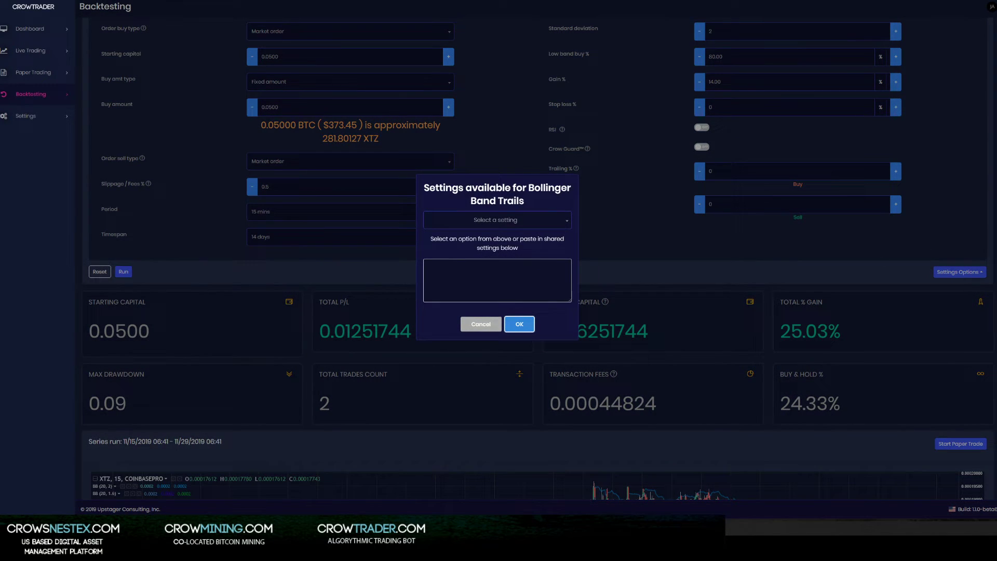
pyautogui.click(480, 271)
pyautogui.rightClick(479, 271)
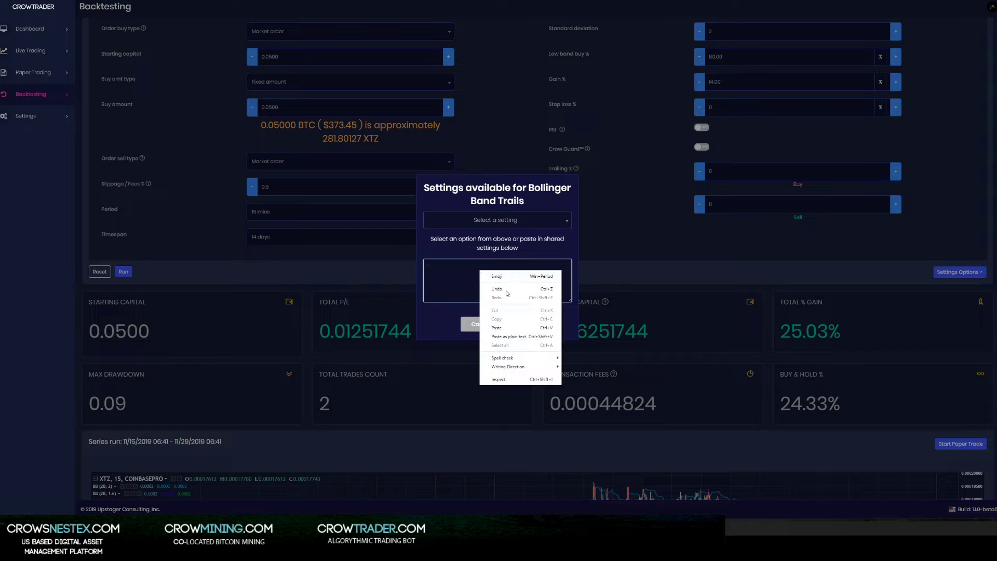
pyautogui.click(507, 326)
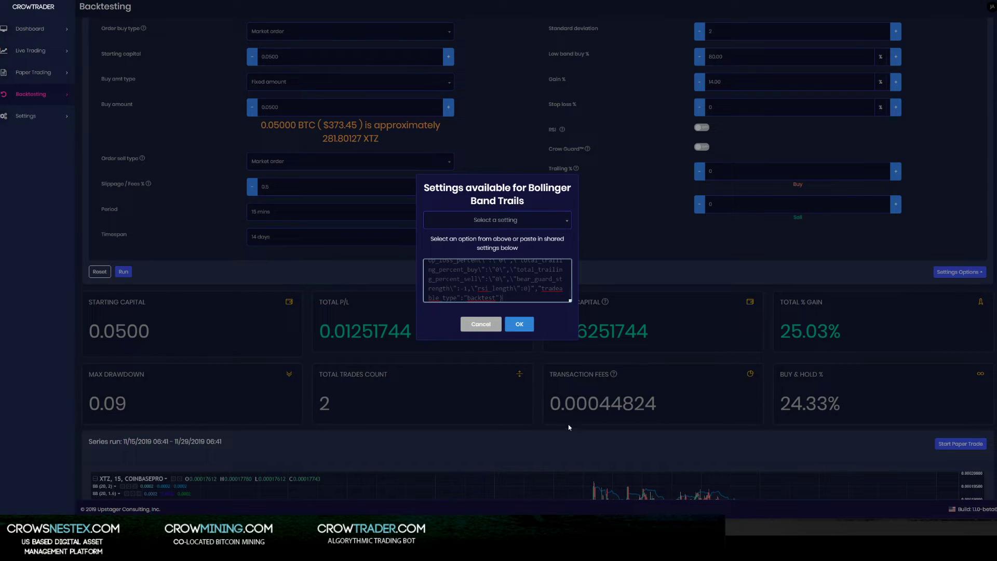
pyautogui.click(518, 324)
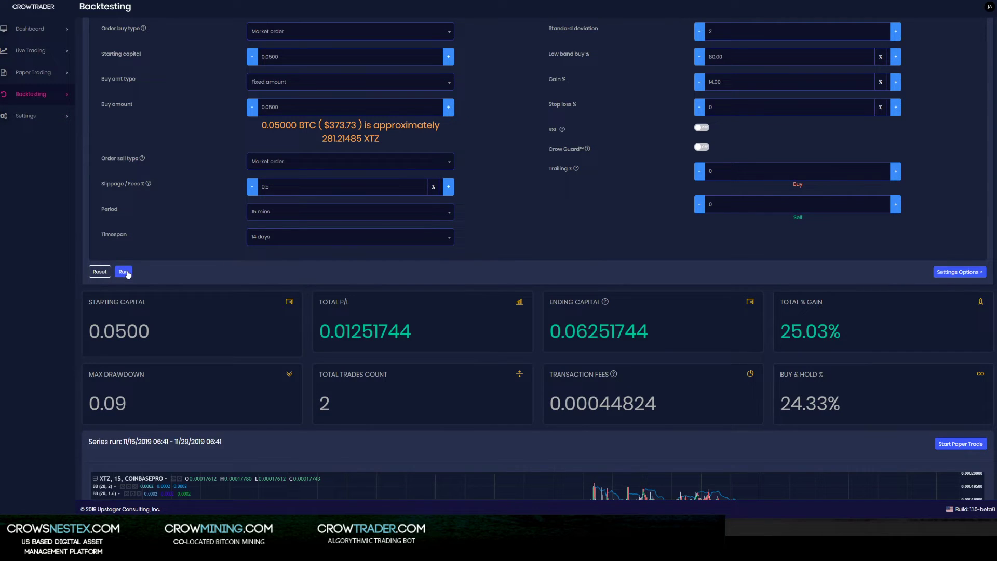
# Review the loaded strategy settings and the XTZ/BTC backtest's profit, ending capital and chart entries and exits.
pyautogui.scroll(2, 587, 286)
pyautogui.scroll(2, 596, 287)
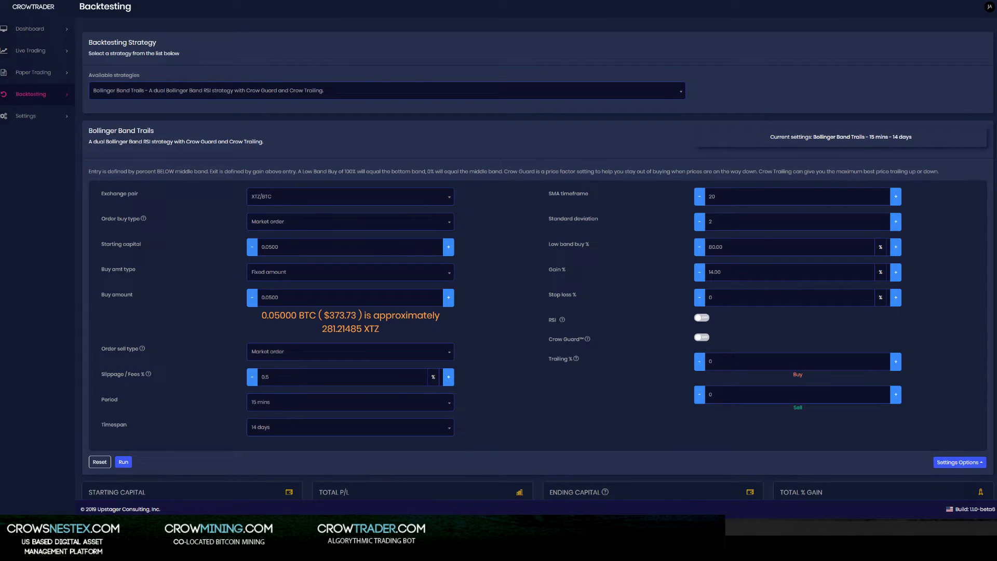
pyautogui.scroll(-1, 965, 221)
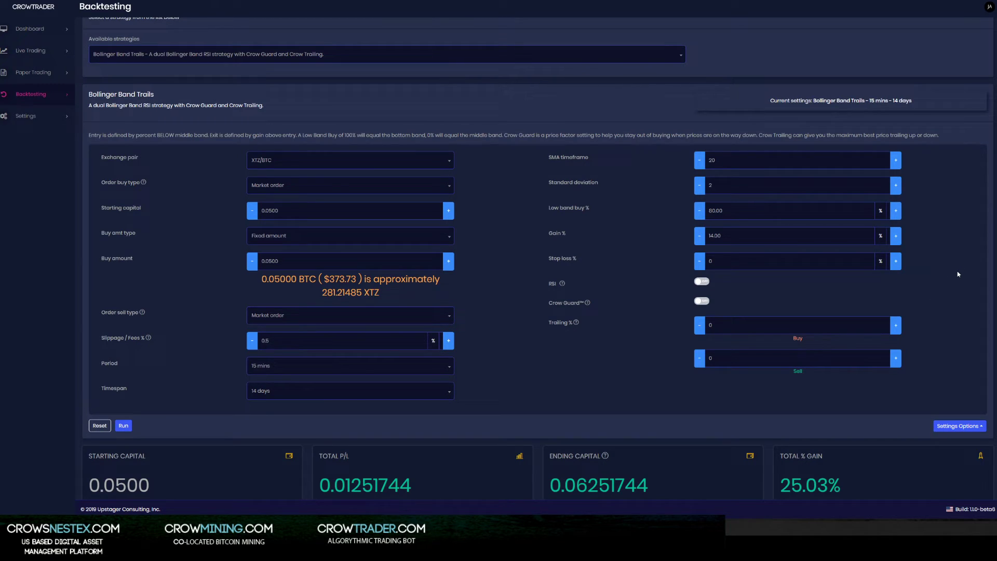
pyautogui.scroll(-2, 959, 274)
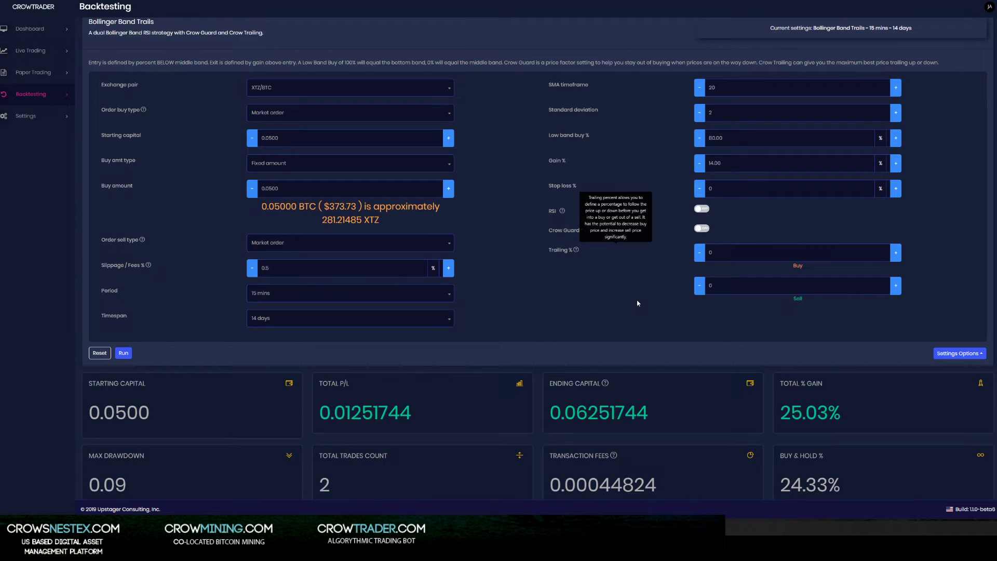
pyautogui.scroll(-3, 361, 331)
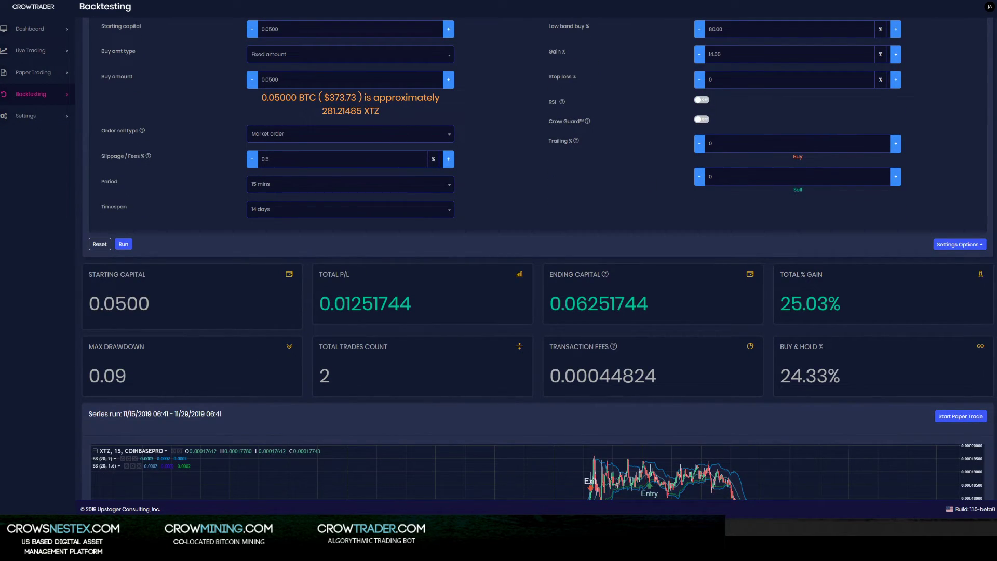
pyautogui.moveTo(334, 304); pyautogui.dragTo(663, 309)
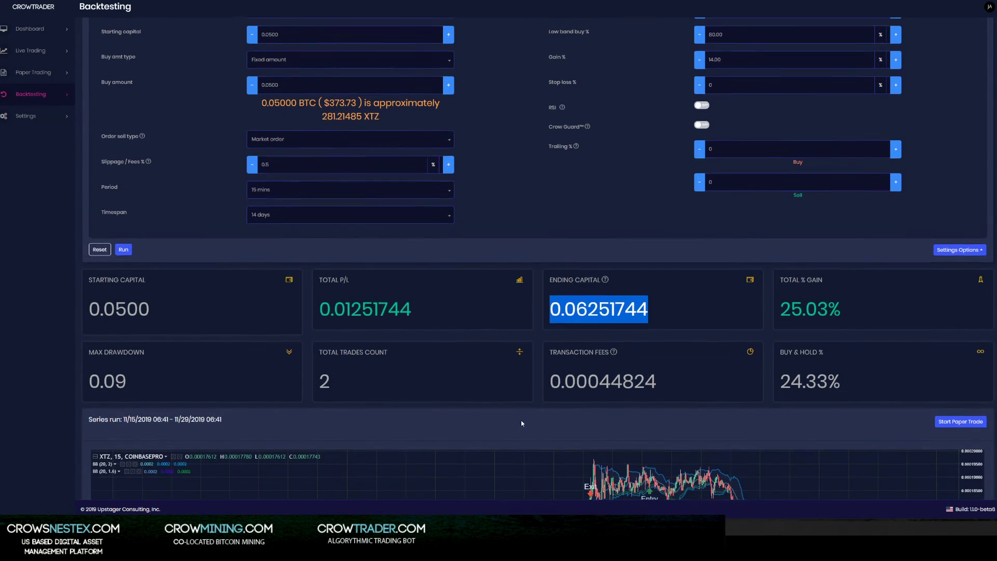
pyautogui.scroll(4, 520, 421)
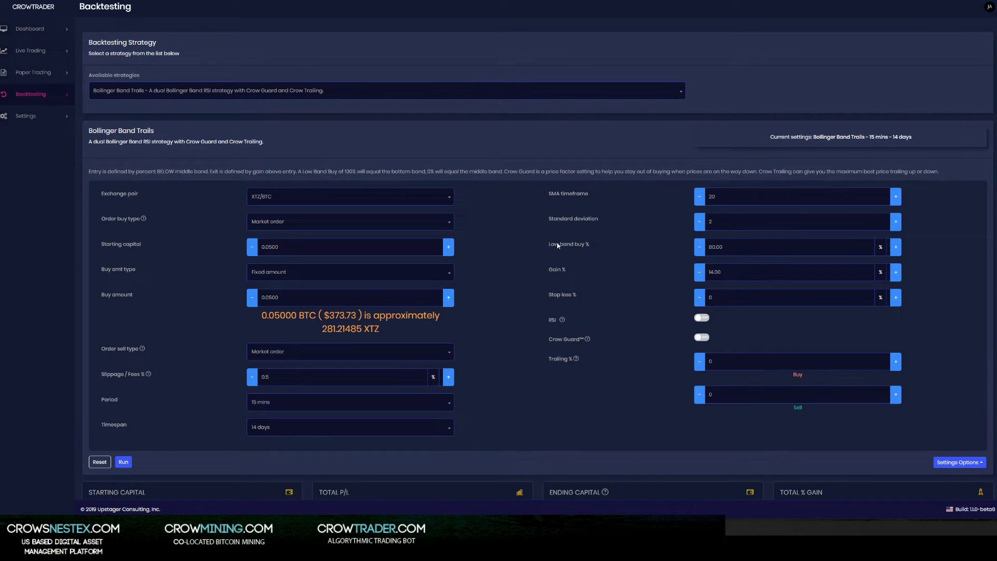
pyautogui.scroll(-5, 614, 307)
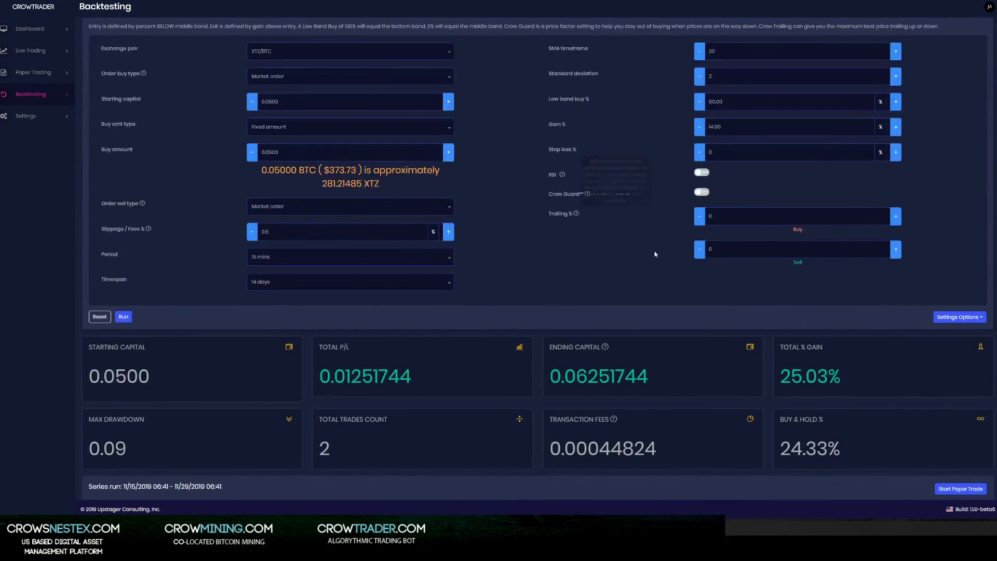
pyautogui.scroll(-1, 675, 296)
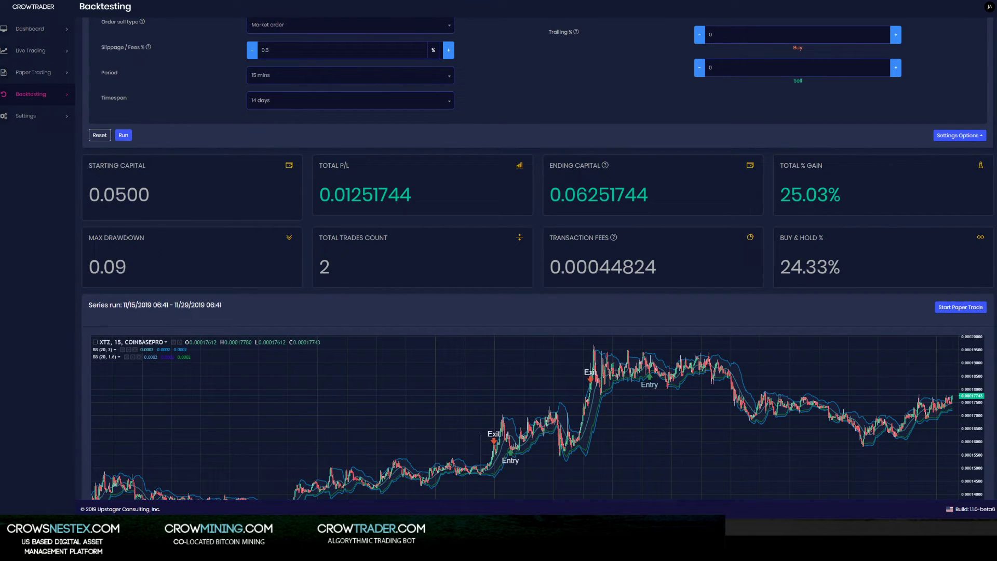
# Start a paper trade from the XTZ/BTC backtest and open its detailed view.
pyautogui.click(954, 309)
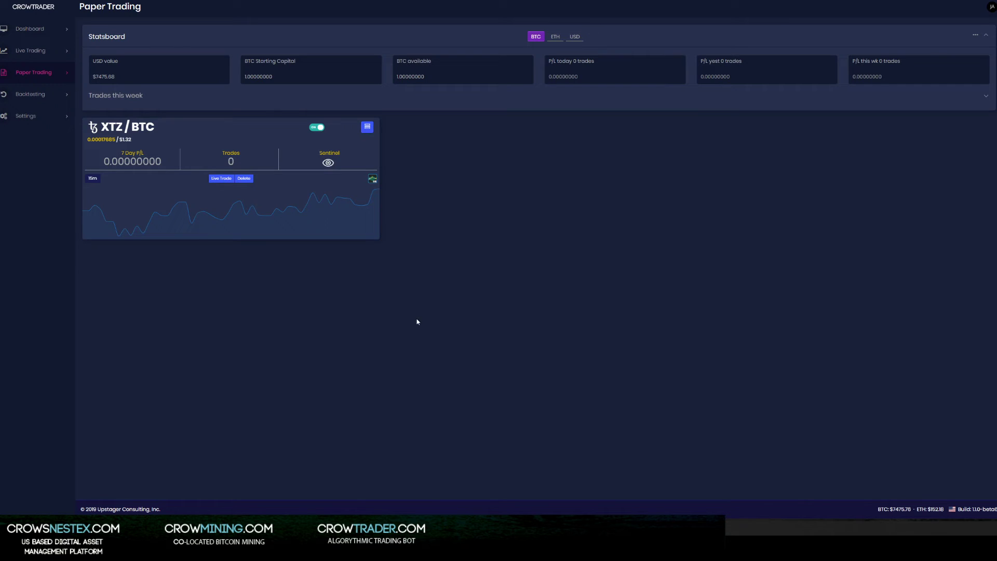
pyautogui.click(246, 132)
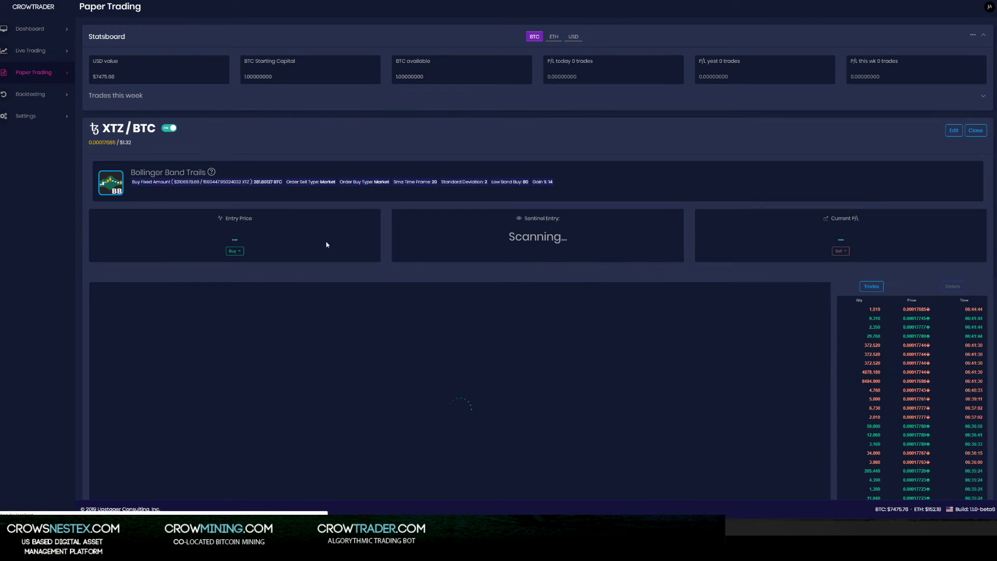
# Examine the XTZ/BTC paper trade's strategy description, price chart, trade record and order book, and close the detailed view.
pyautogui.scroll(-2, 57, 300)
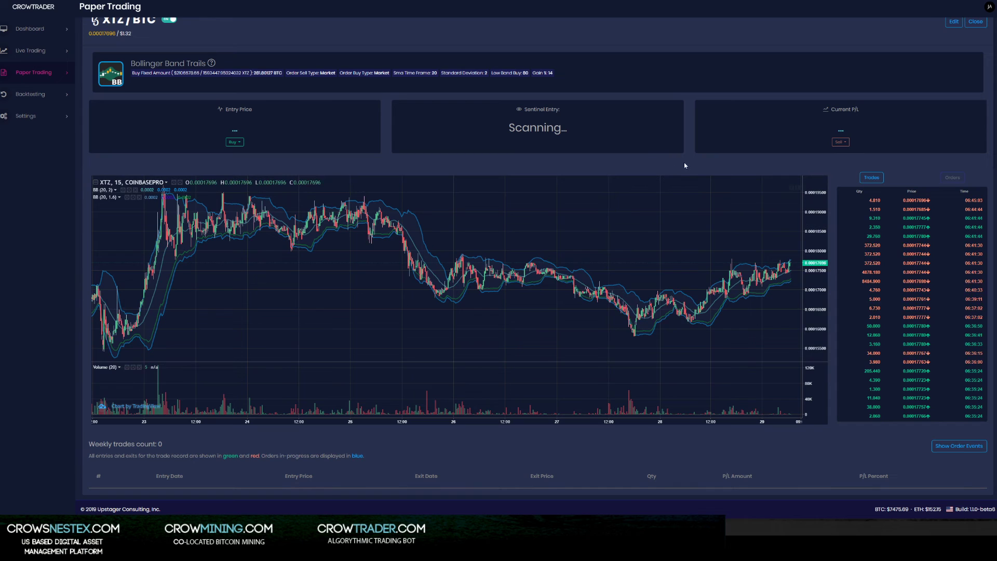
pyautogui.scroll(2, 683, 166)
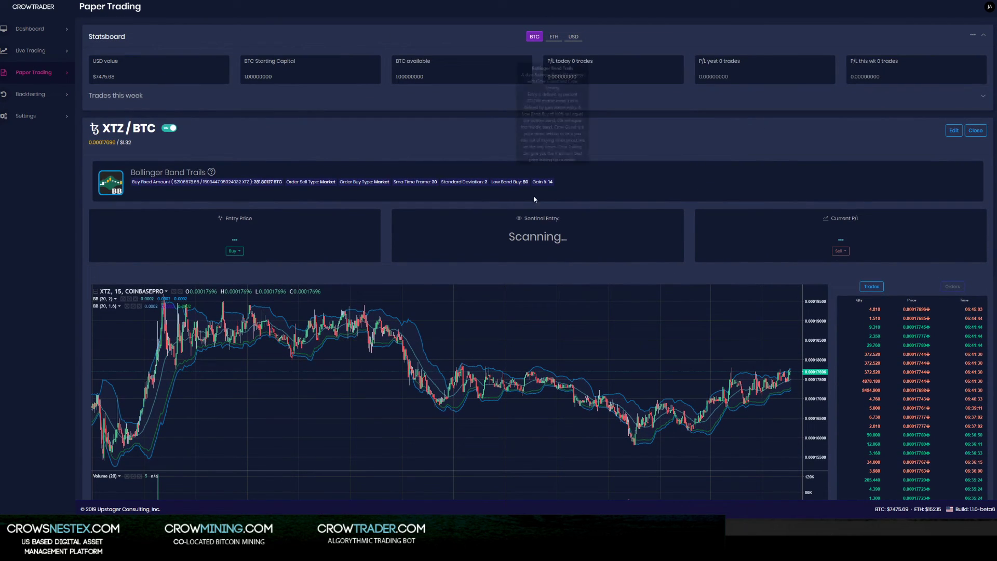
pyautogui.moveTo(472, 174)
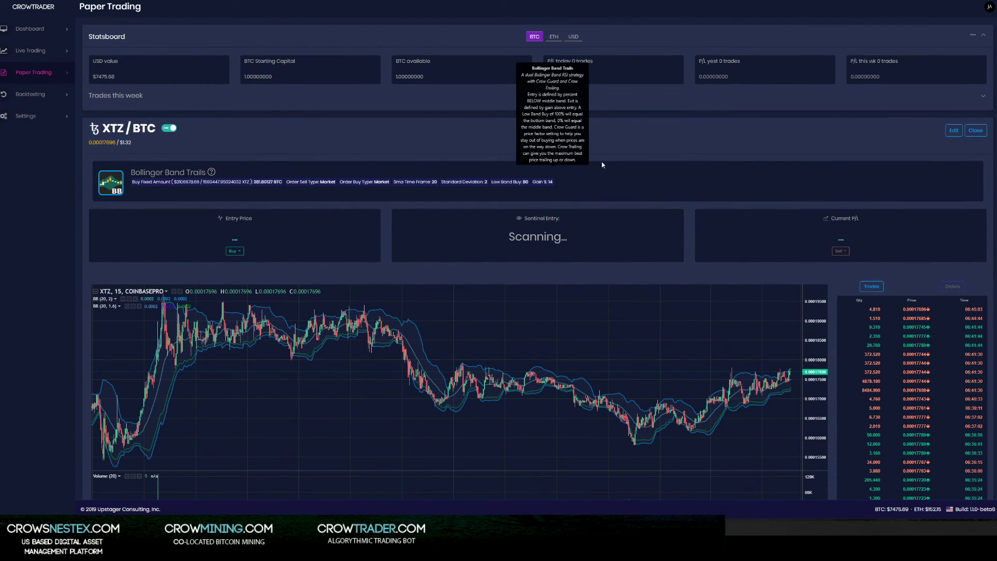
pyautogui.scroll(-2, 49, 293)
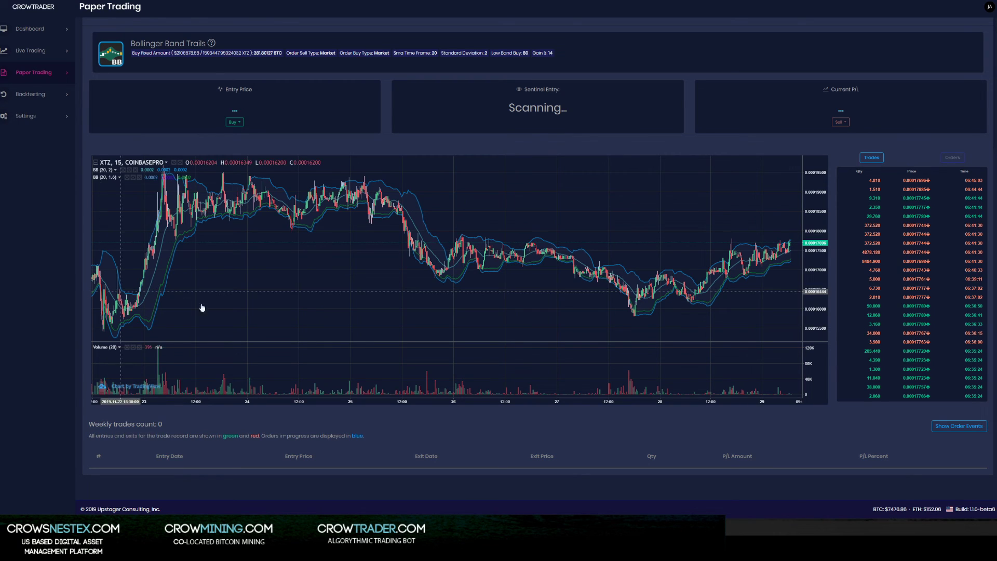
pyautogui.click(955, 159)
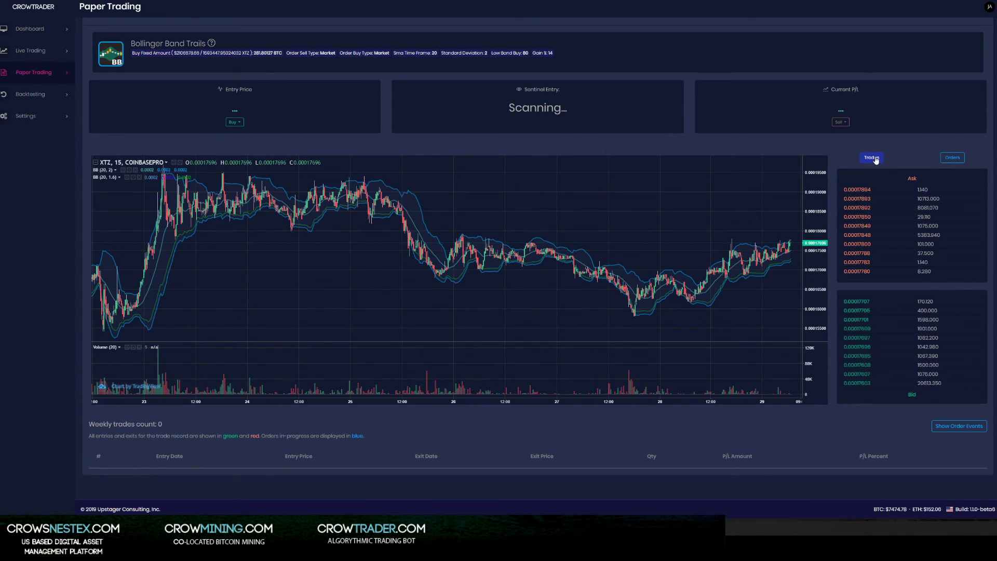
pyautogui.scroll(1, 858, 283)
pyautogui.scroll(3, 857, 279)
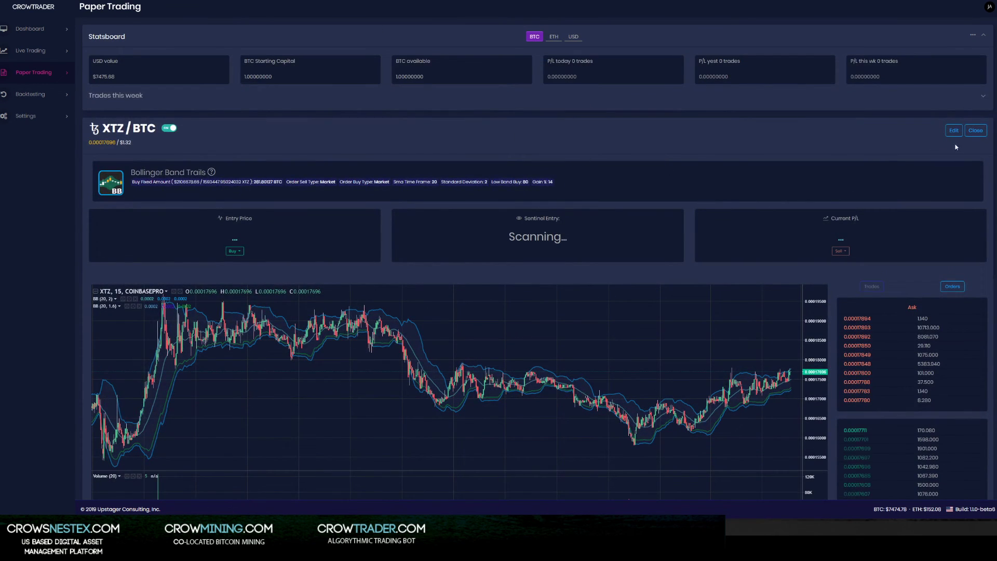
pyautogui.click(978, 131)
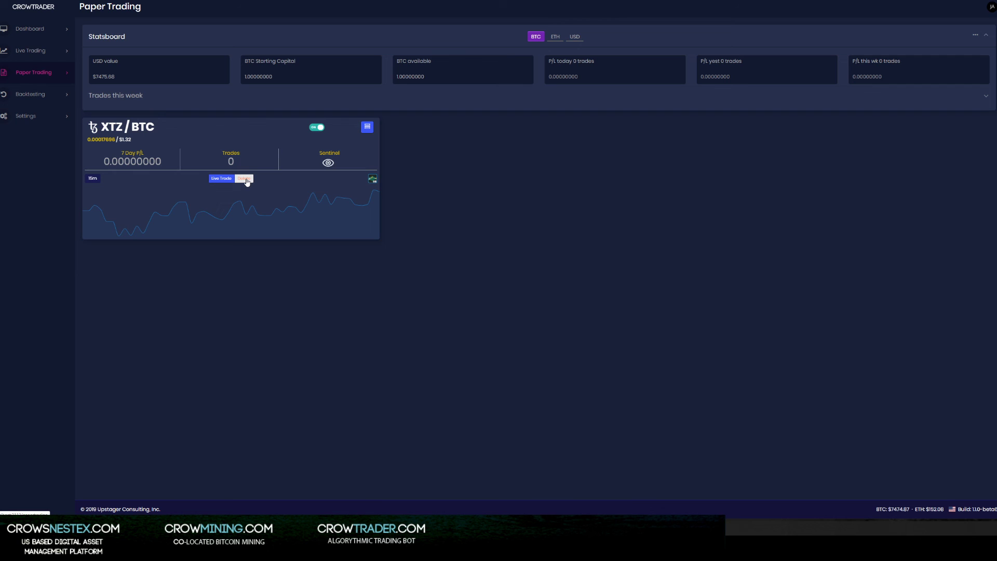
# Flip the XTZ/BTC paper trade card to inspect its strategy settings, Sentinel status and trade list.
pyautogui.click(369, 127)
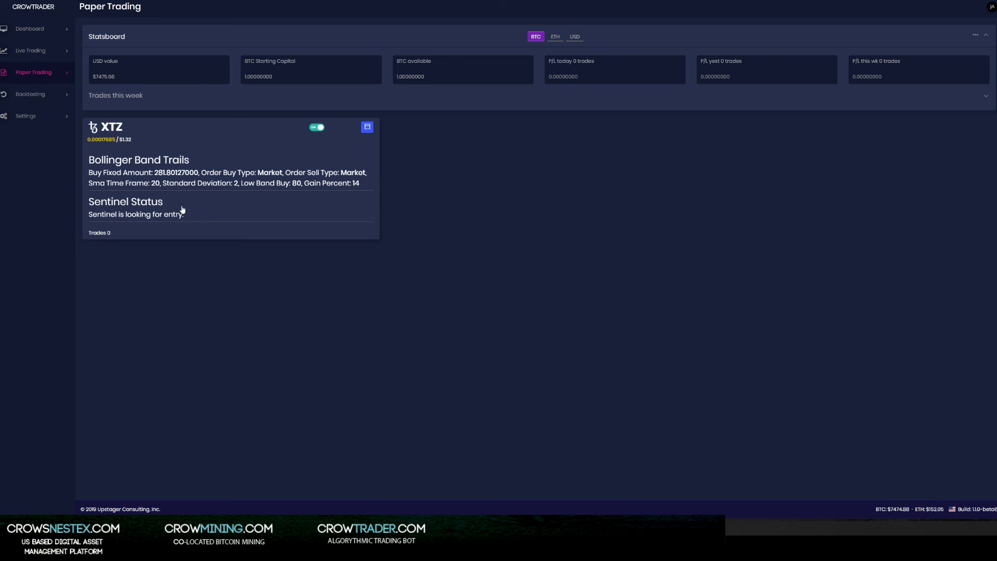
pyautogui.scroll(-1, 202, 195)
pyautogui.scroll(1, 202, 195)
pyautogui.scroll(-1, 169, 208)
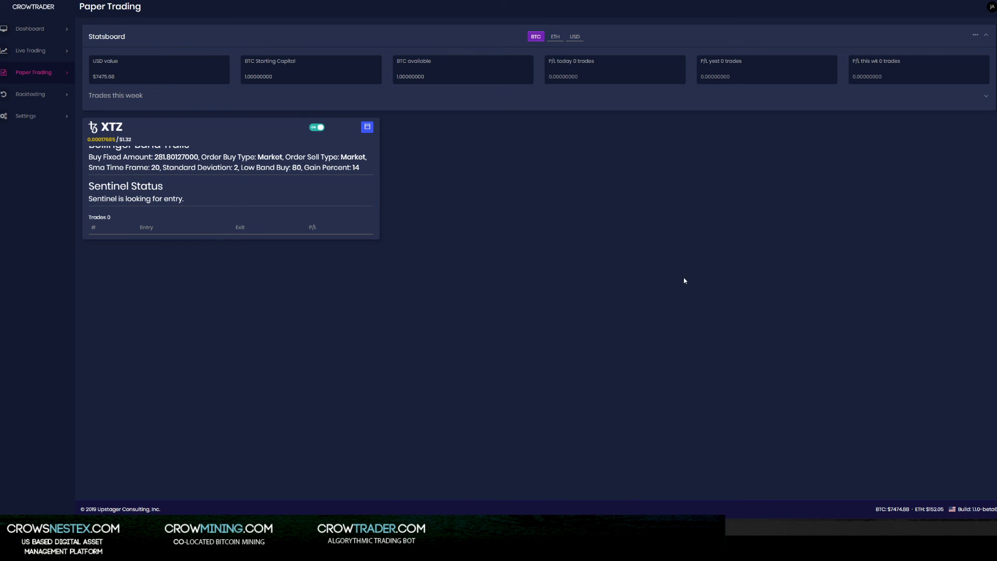
# Compare the paper trading Statsboard figures by switching between the ETH, USD and BTC base currencies.
pyautogui.click(556, 37)
pyautogui.click(576, 41)
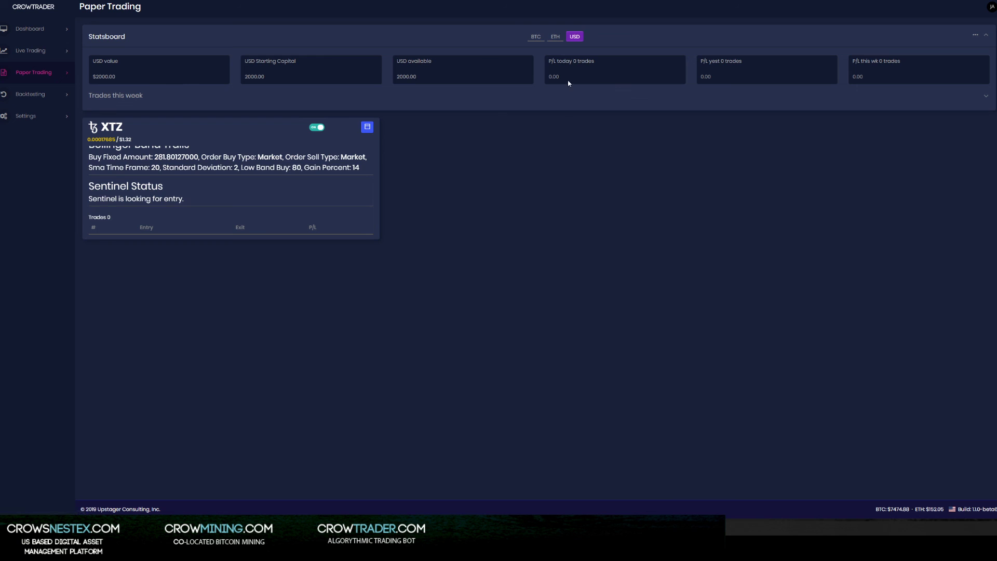
pyautogui.click(536, 40)
pyautogui.click(575, 39)
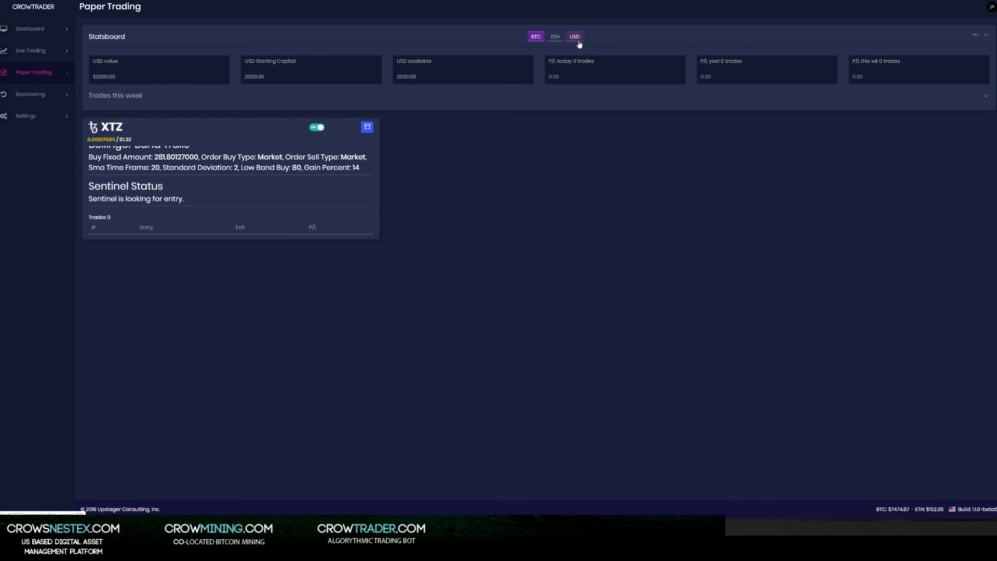